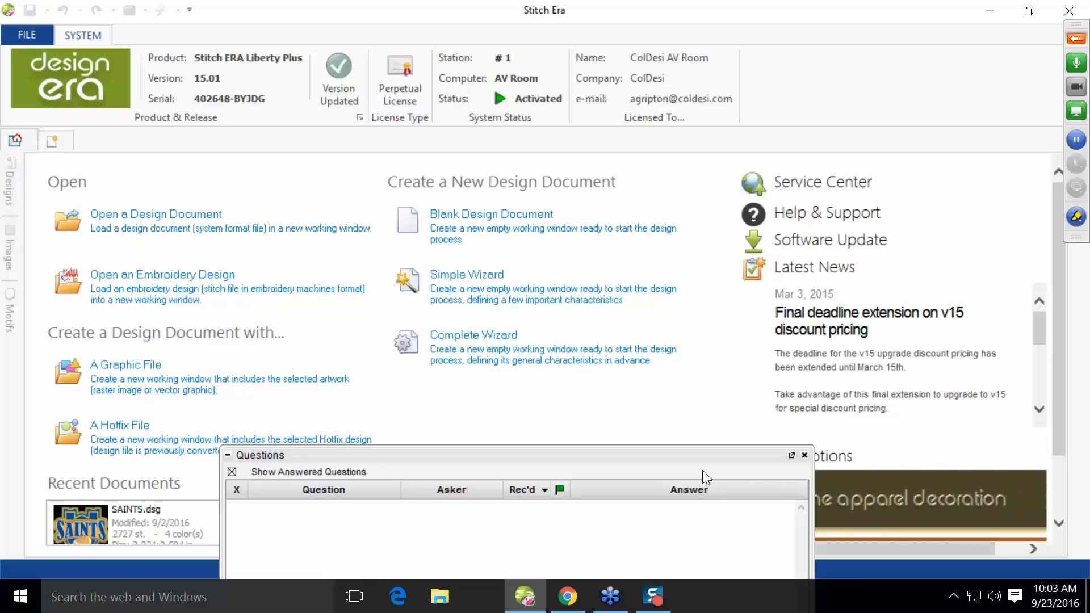
# - Create a new blank design document in Stitch Era
pyautogui.click(60, 138)
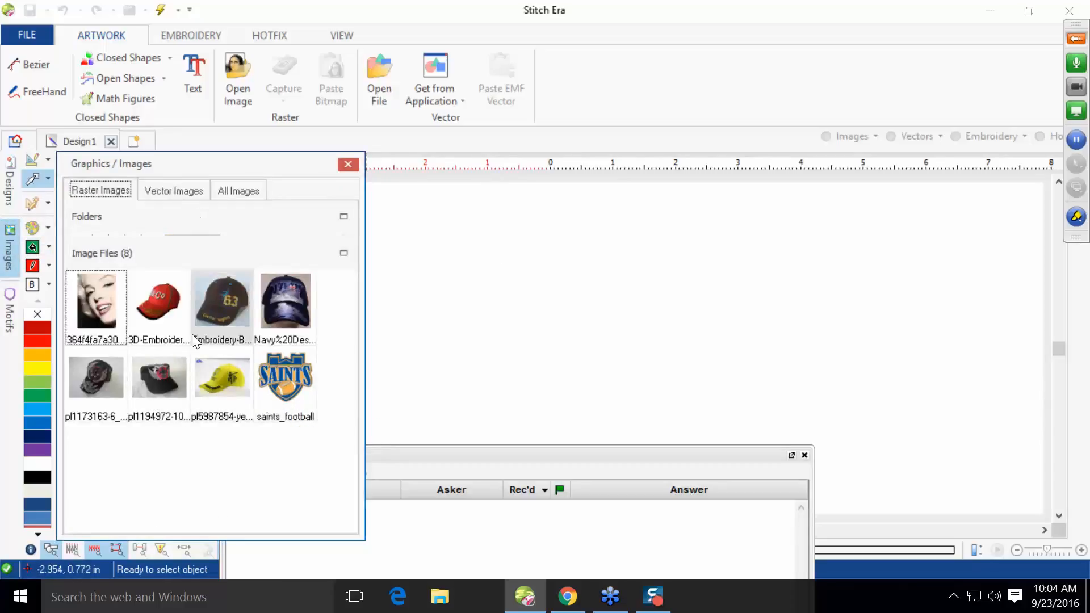
pyautogui.click(543, 271)
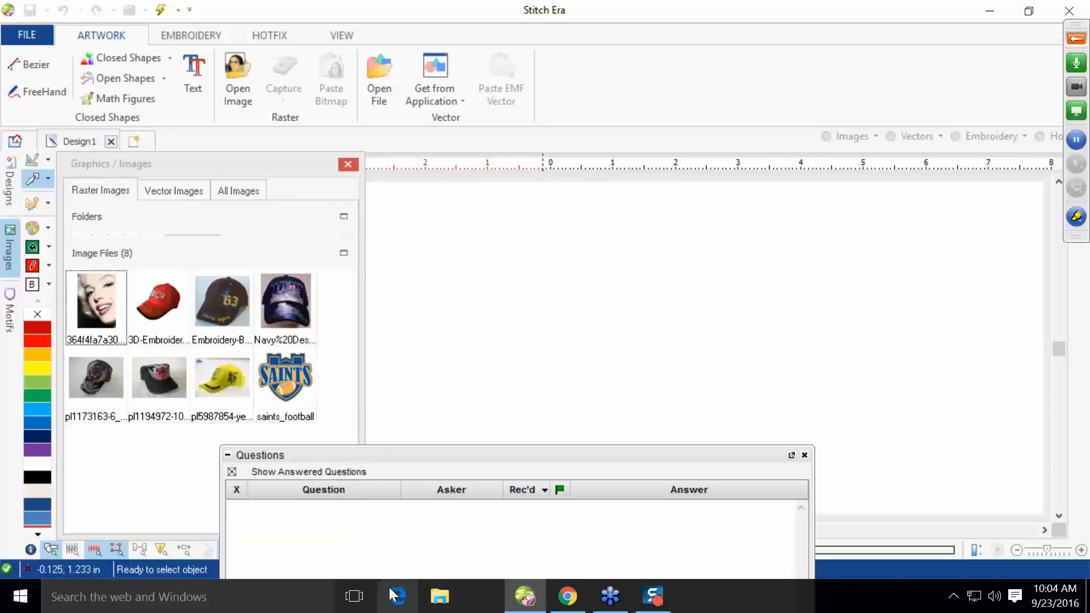
# - Switch to Chrome and search the web for "Foot Ball High School Masots"
pyautogui.click(568, 599)
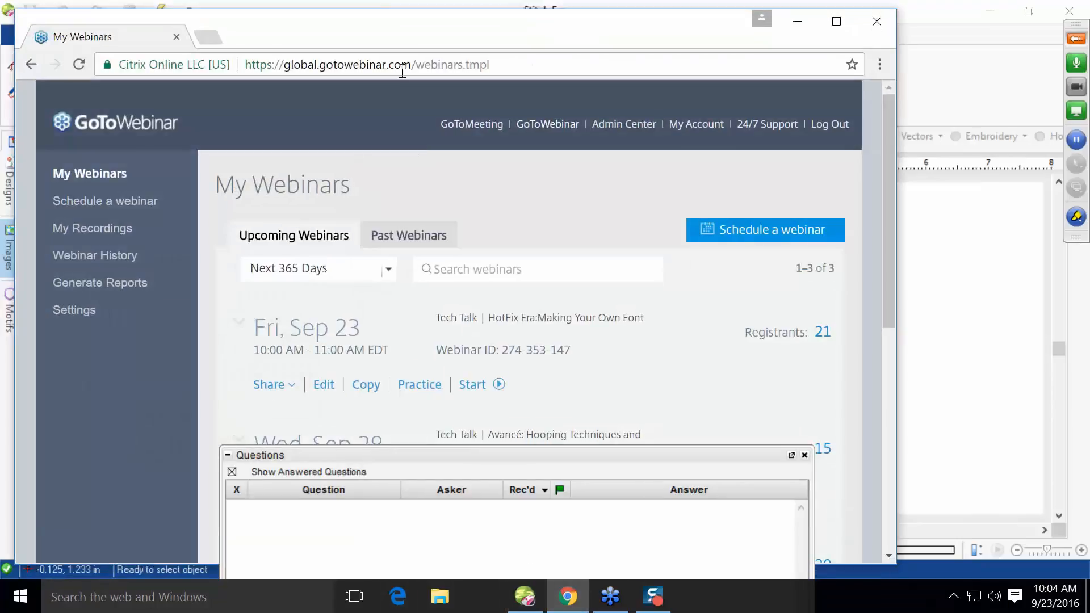
pyautogui.click(335, 64)
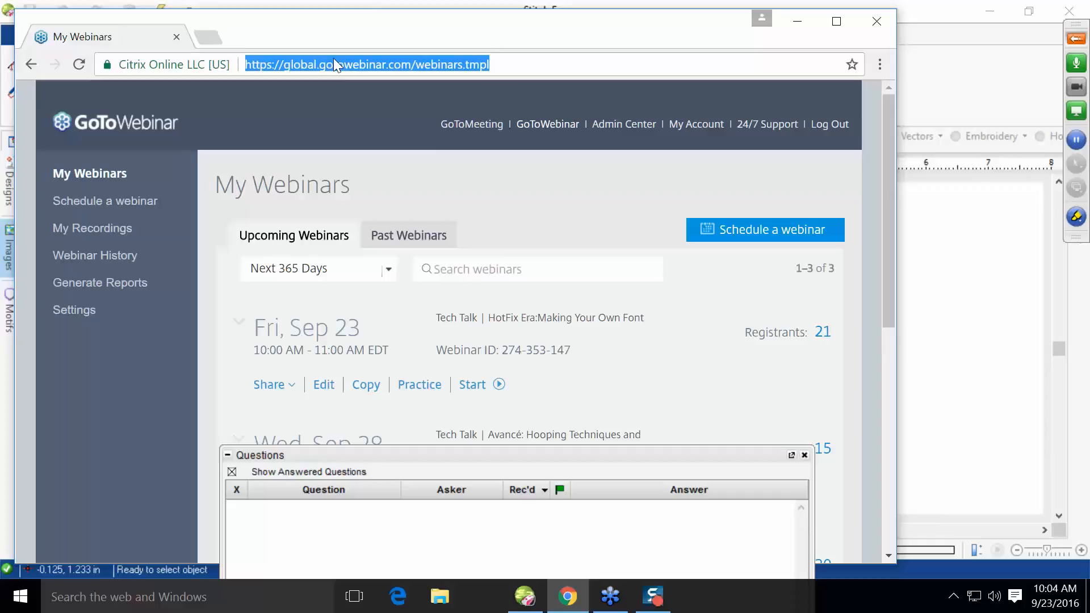
pyautogui.write('F')
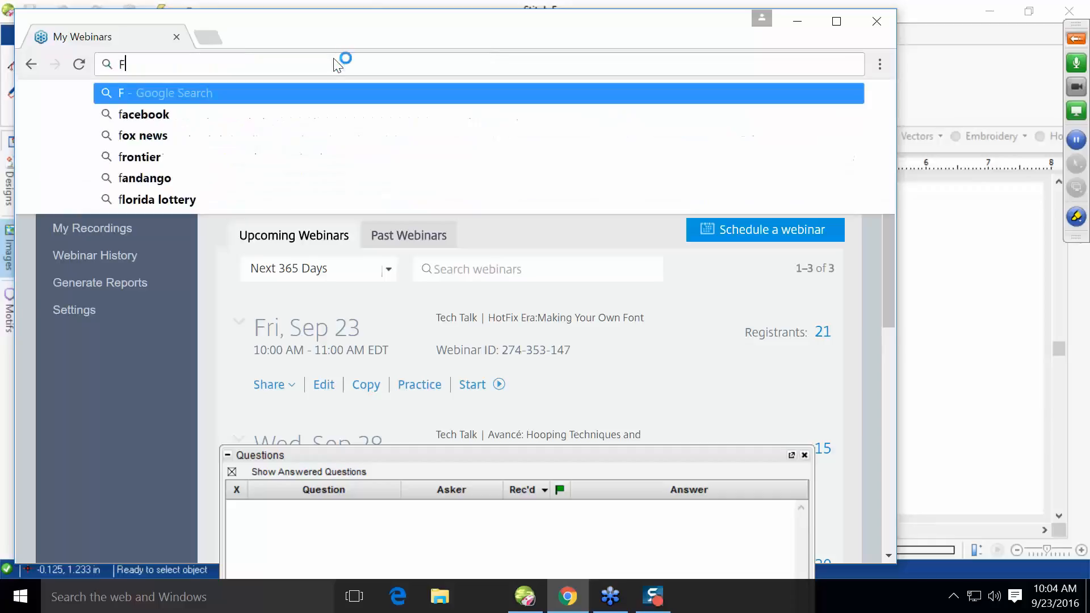
pyautogui.write('oot Ball ')
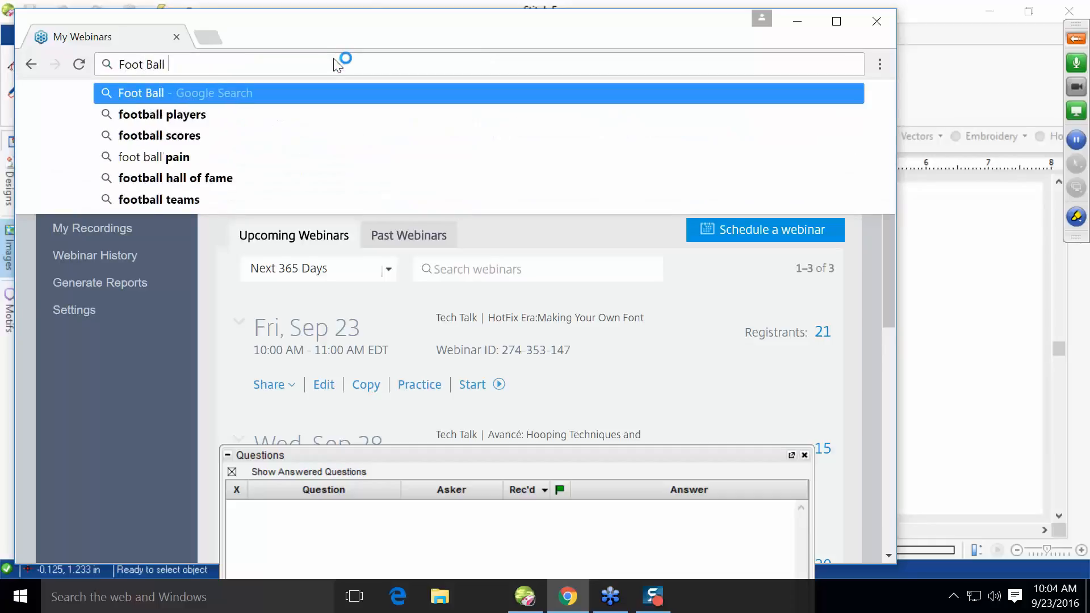
pyautogui.write('High Schoo')
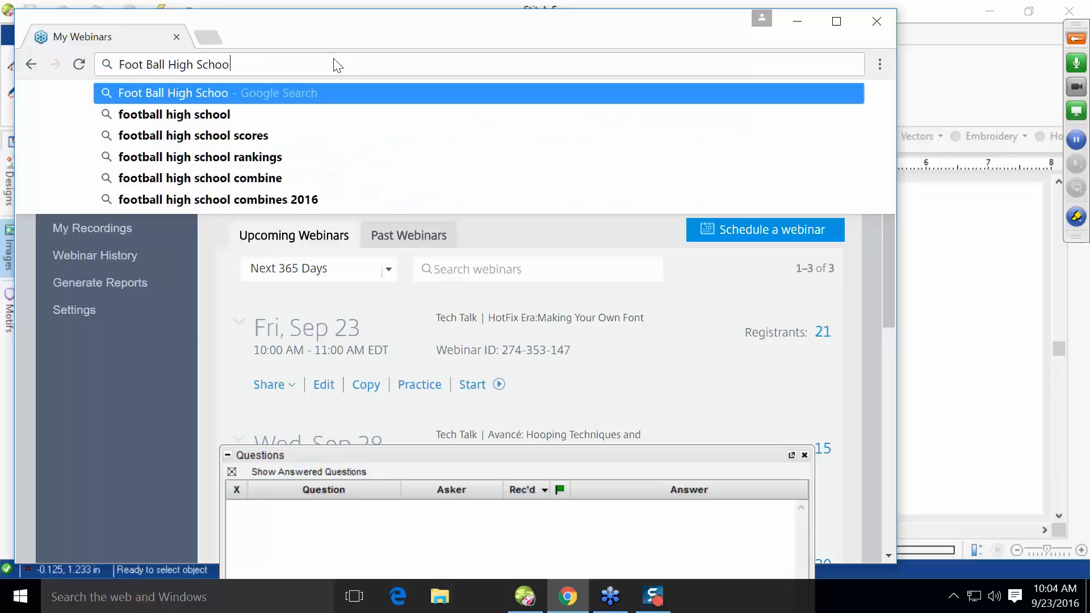
pyautogui.write('l Masots')
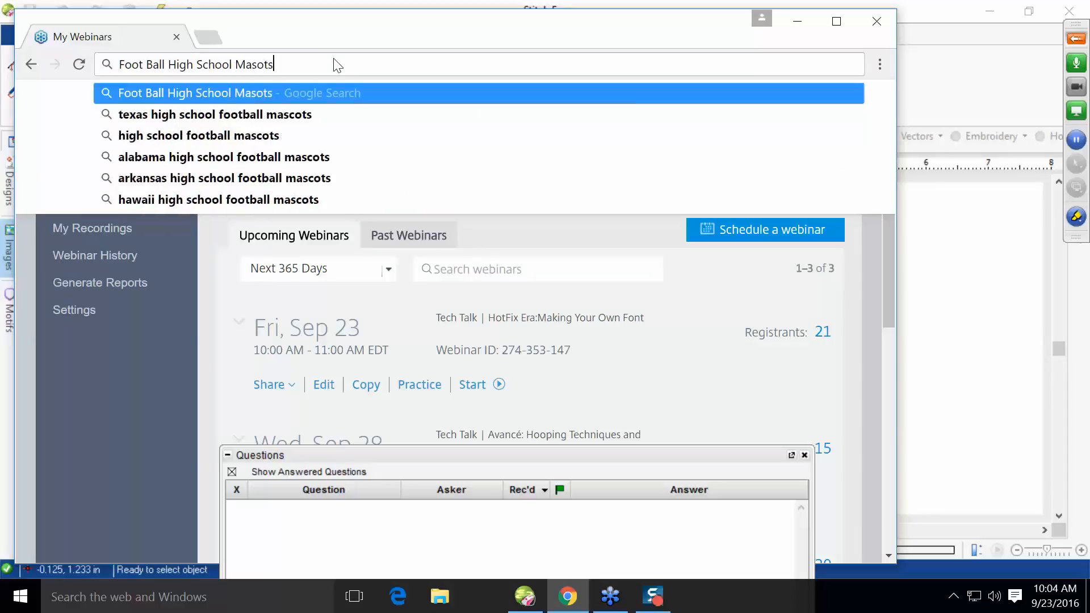
pyautogui.press('Return')
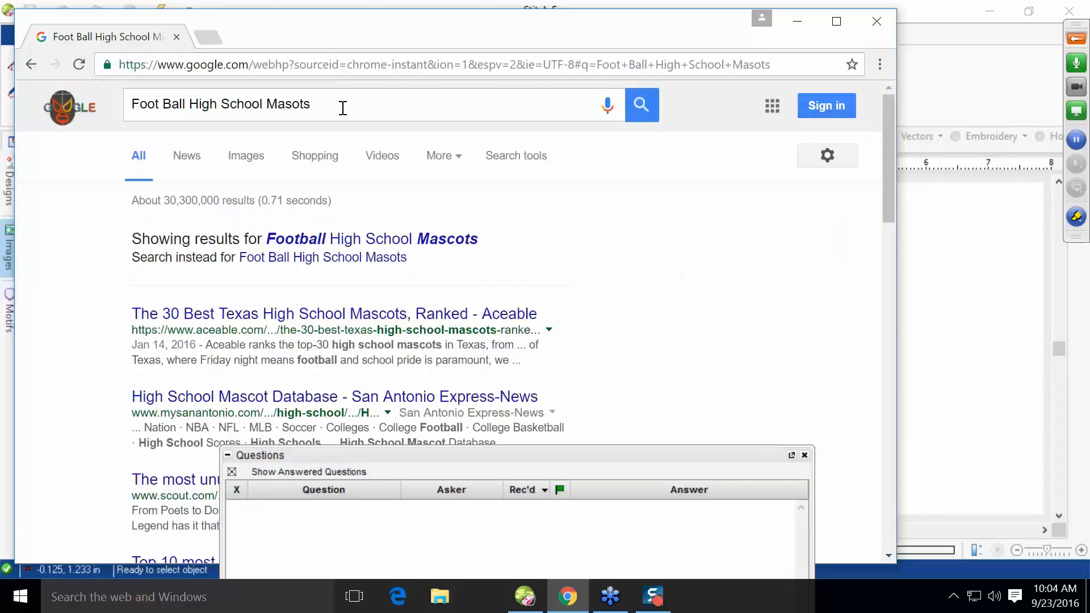
# - Show the image results and refine the search to "Football High School Mascots clip art"
pyautogui.click(250, 154)
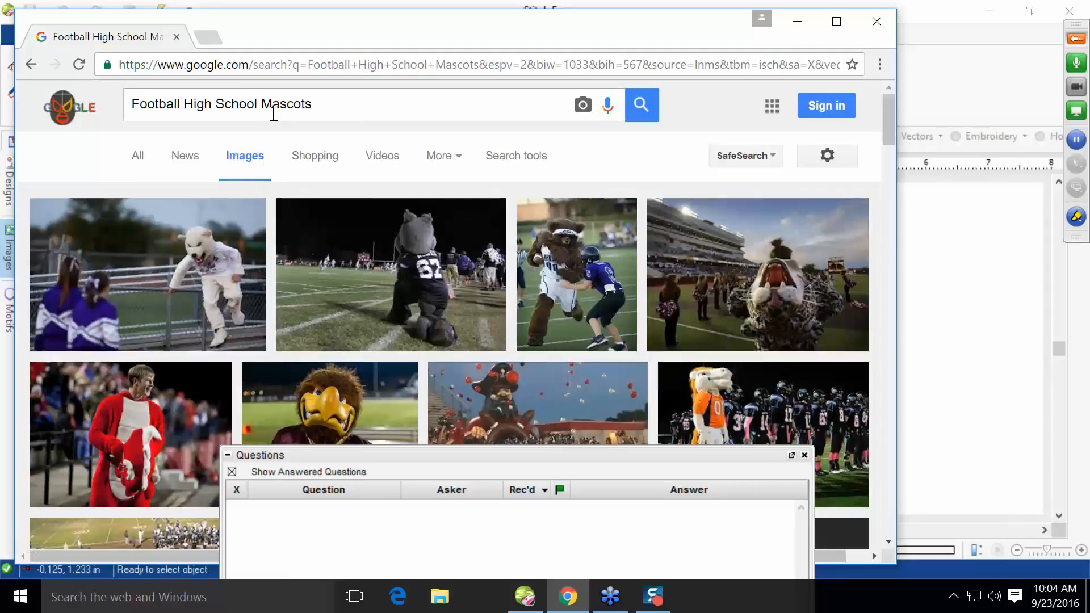
pyautogui.click(314, 104)
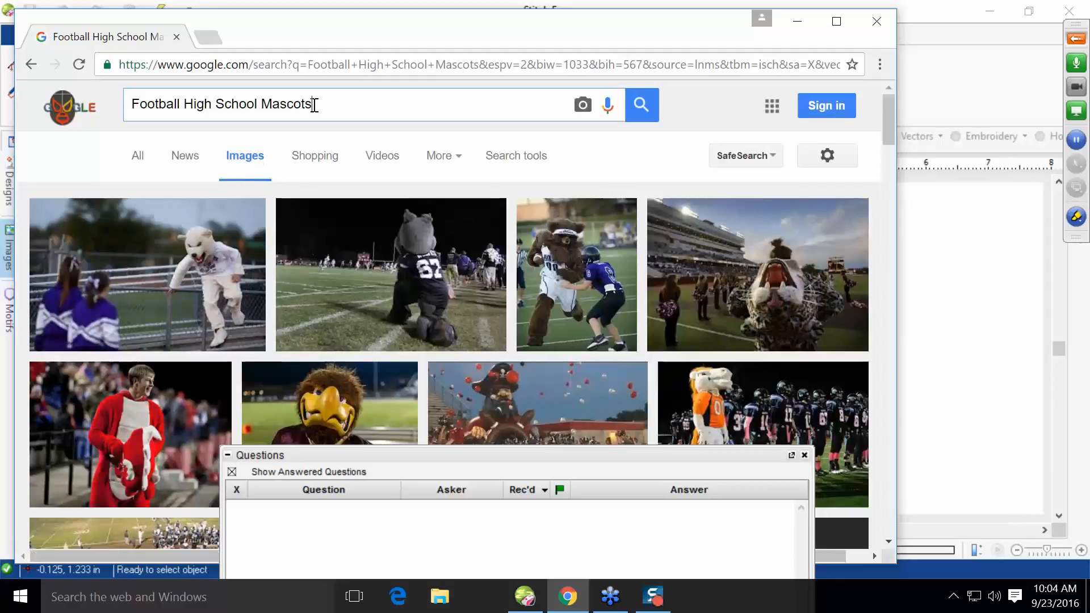
pyautogui.press('Return')
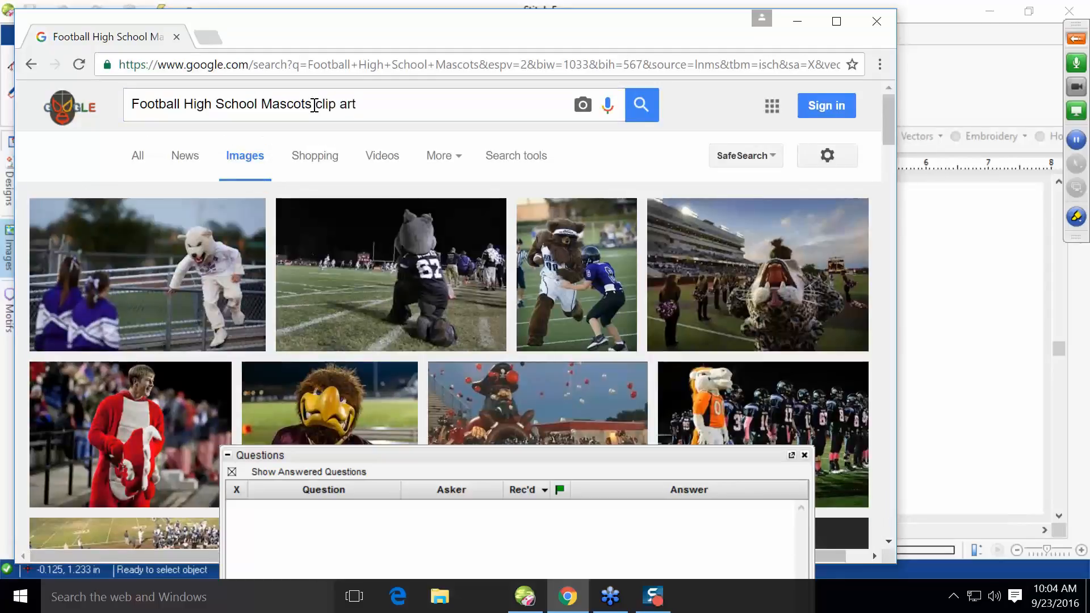
# - Browse the mascot clip art results and open the preview of the Wildcats "W" logo with the claw
pyautogui.scroll(-2, 388, 242)
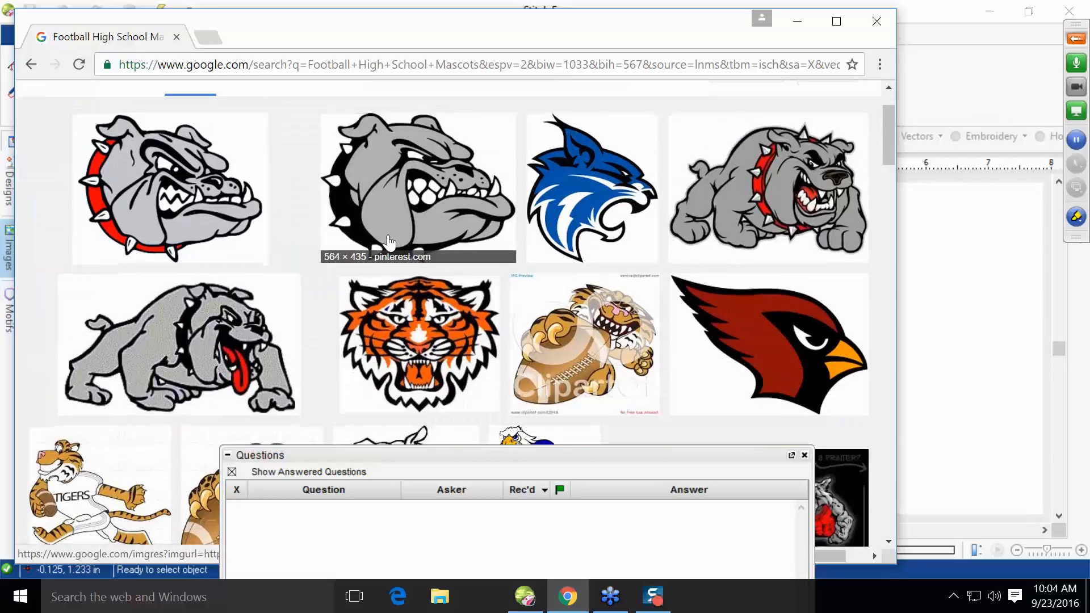
pyautogui.scroll(-2, 417, 178)
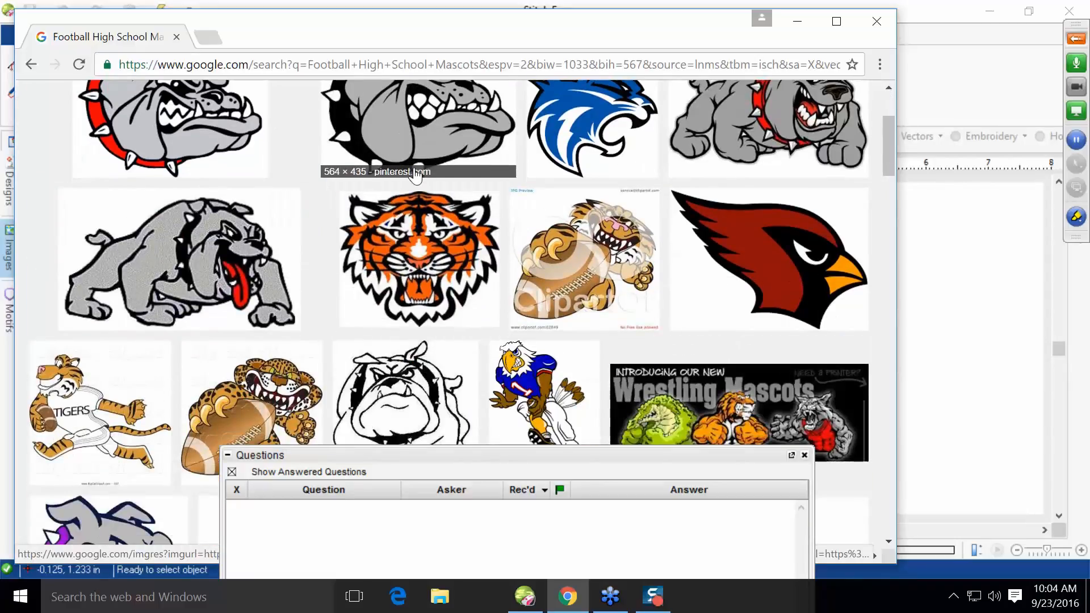
pyautogui.scroll(-2, 416, 178)
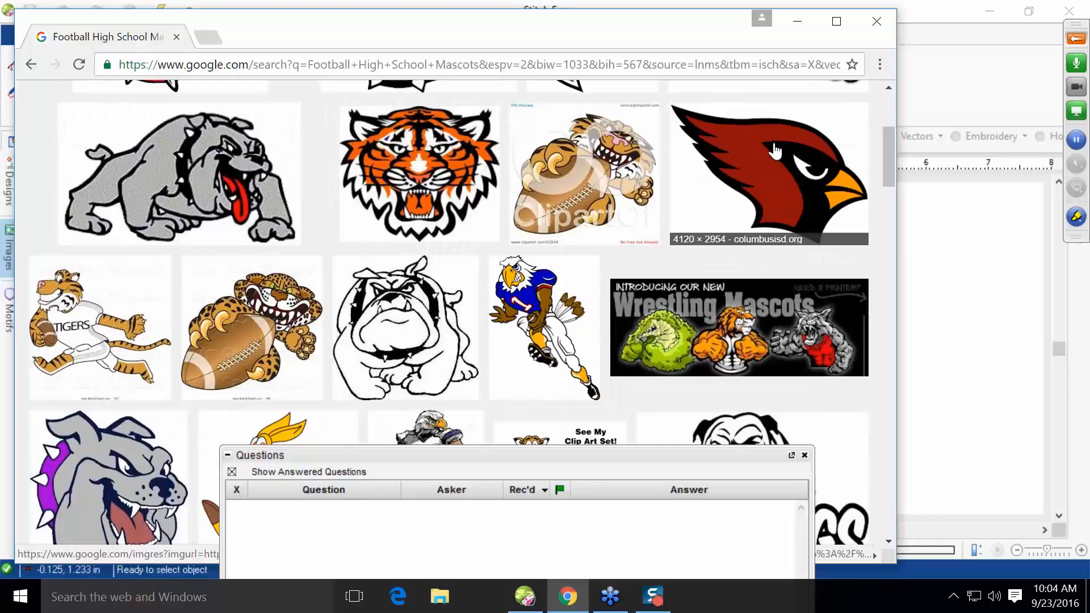
pyautogui.scroll(-5, 760, 173)
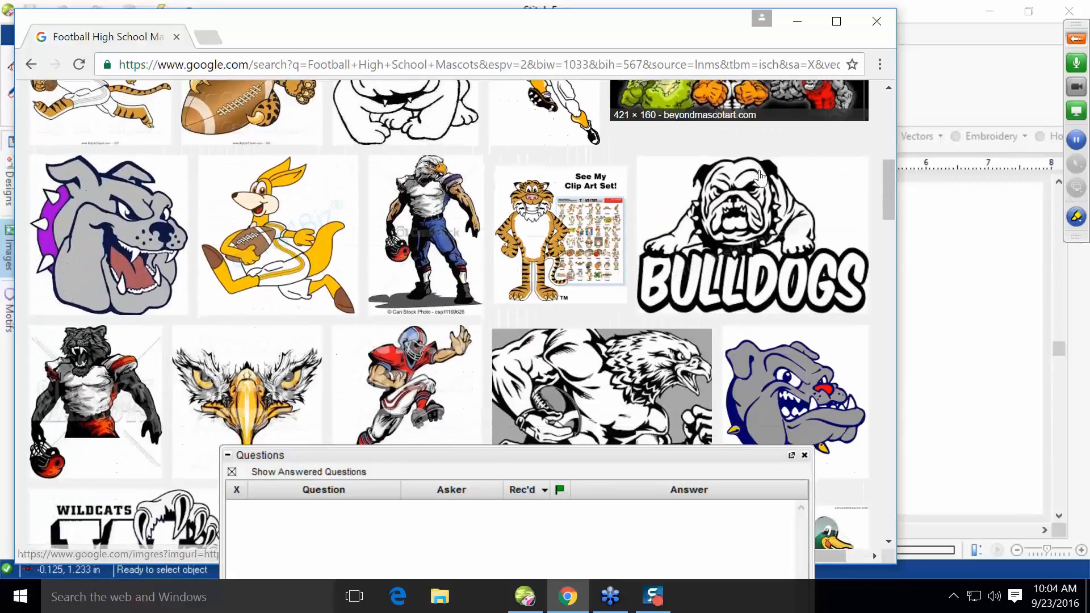
pyautogui.scroll(-5, 759, 176)
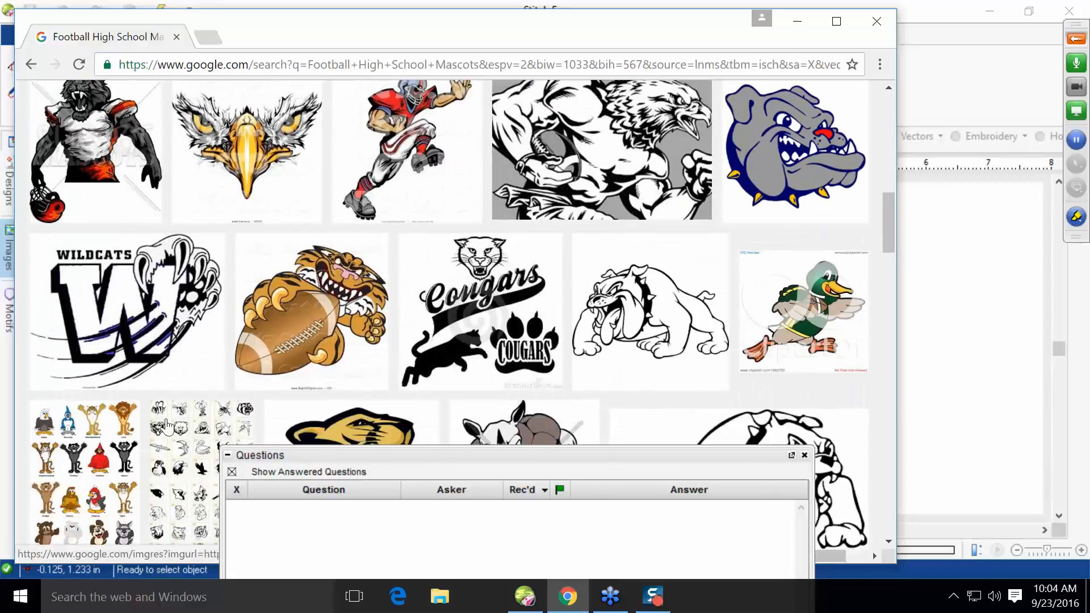
pyautogui.click(102, 283)
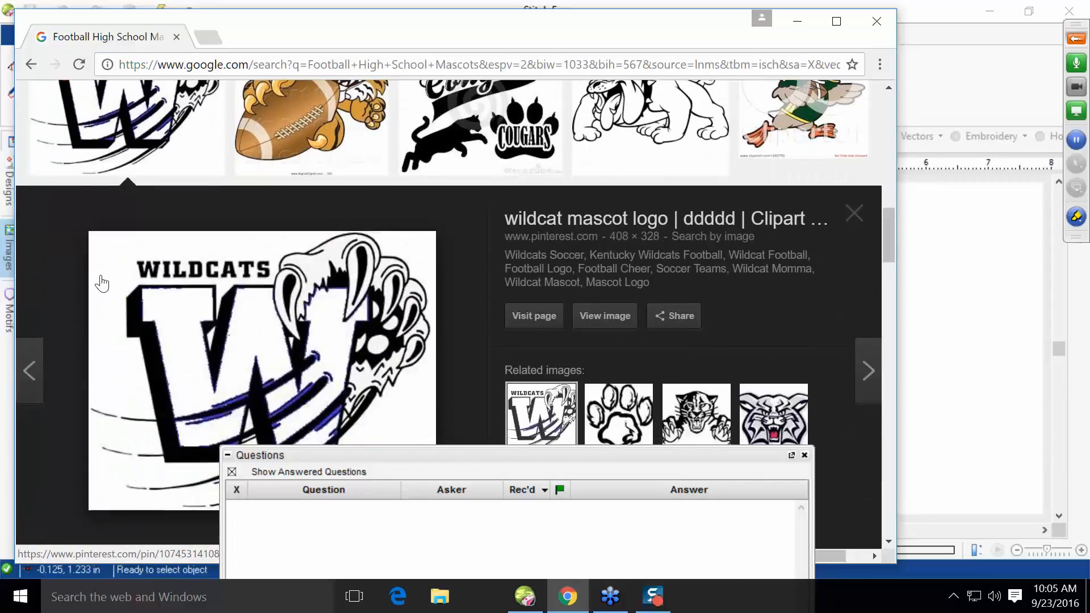
# - Save the Wildcats logo to the Desktop as a JPEG image and return to Stitch Era
pyautogui.rightClick(233, 295)
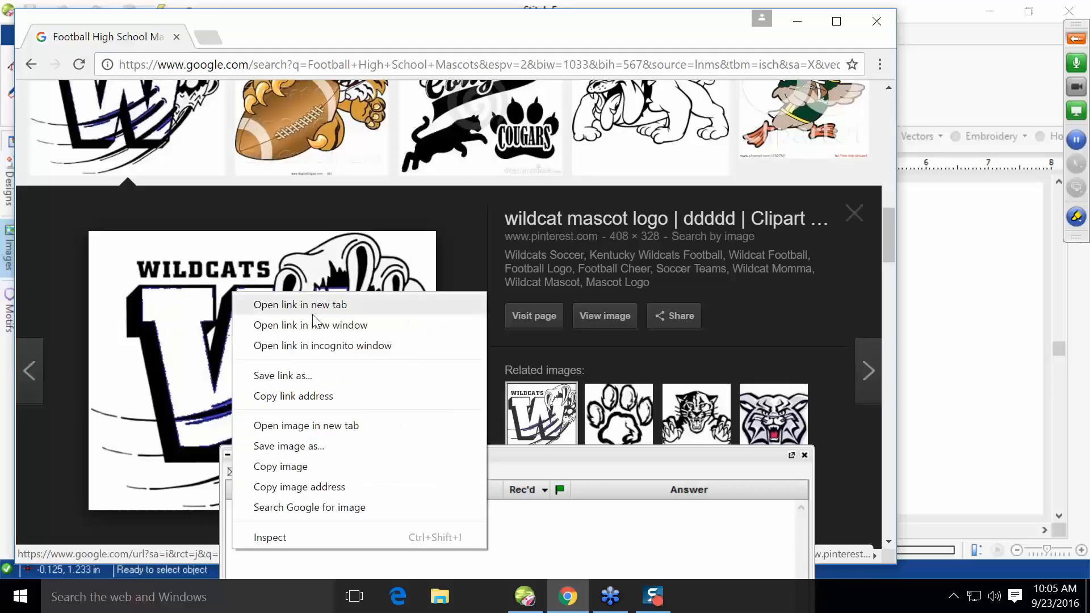
pyautogui.click(316, 446)
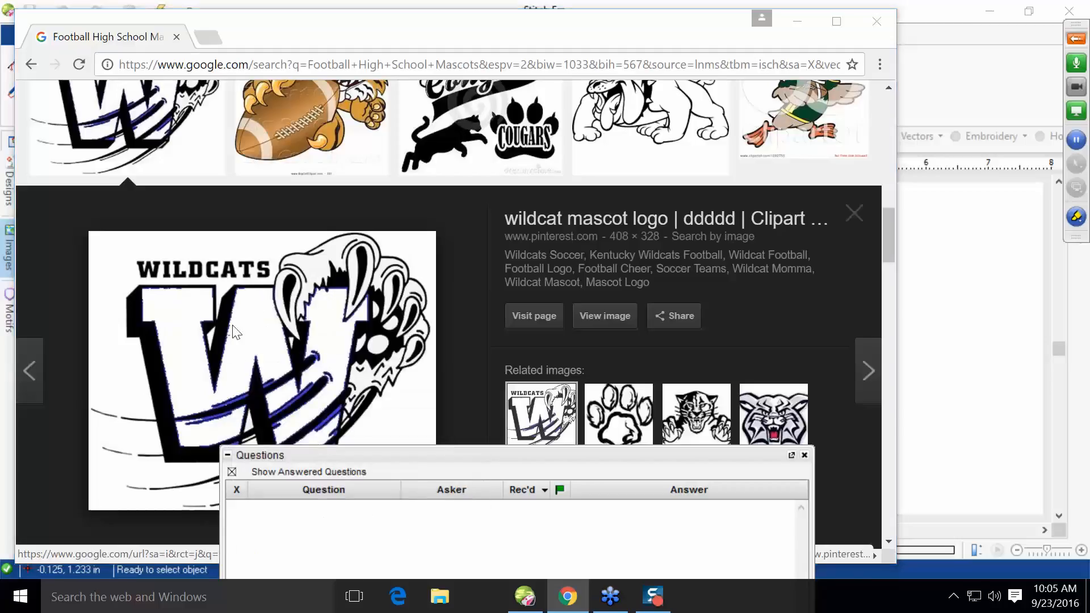
pyautogui.click(60, 129)
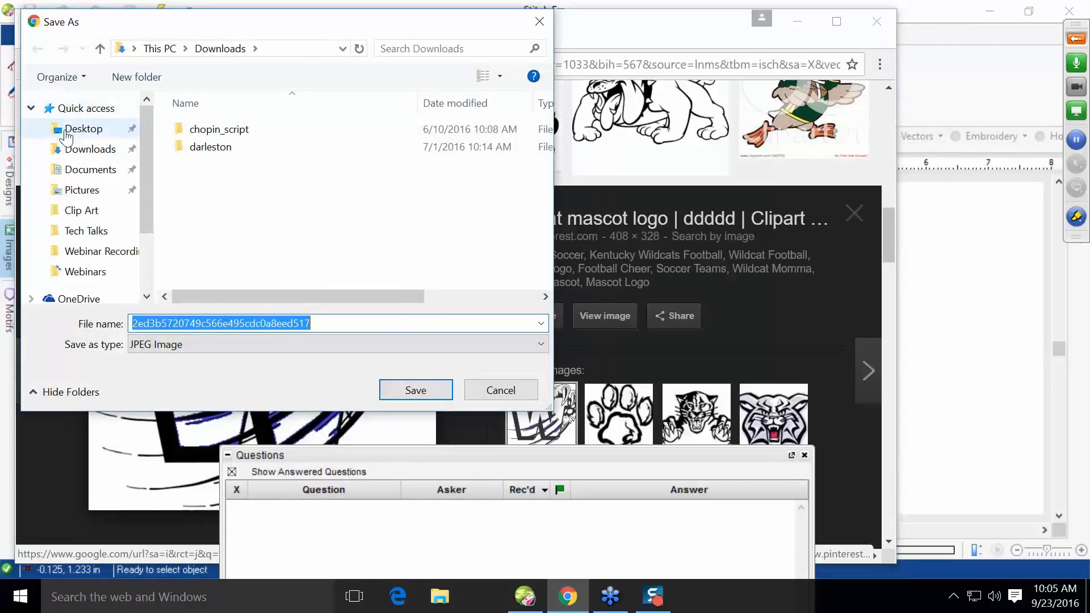
pyautogui.click(432, 393)
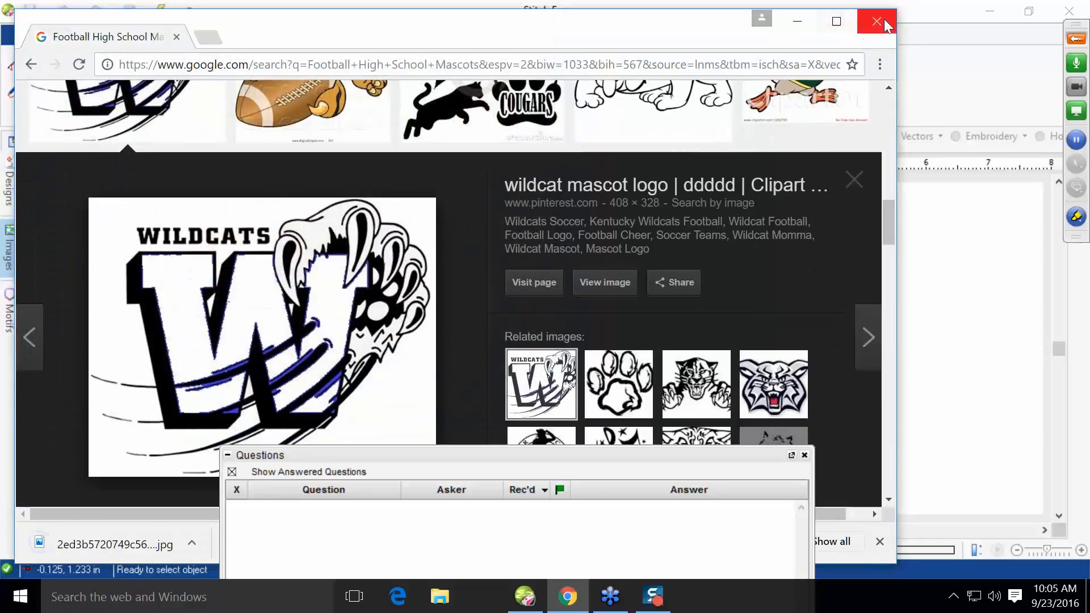
pyautogui.click(798, 23)
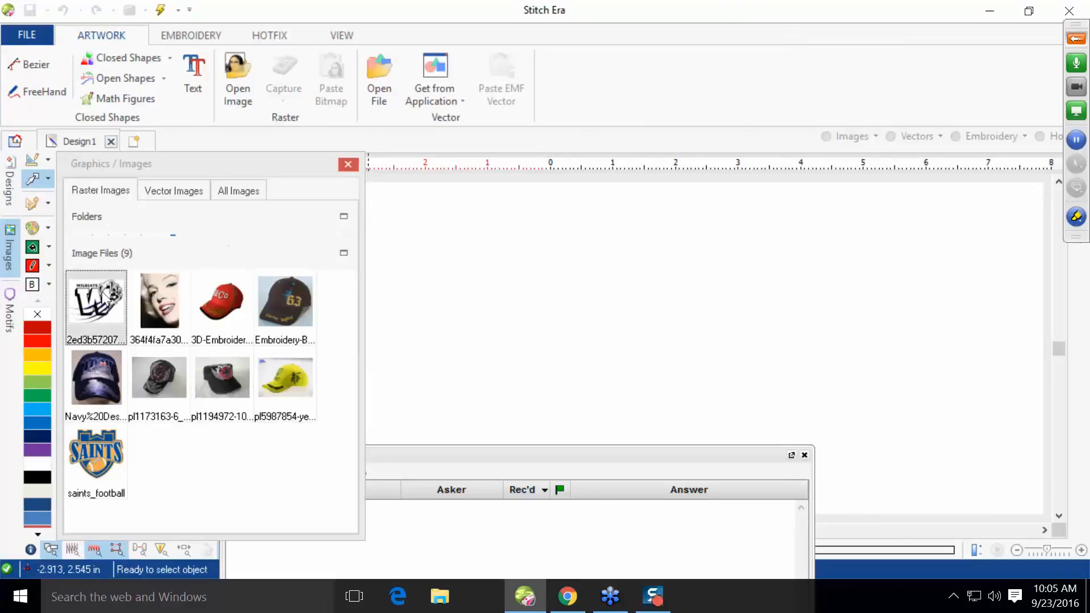
# - Insert the saved Wildcats image into the design and position it at about X -0.91 in, Y 1.51 in, clear of the Questions window
pyautogui.click(87, 304)
pyautogui.moveTo(97, 303)
pyautogui.mouseDown()
pyautogui.moveTo(571, 255)
pyautogui.moveTo(546, 280)
pyautogui.mouseUp()
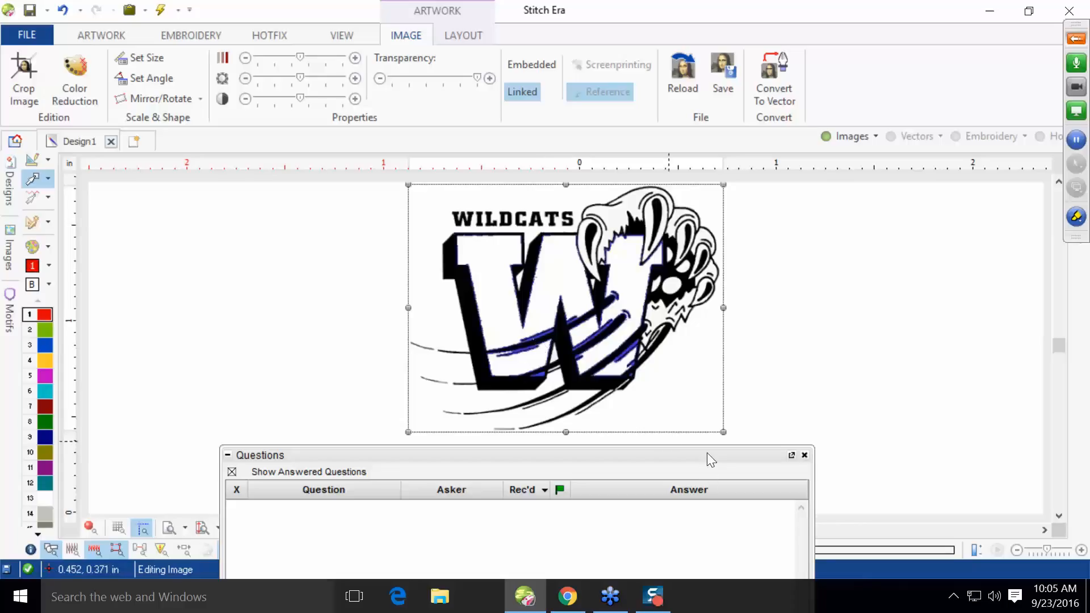
pyautogui.moveTo(707, 452); pyautogui.dragTo(687, 527)
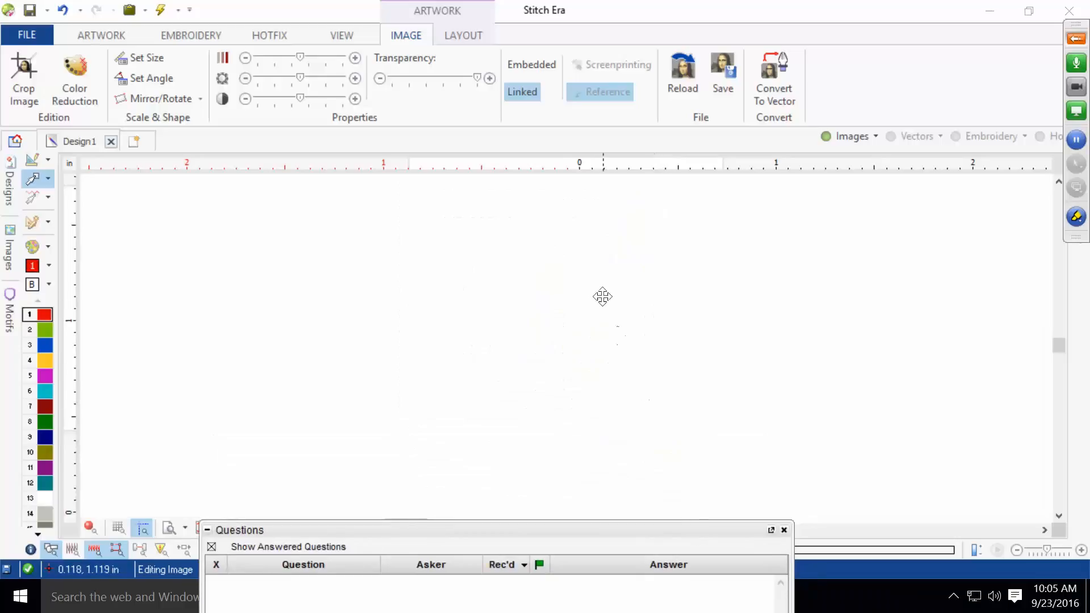
pyautogui.moveTo(544, 211); pyautogui.dragTo(537, 244)
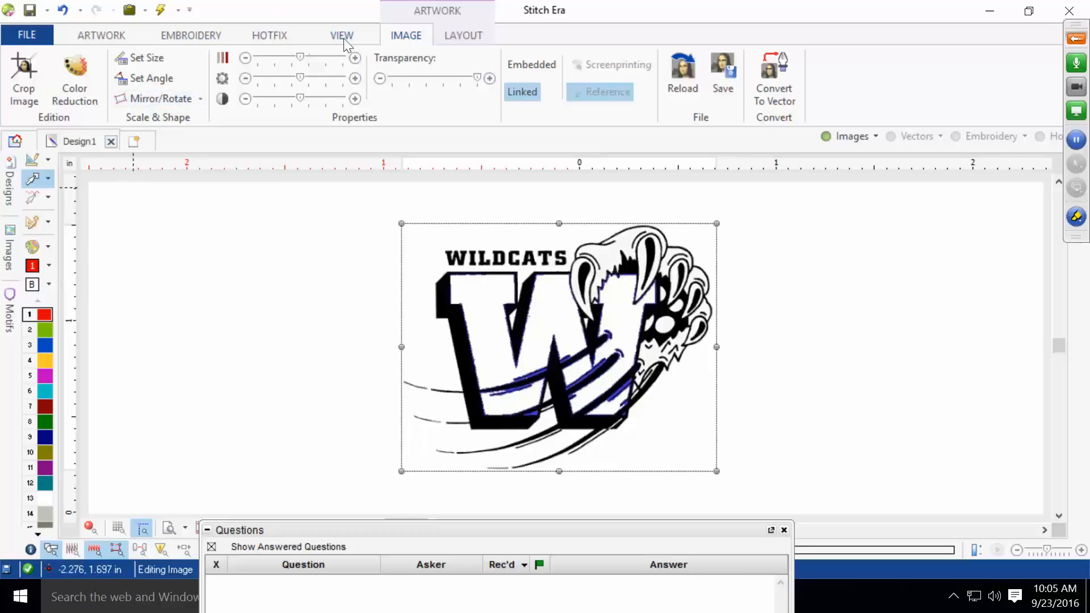
# - Set the Wildcats image's width to 8.5 in with its proportions locked
pyautogui.click(464, 37)
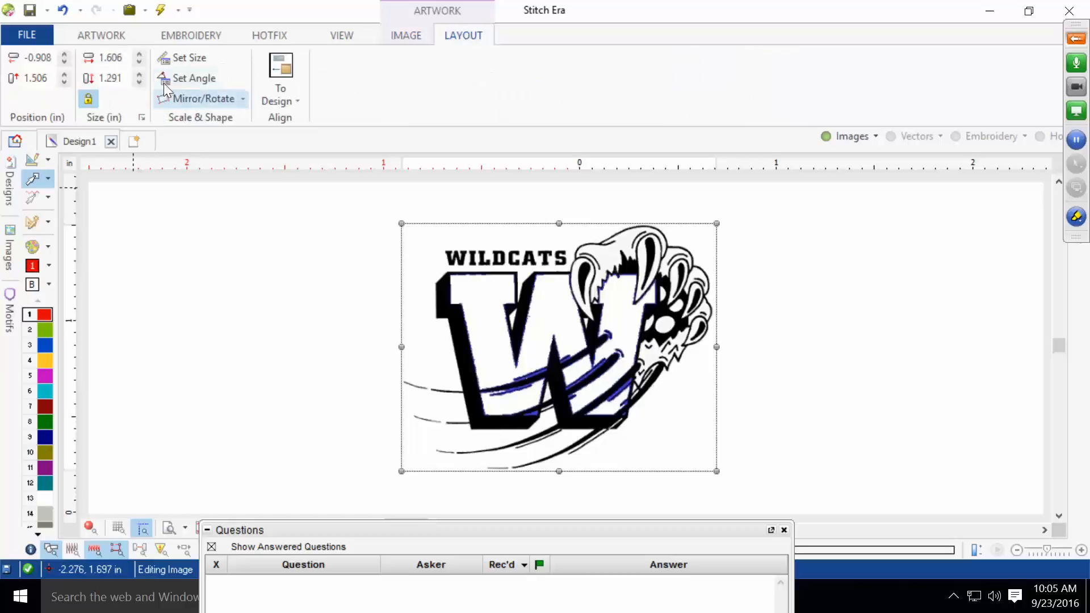
pyautogui.click(105, 56)
pyautogui.write('8')
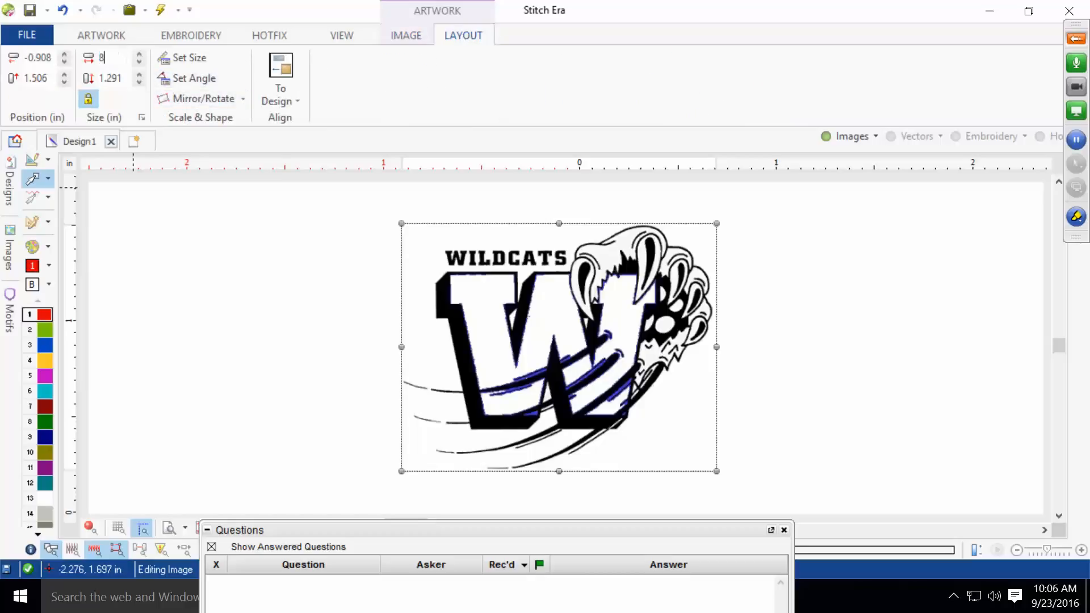
pyautogui.write('.5')
pyautogui.press('Return')
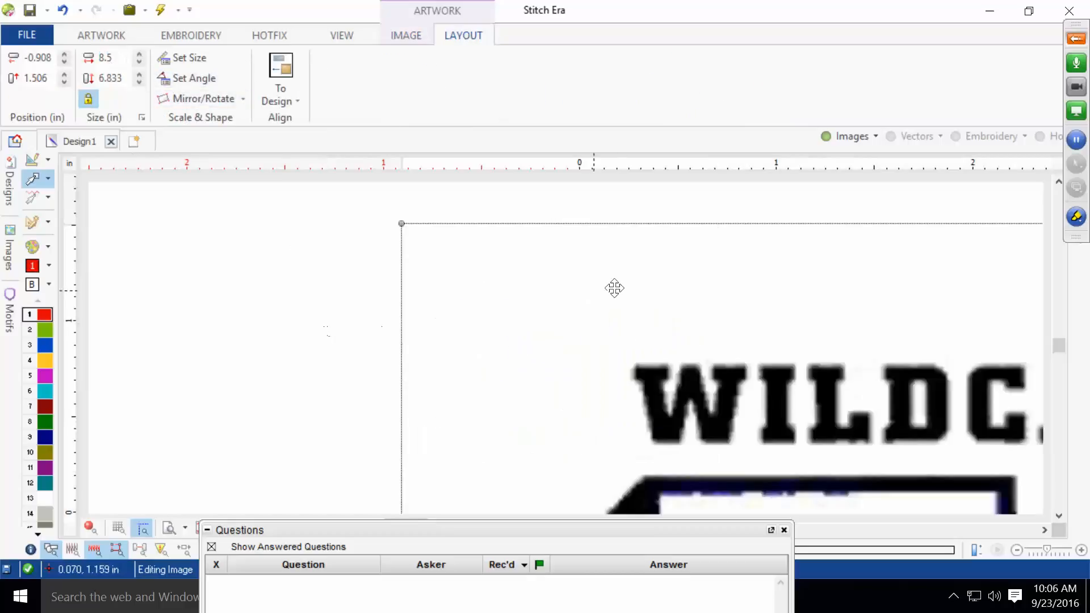
# - Try moving the enlarged Wildcats image to X -3.633 in, Y 2.513 in, and undo that move
pyautogui.scroll(-3, 624, 296)
pyautogui.moveTo(781, 412); pyautogui.dragTo(539, 296)
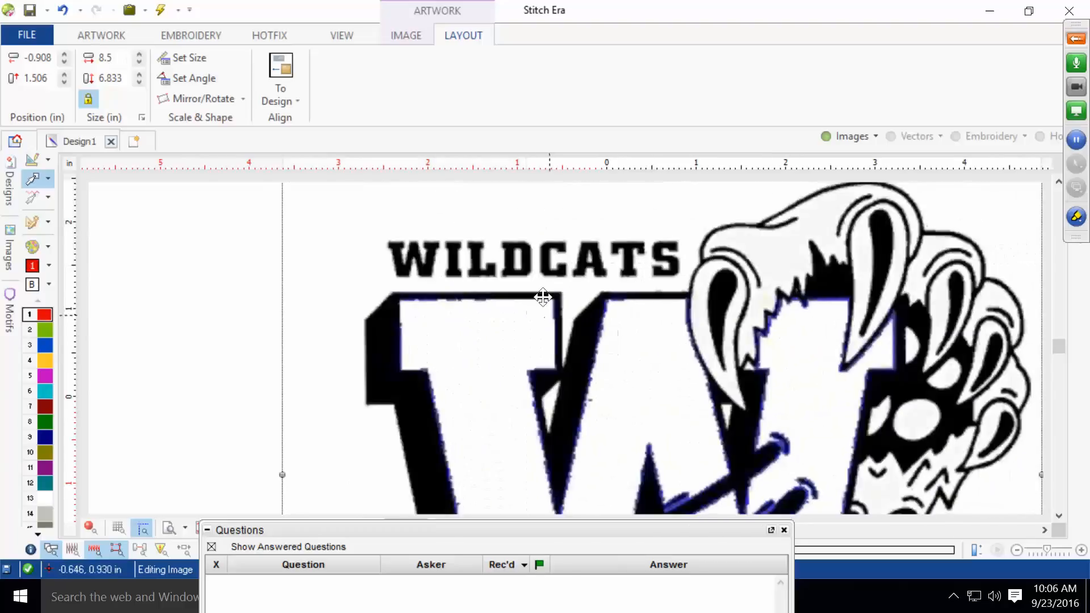
pyautogui.scroll(3, 540, 263)
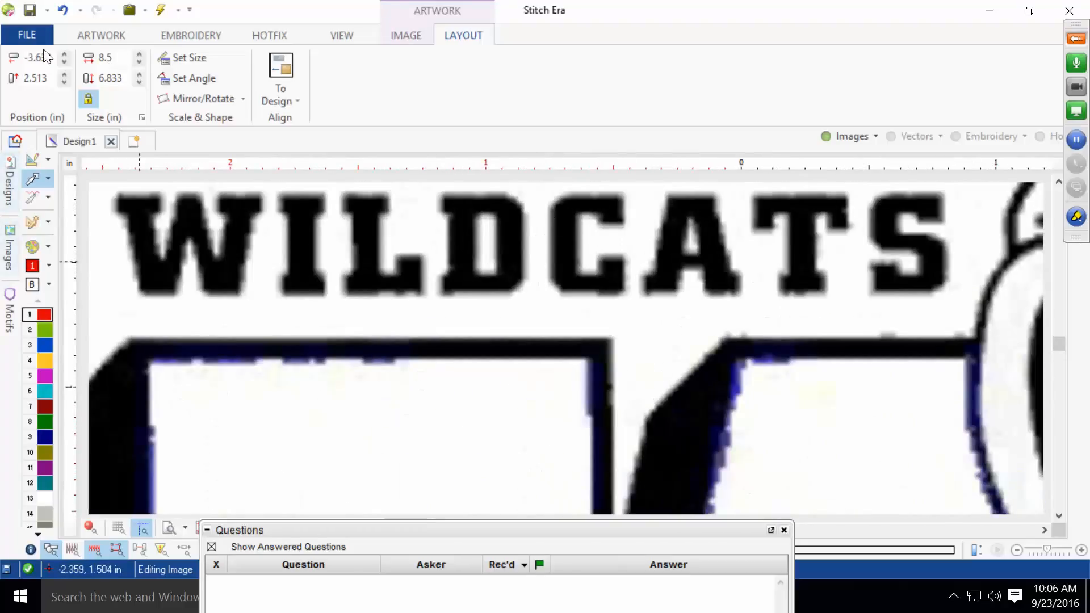
pyautogui.scroll(-3, 492, 468)
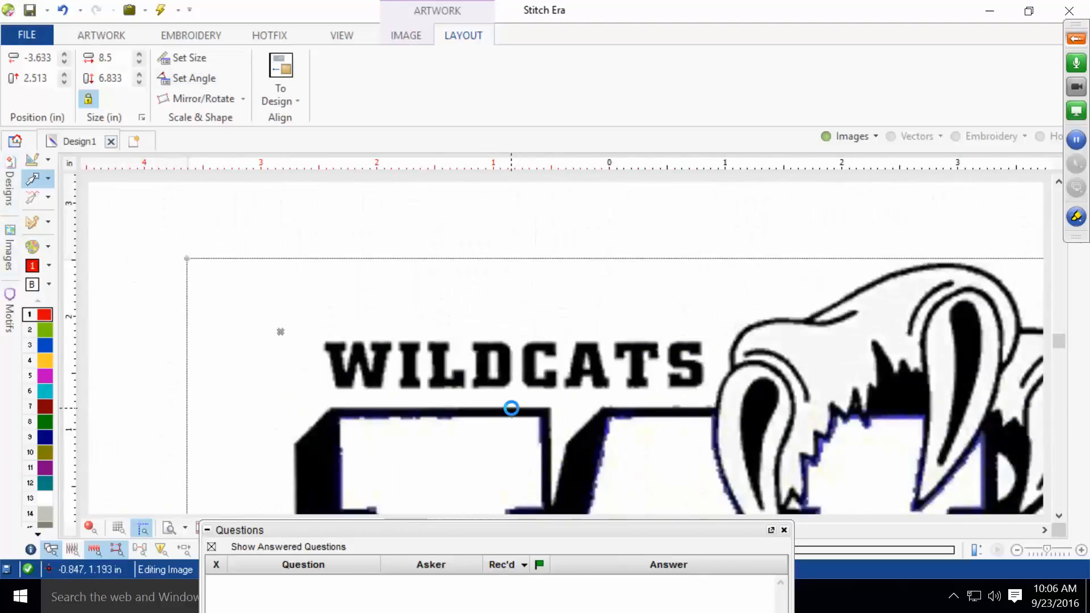
pyautogui.hotkey('ctrl', 'z')
# - Move the enlarged Wildcats image to X -2.006 in, Y 2.256 in, and reselect it on the canvas
pyautogui.moveTo(802, 472); pyautogui.dragTo(534, 280)
pyautogui.scroll(3, 533, 281)
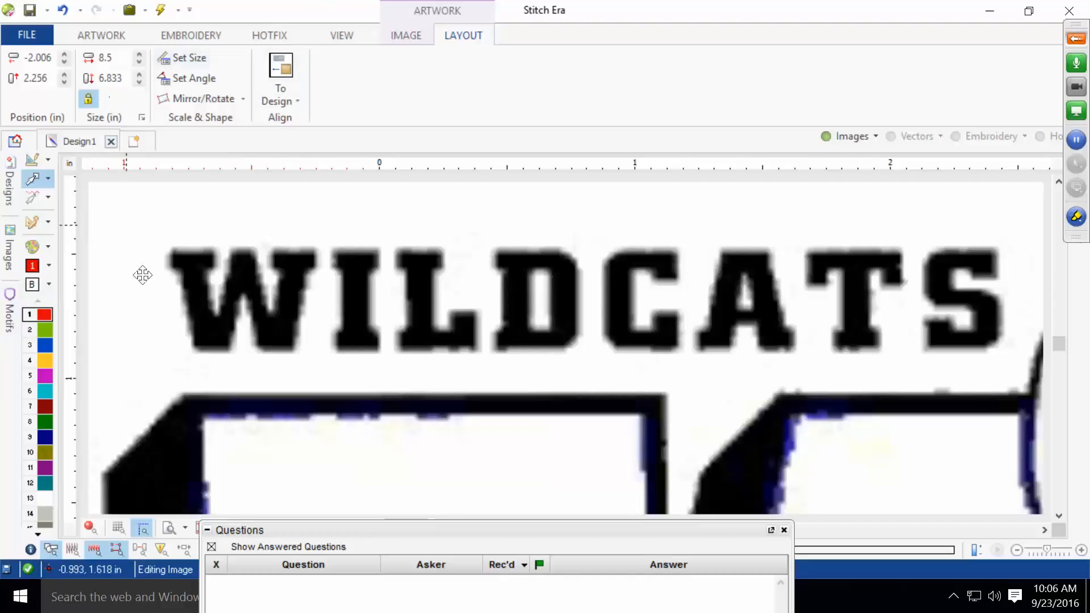
pyautogui.scroll(-4, 189, 282)
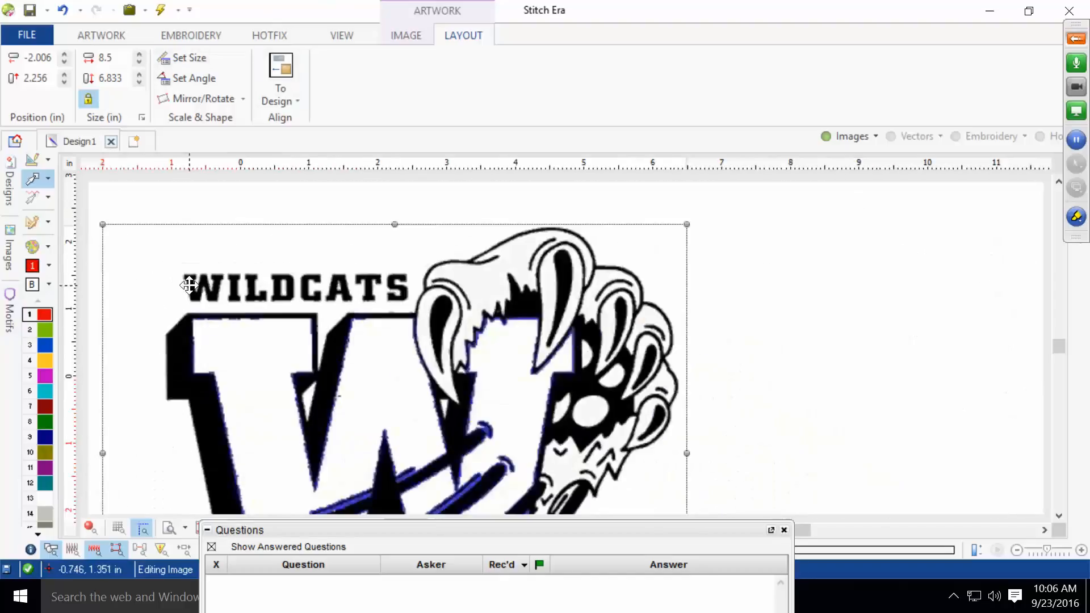
pyautogui.click(245, 193)
pyautogui.click(248, 256)
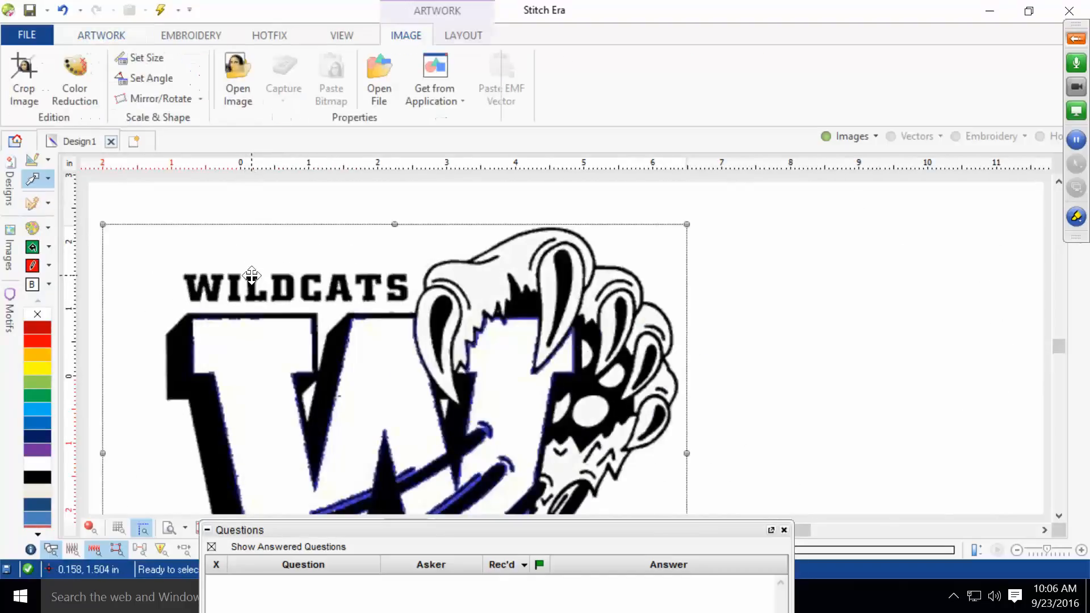
# - Reduce the Wildcats image to 2 colors and return the filtered result to the design
pyautogui.click(79, 77)
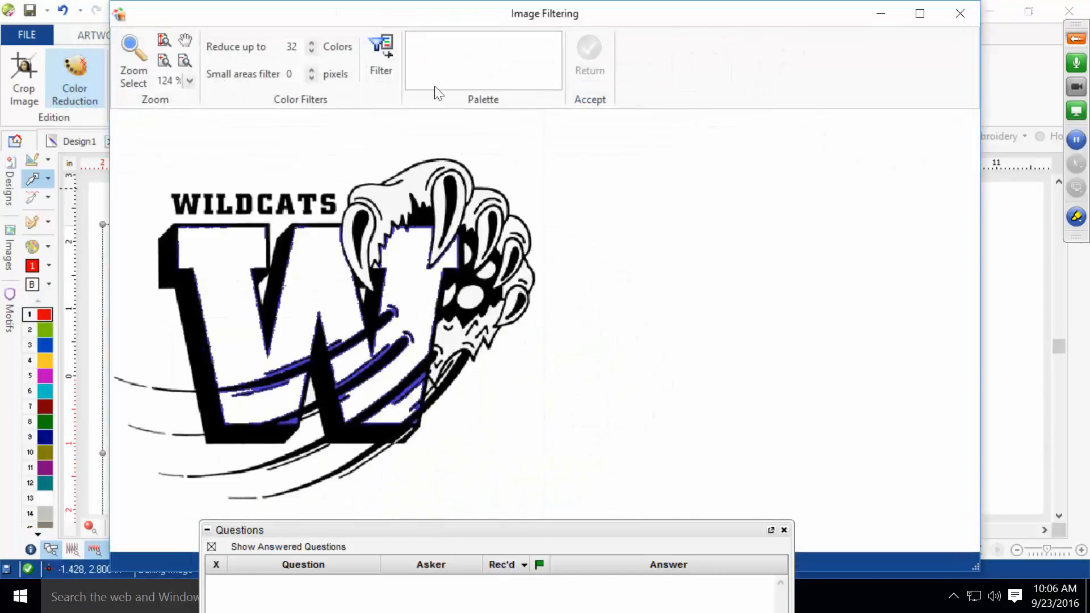
pyautogui.doubleClick(293, 45)
pyautogui.write('2')
pyautogui.press('Return')
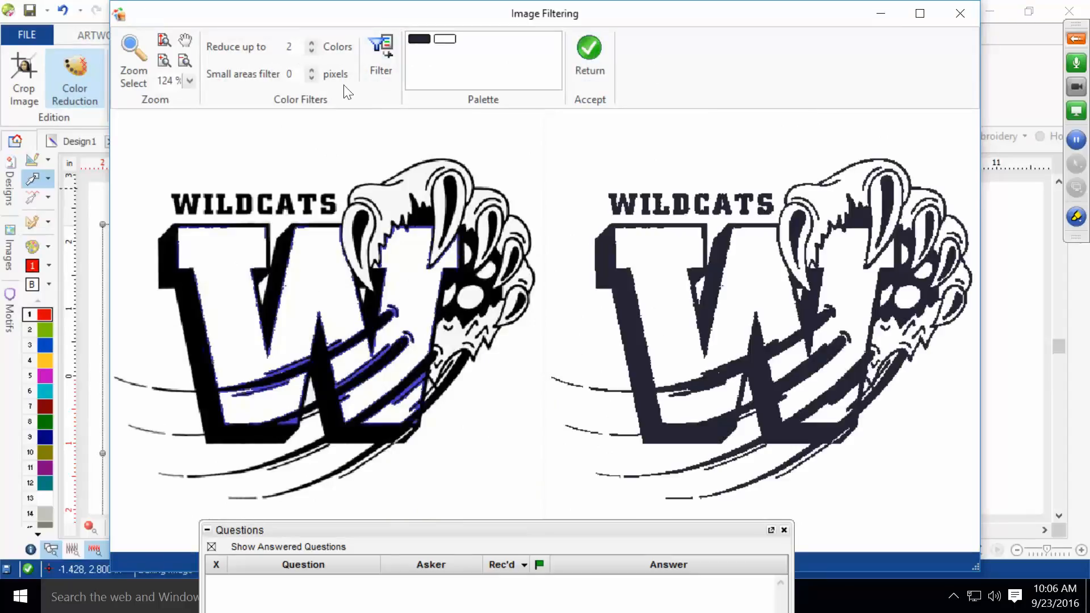
pyautogui.click(596, 53)
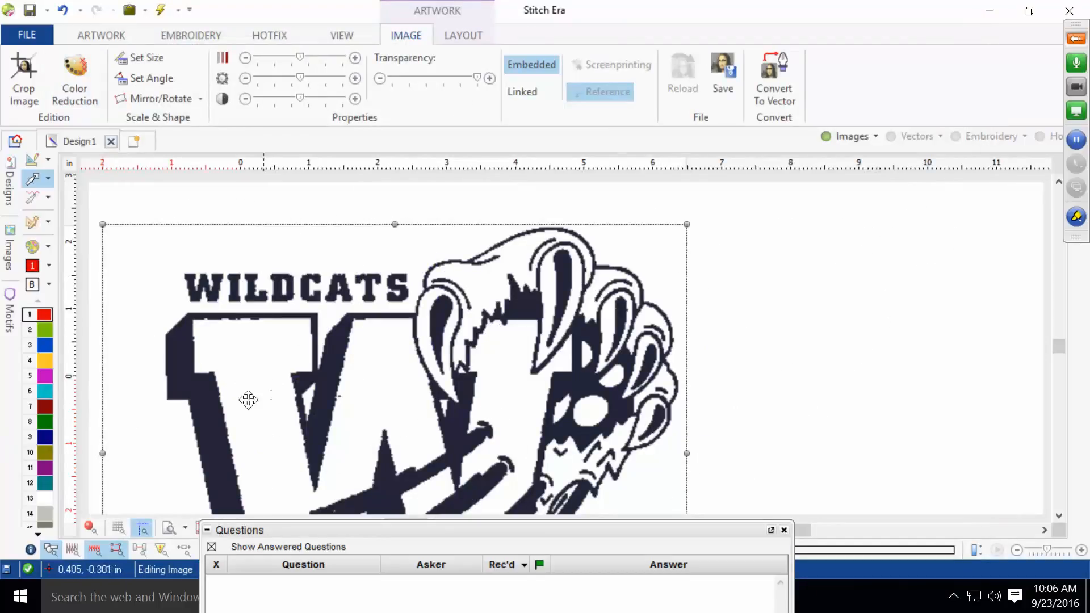
# - Examine the WILDCATS lettering in the color-reduced image up close and check the image's size and position
pyautogui.scroll(2, 189, 287)
pyautogui.scroll(1, 189, 287)
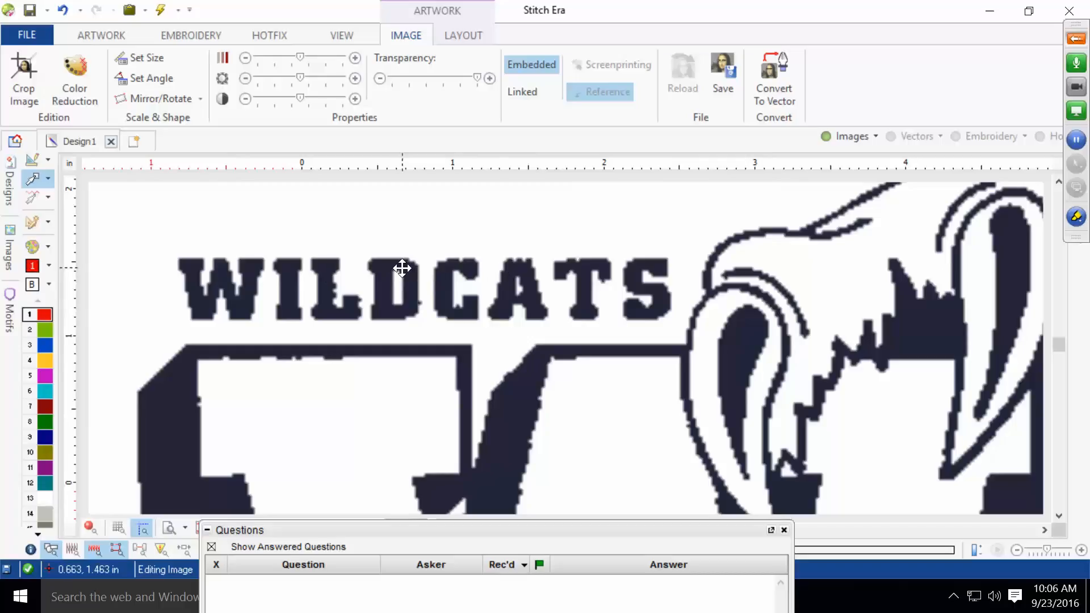
pyautogui.scroll(-3, 397, 275)
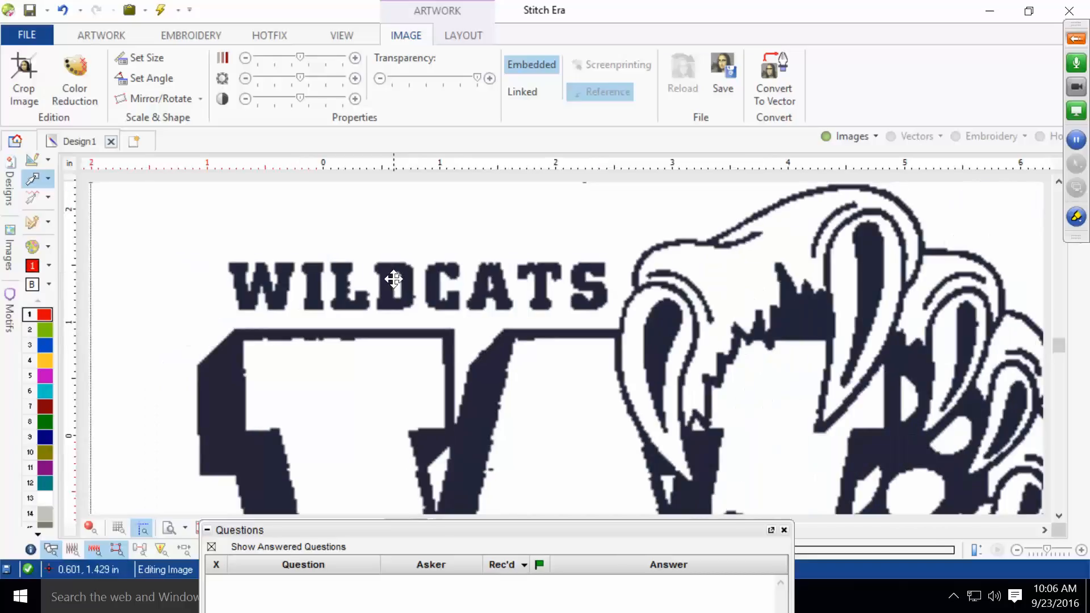
pyautogui.click(946, 265)
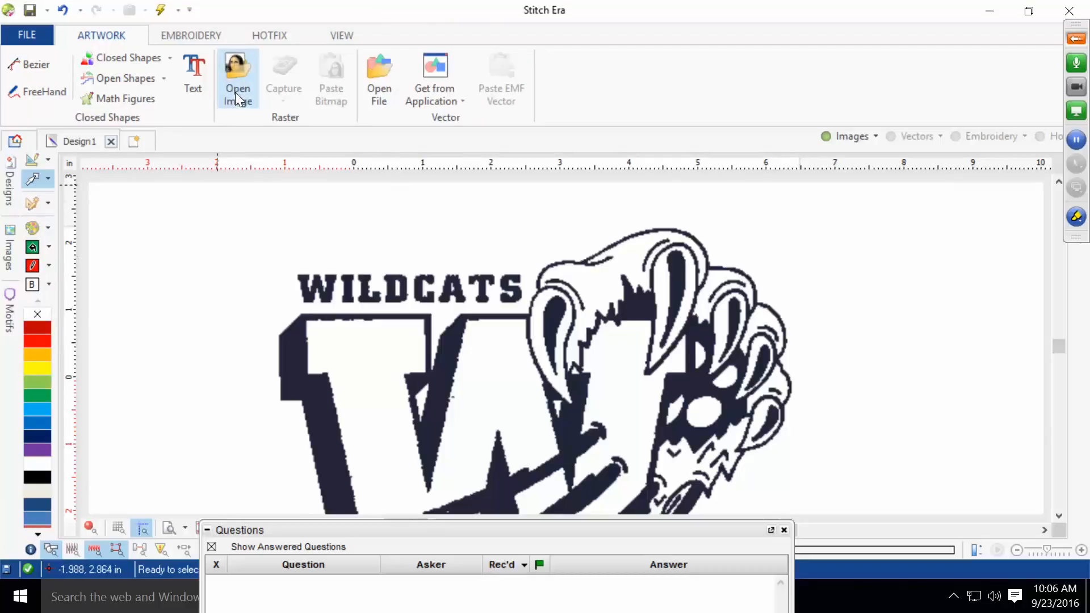
pyautogui.click(260, 33)
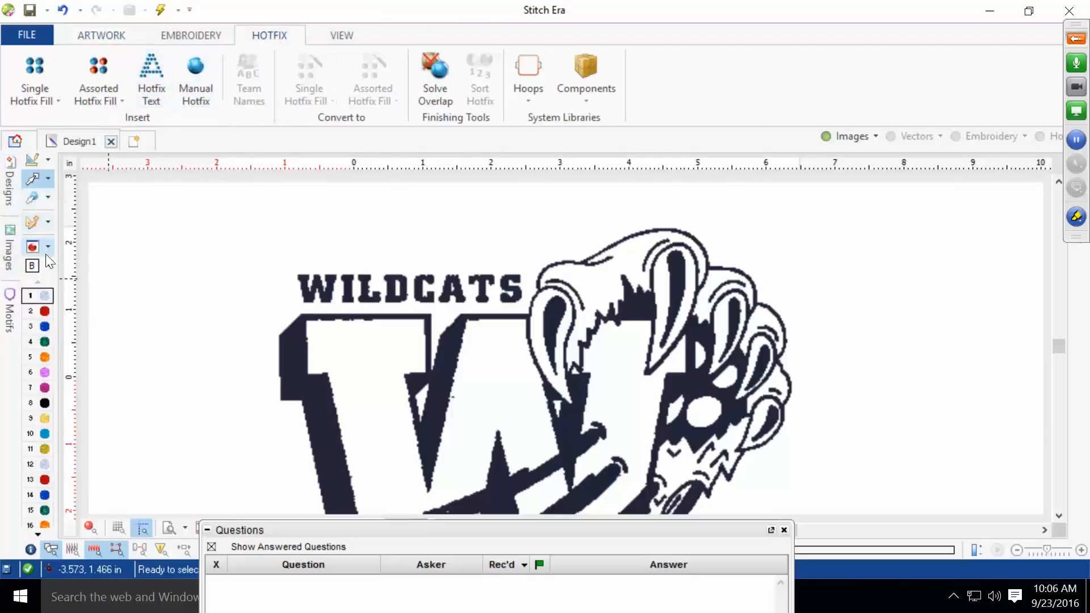
pyautogui.click(607, 313)
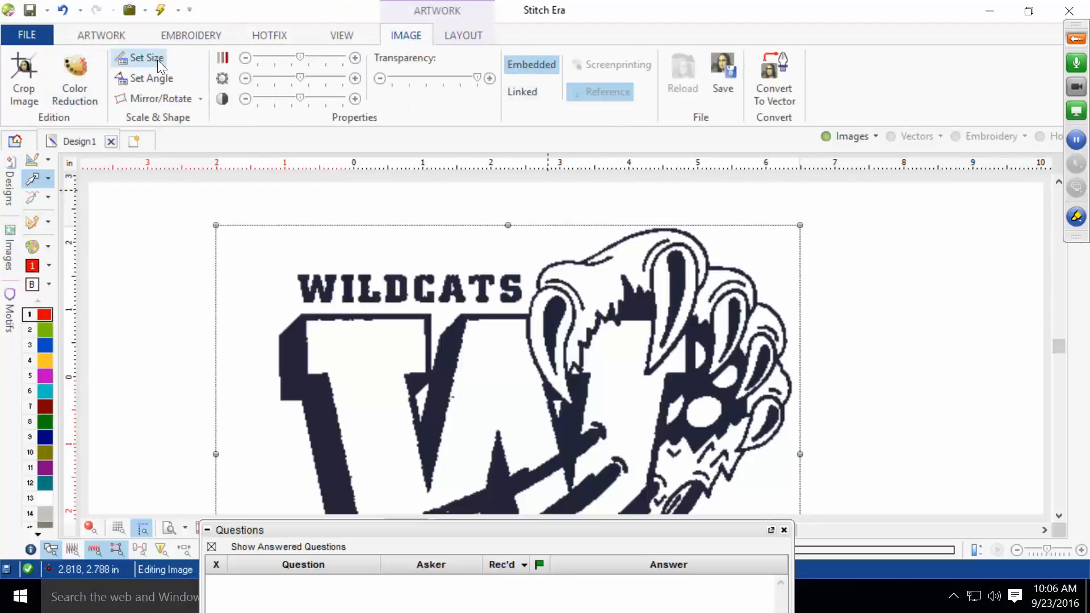
pyautogui.click(462, 34)
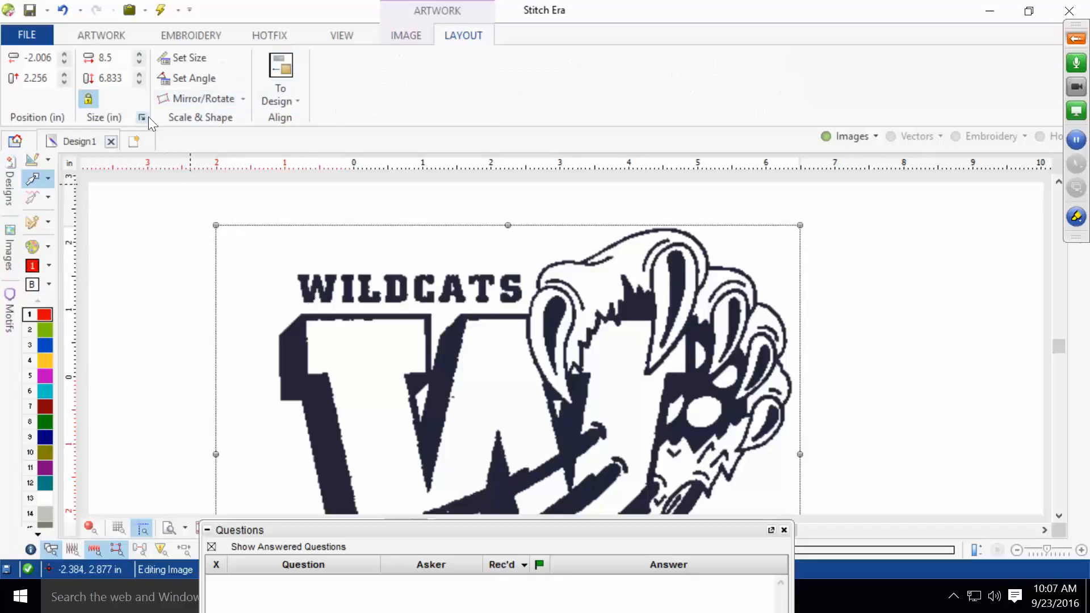
pyautogui.click(145, 295)
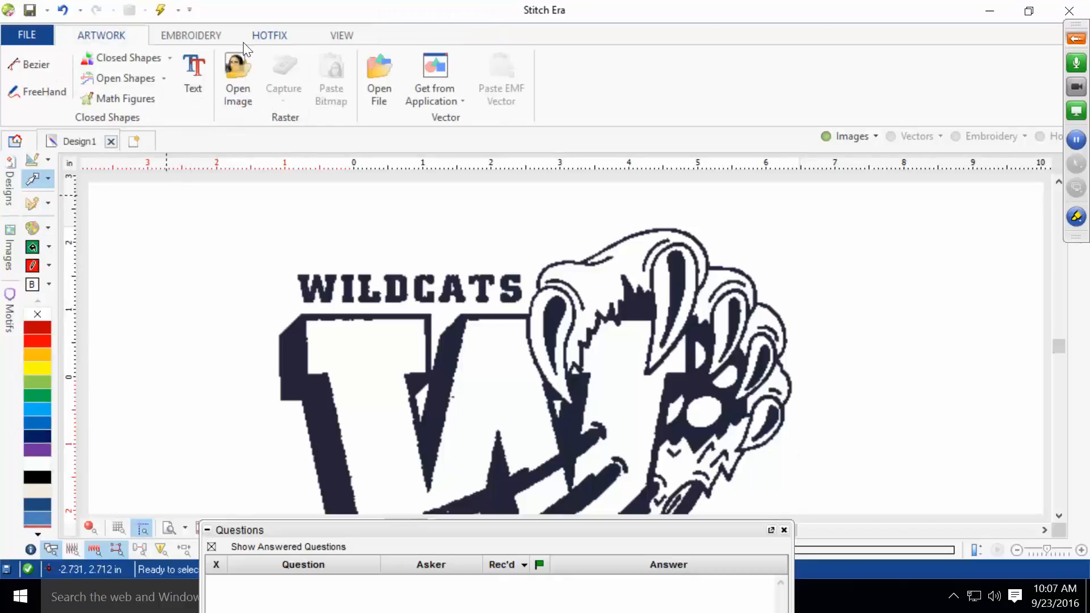
# - Open the Hotfix Catalog, clear all beads from the bead palette, and move the catalog window to check the artwork behind it
pyautogui.click(260, 38)
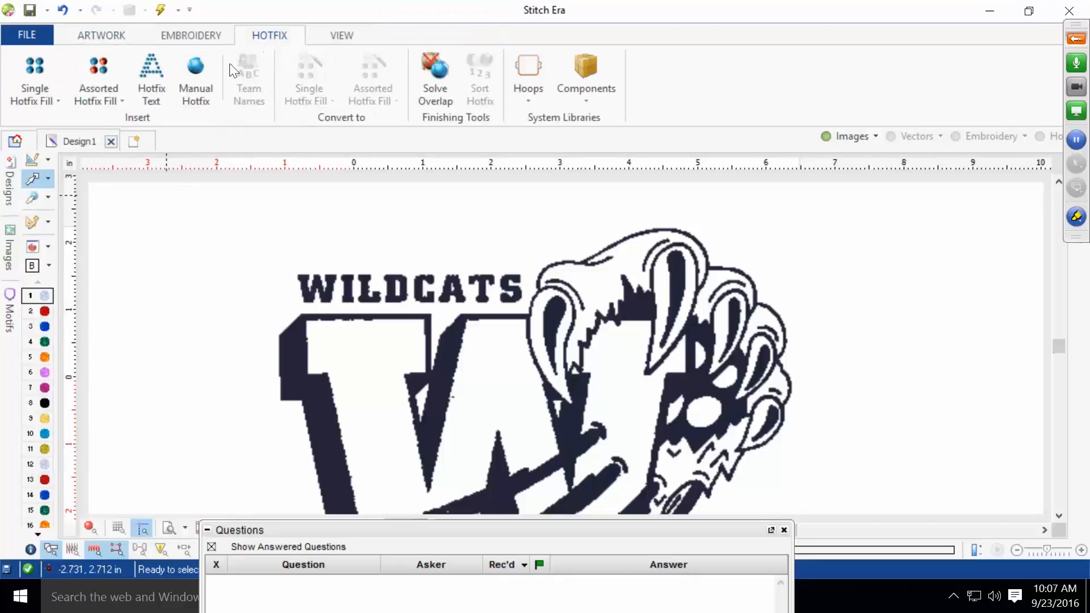
pyautogui.click(32, 250)
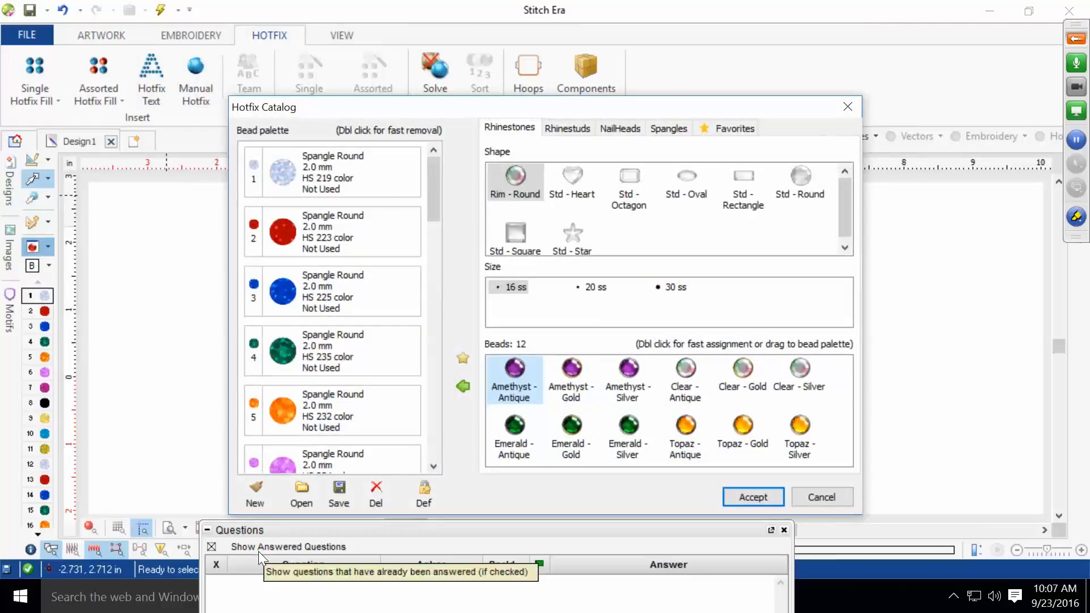
pyautogui.click(256, 491)
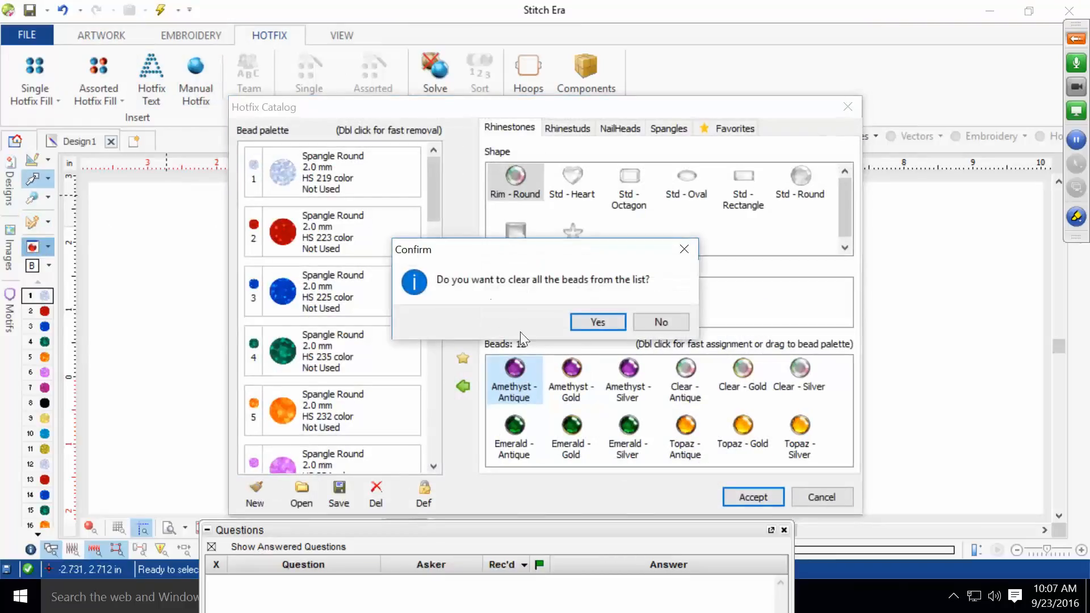
pyautogui.click(597, 322)
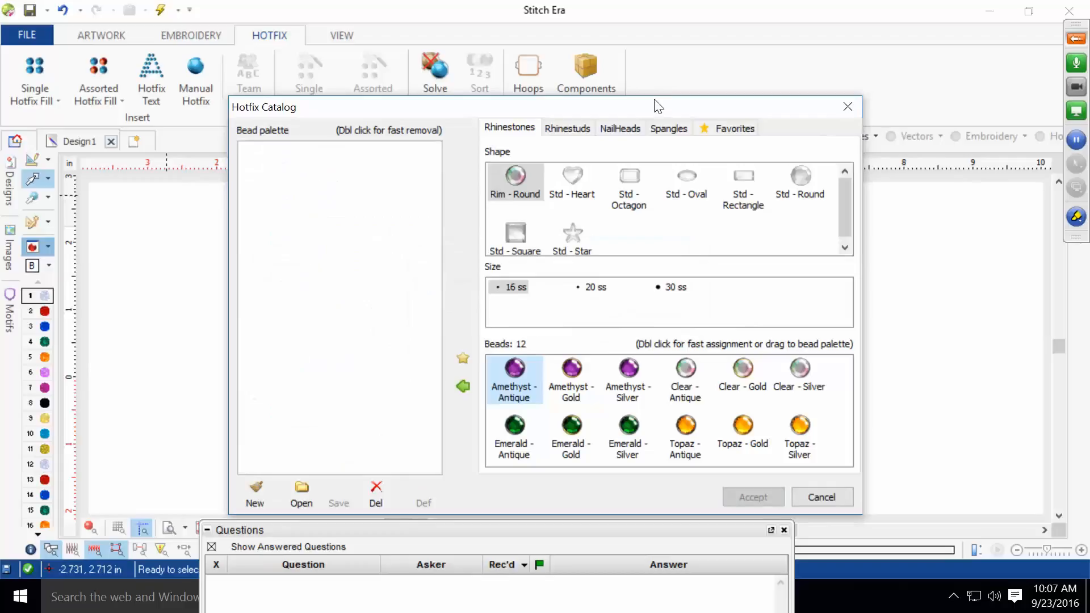
pyautogui.moveTo(657, 105); pyautogui.dragTo(954, 50)
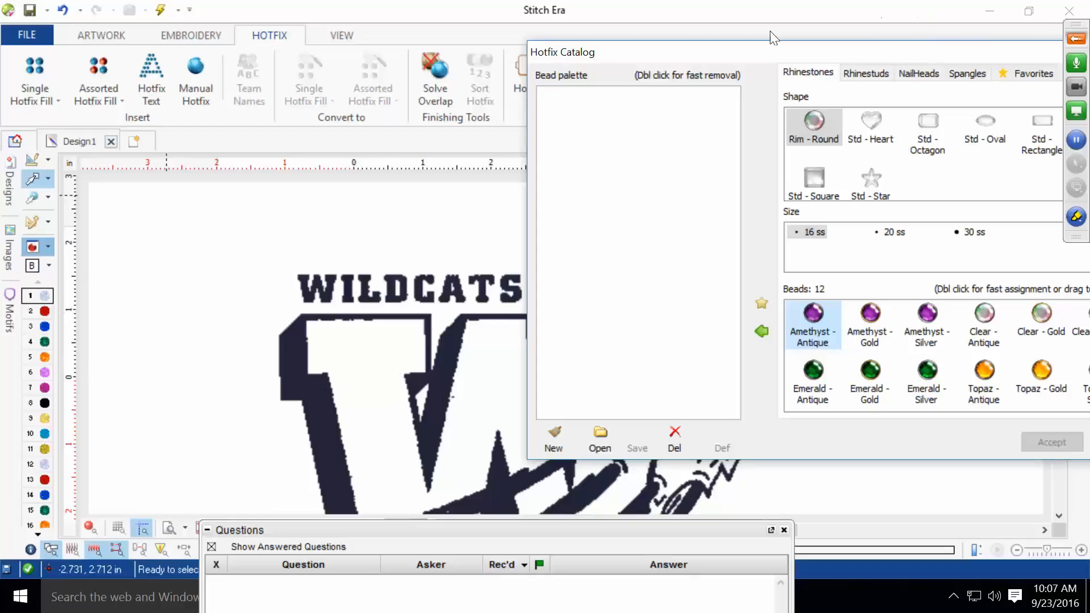
pyautogui.moveTo(761, 49); pyautogui.dragTo(504, 63)
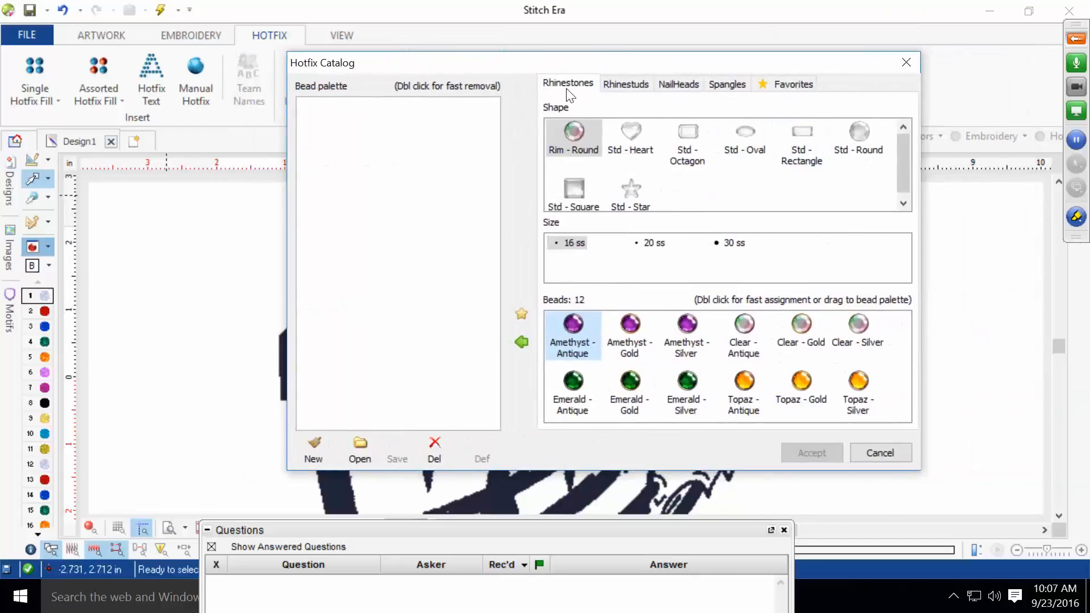
# - Choose the Std - Round spangle shape in the 2.0 mm size from the Hotfix Catalog
pyautogui.click(737, 86)
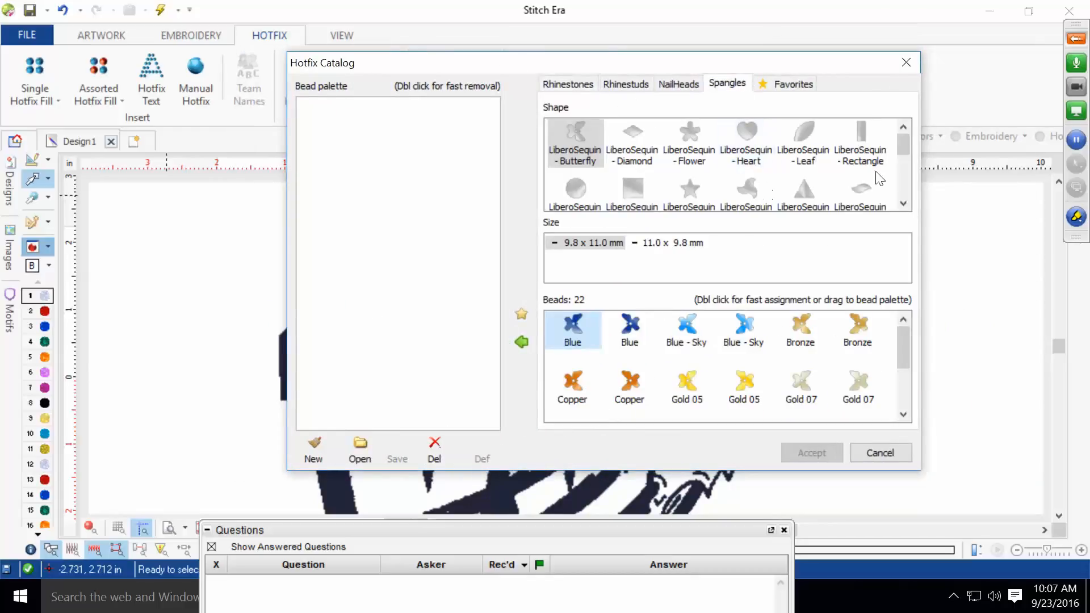
pyautogui.moveTo(904, 147); pyautogui.dragTo(907, 173)
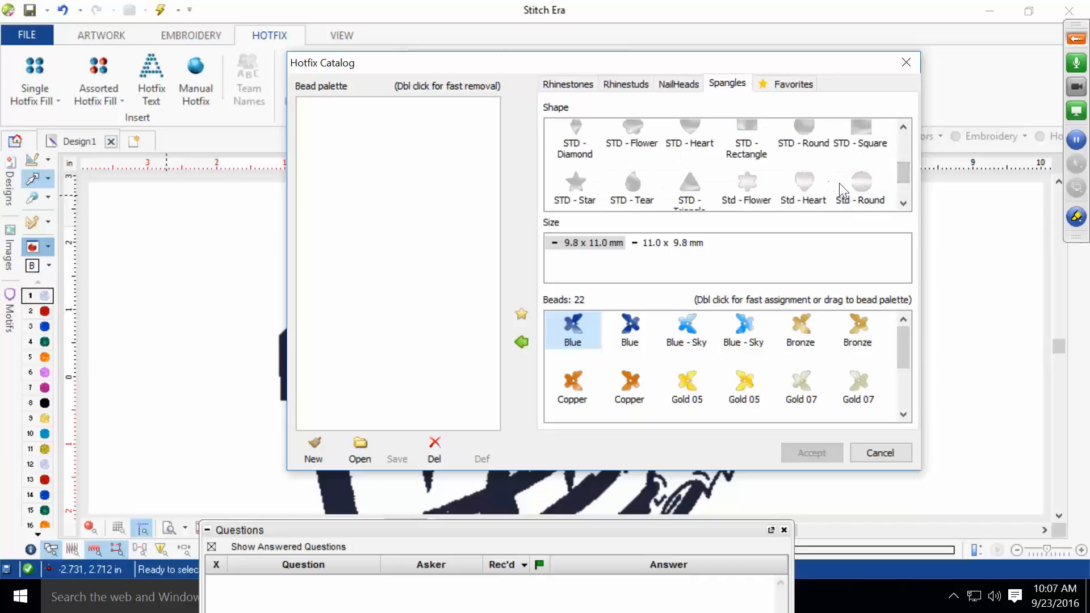
pyautogui.click(862, 187)
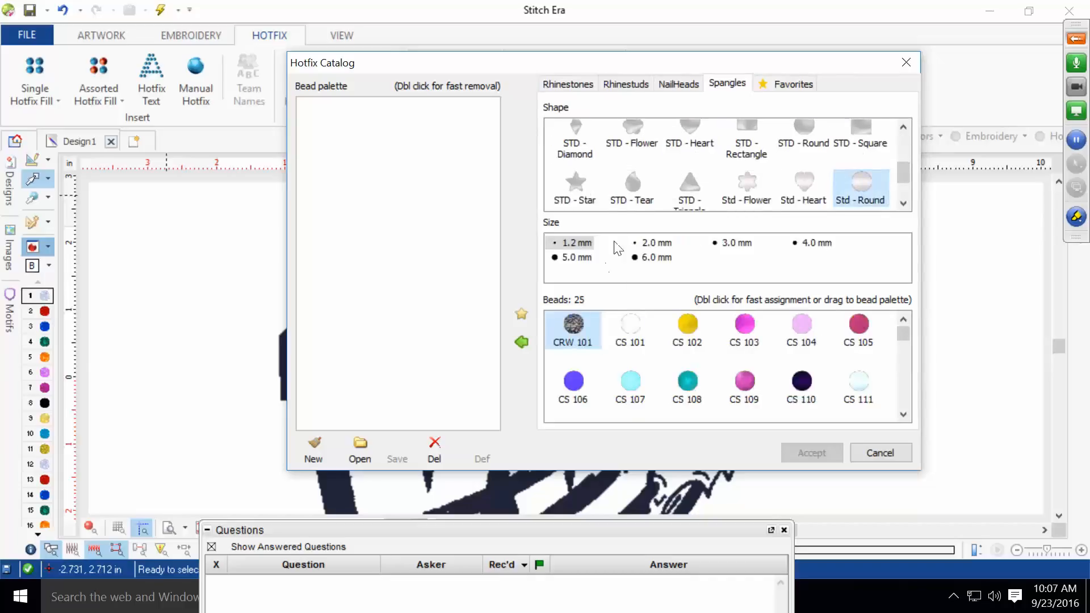
pyautogui.click(660, 242)
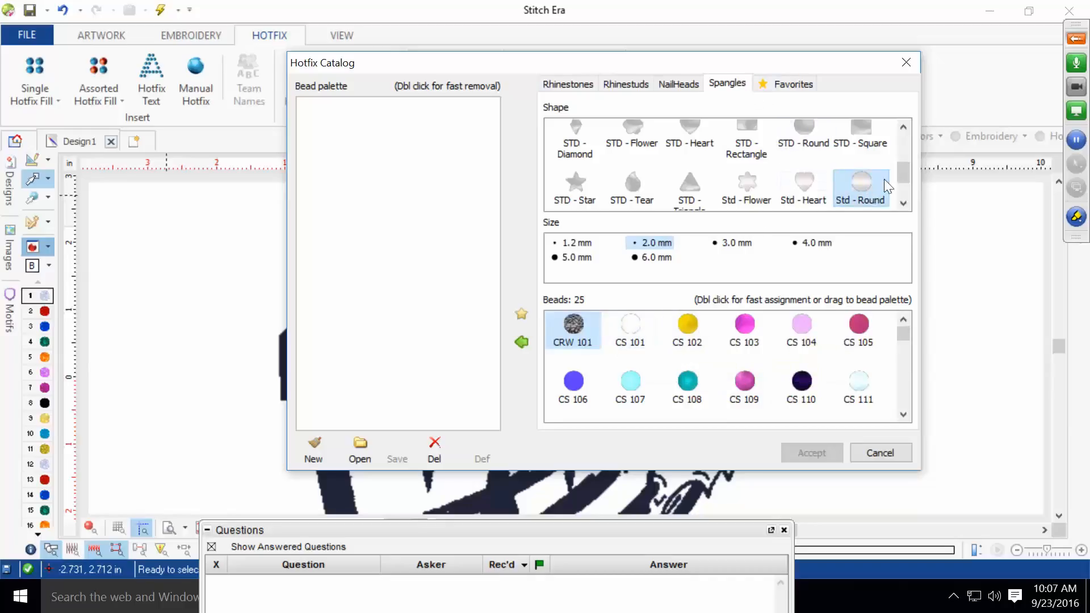
pyautogui.moveTo(904, 182); pyautogui.dragTo(905, 161)
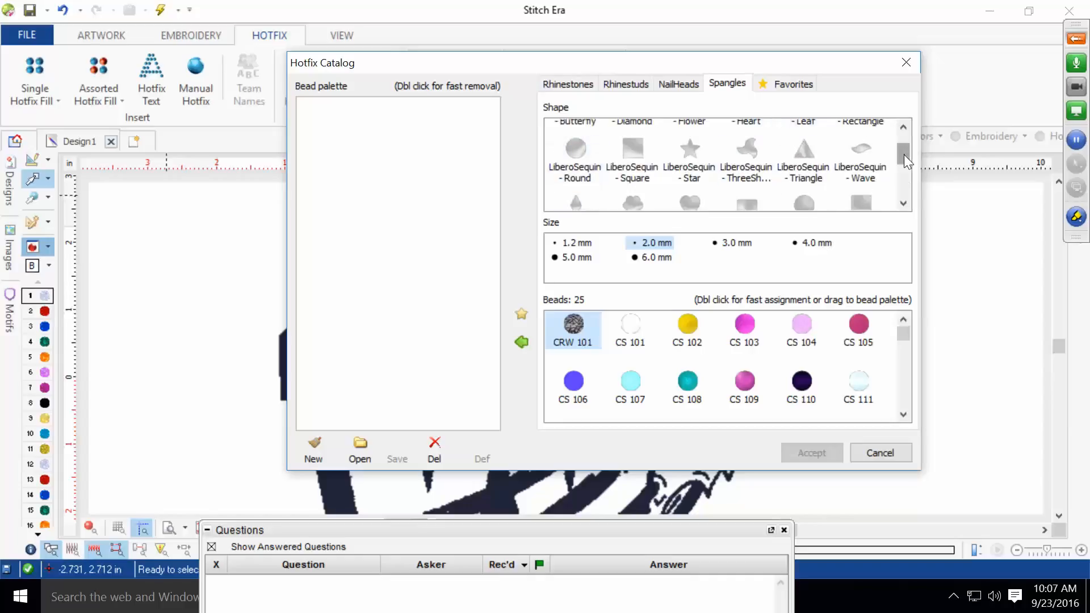
pyautogui.moveTo(904, 154)
pyautogui.mouseDown()
pyautogui.moveTo(903, 141)
pyautogui.moveTo(902, 176)
pyautogui.mouseUp()
pyautogui.click(864, 148)
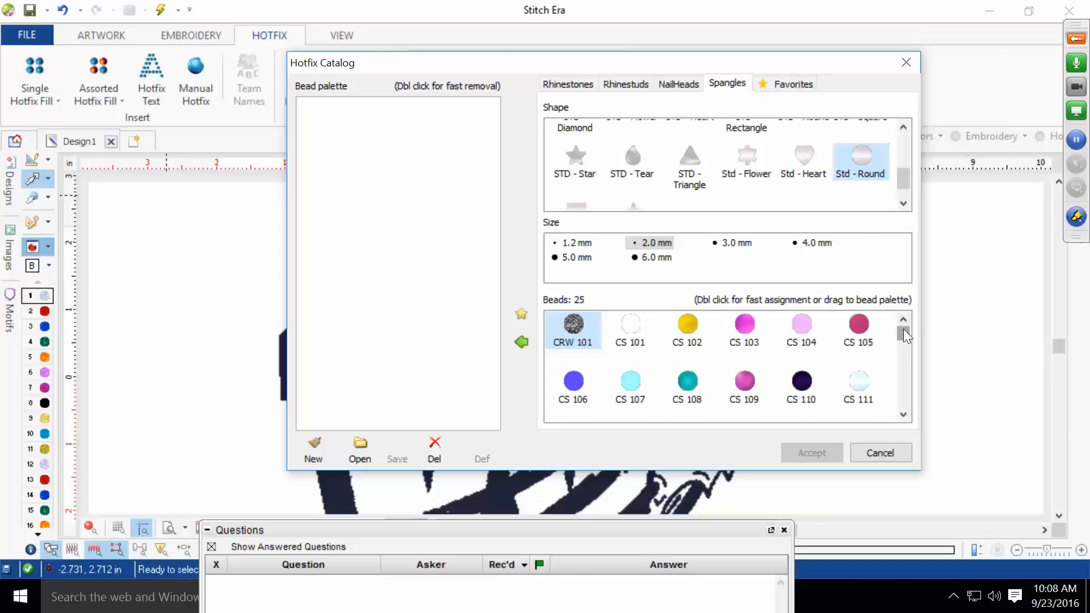
# - Try adding the 2.0 mm HS 219 round spangle to the bead palette, and remove it again
pyautogui.moveTo(904, 329); pyautogui.dragTo(904, 358)
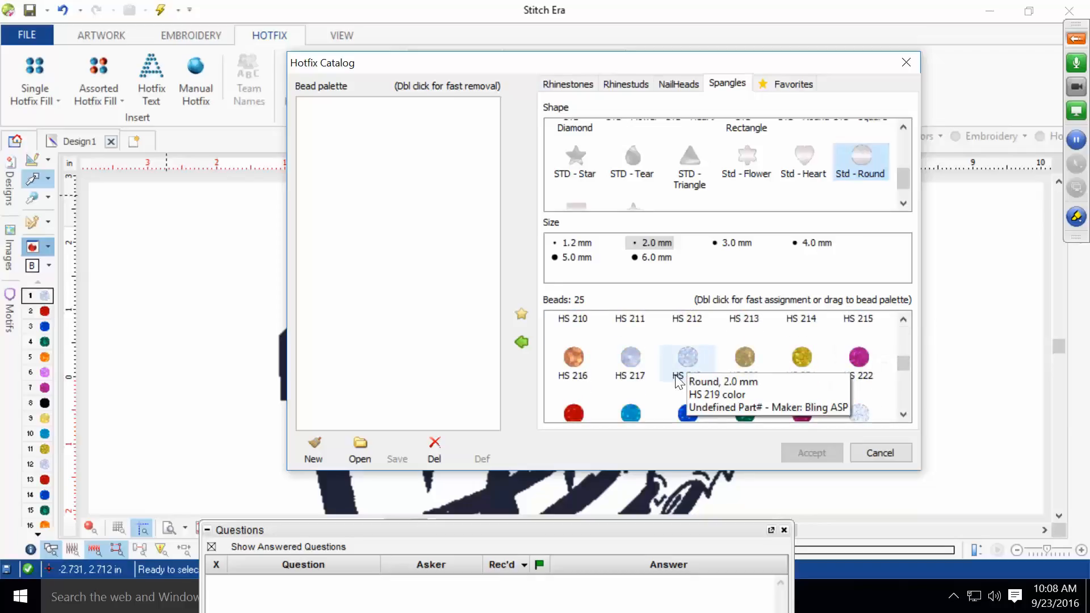
pyautogui.click(683, 357)
pyautogui.click(520, 343)
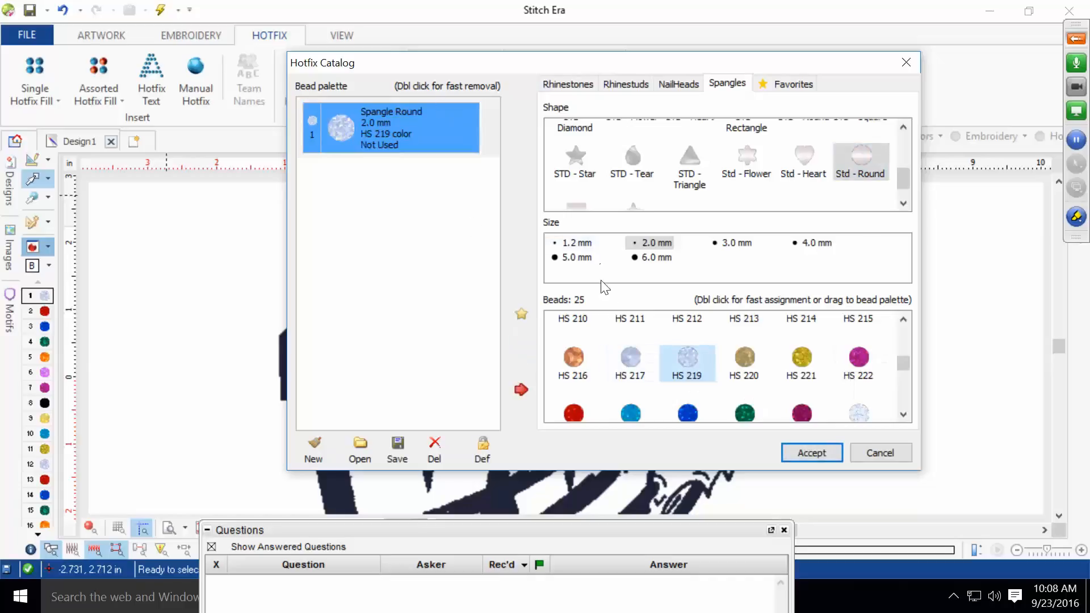
pyautogui.click(518, 386)
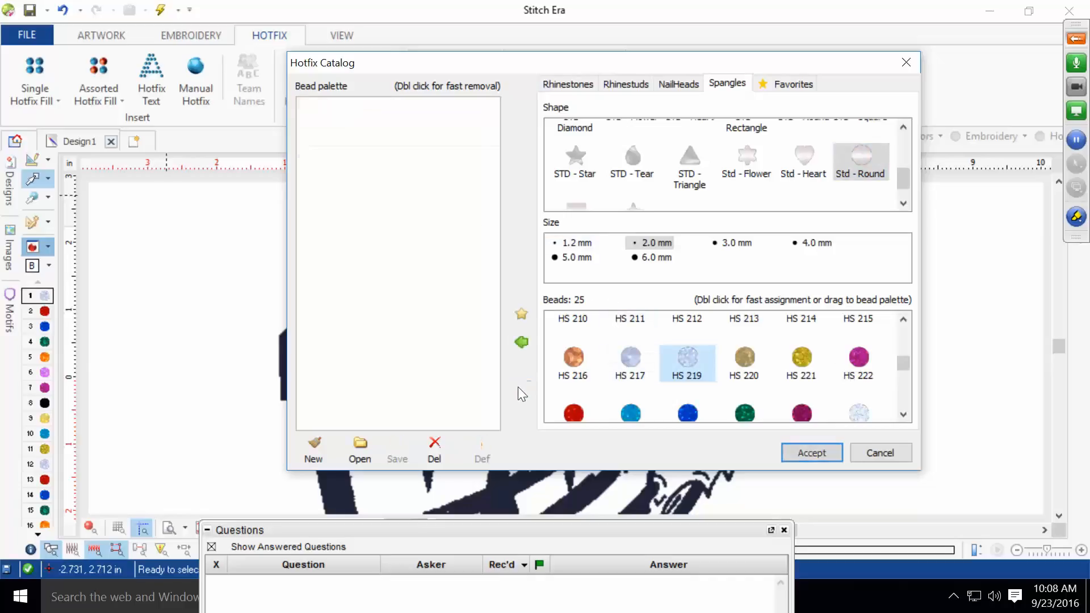
# - Add the 3.0 mm round spangles HS 219 and HS 223 (red) to the bead palette and accept it
pyautogui.click(731, 241)
pyautogui.click(690, 361)
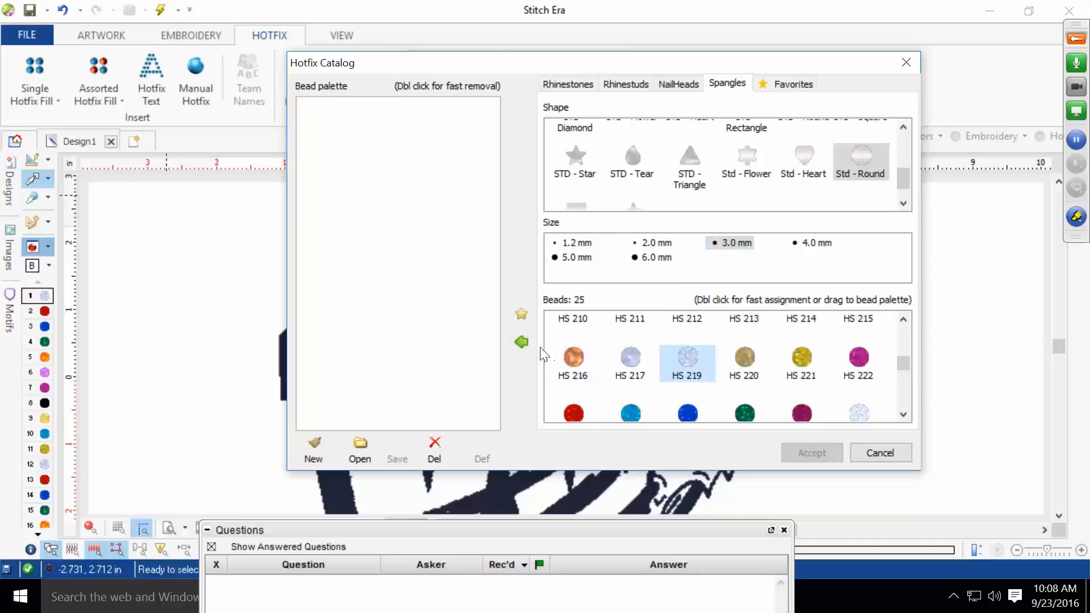
pyautogui.click(521, 341)
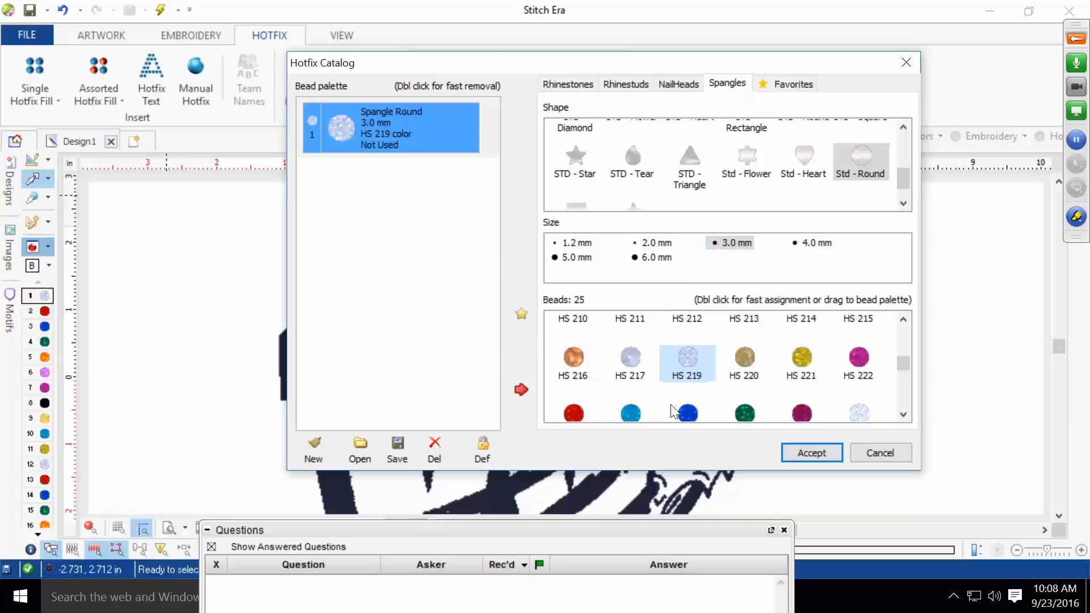
pyautogui.click(561, 414)
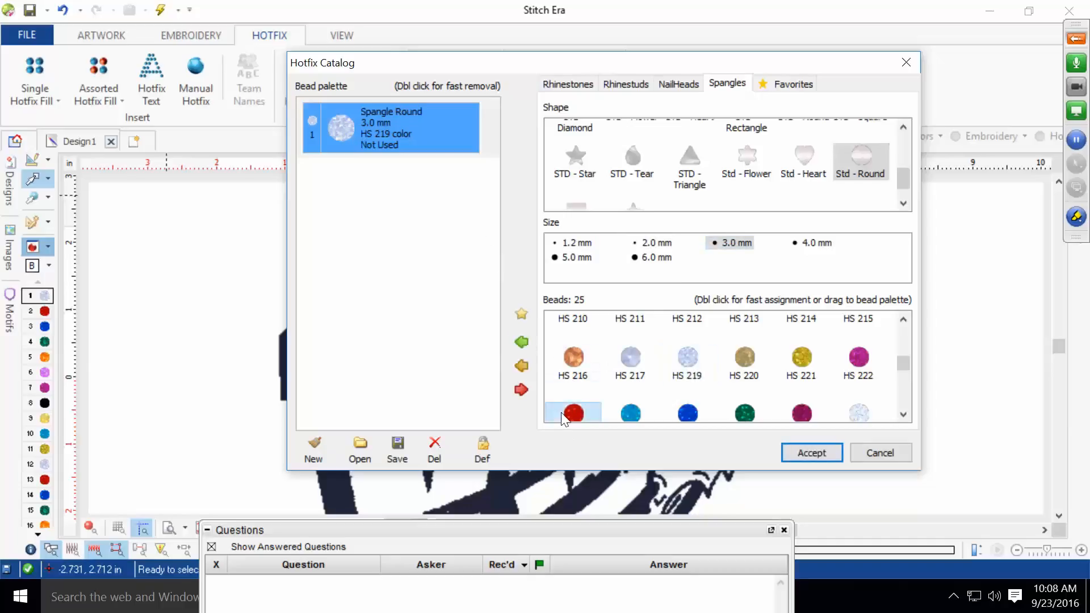
pyautogui.click(519, 340)
pyautogui.click(812, 452)
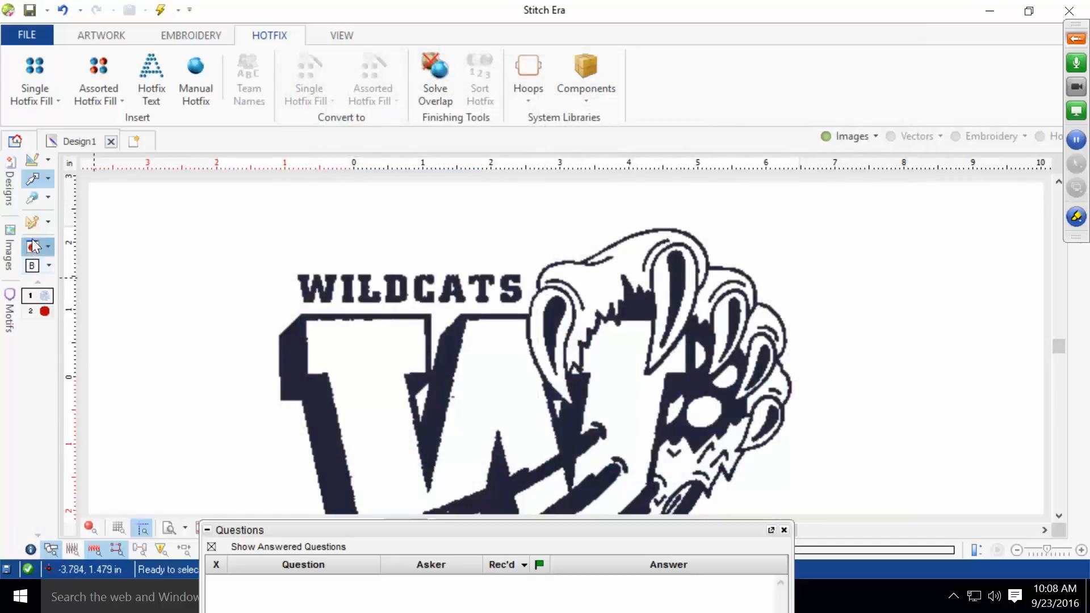
# - Reopen the Hotfix Catalog and add the 2.0 mm Std - Round spangle HS 219 to the bead palette
pyautogui.click(35, 245)
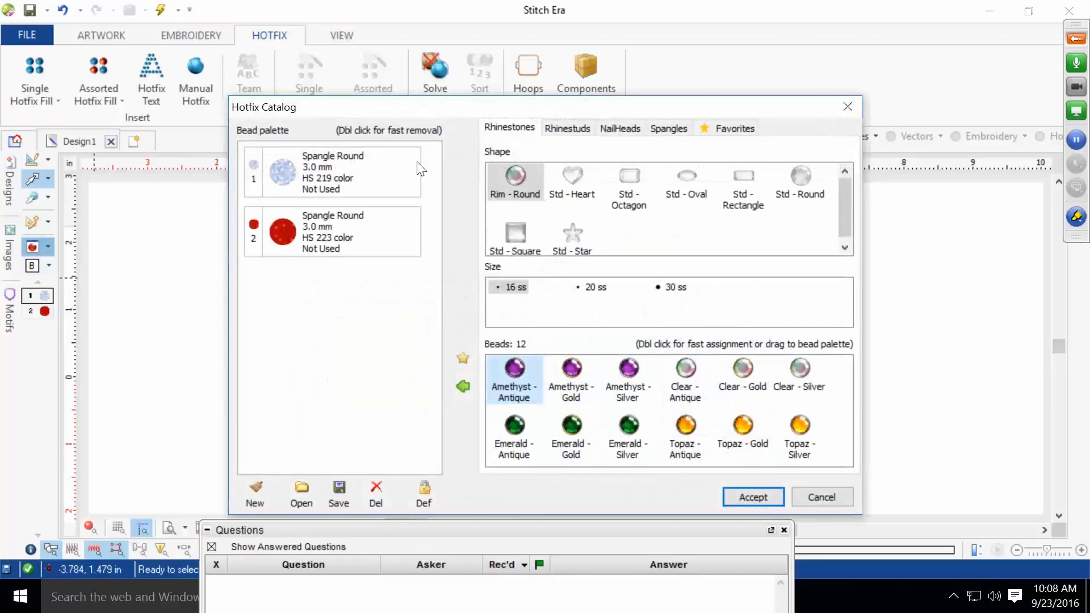
pyautogui.click(679, 130)
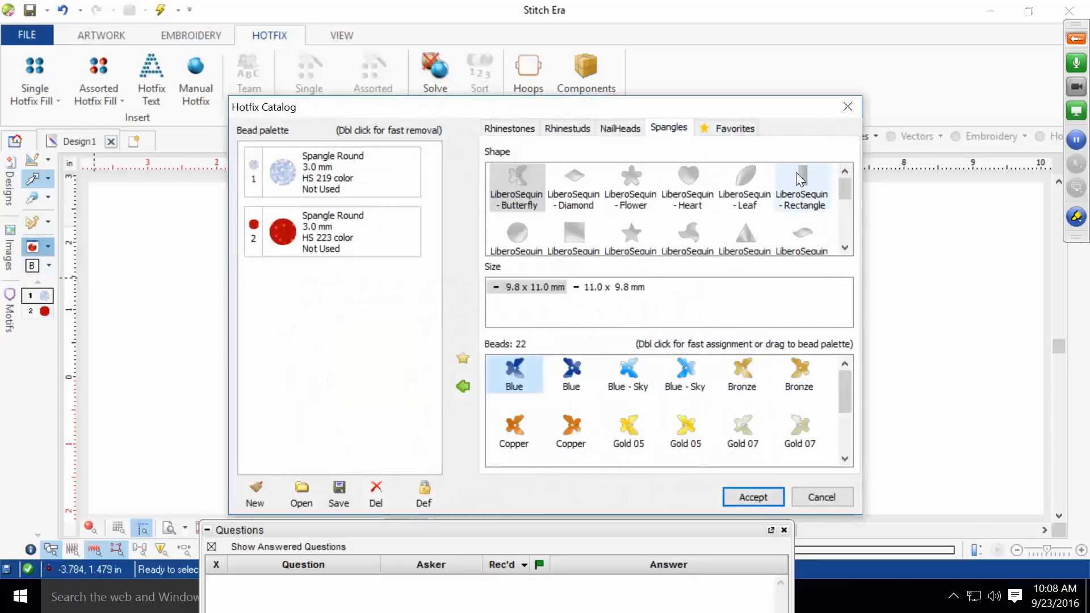
pyautogui.moveTo(845, 186); pyautogui.dragTo(846, 237)
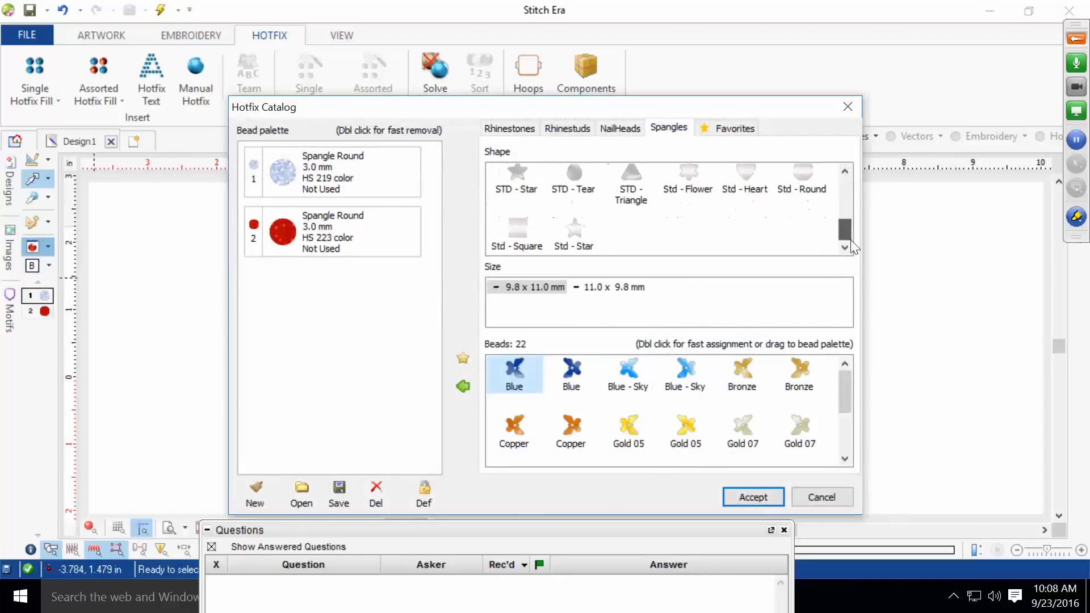
pyautogui.click(803, 192)
pyautogui.click(606, 290)
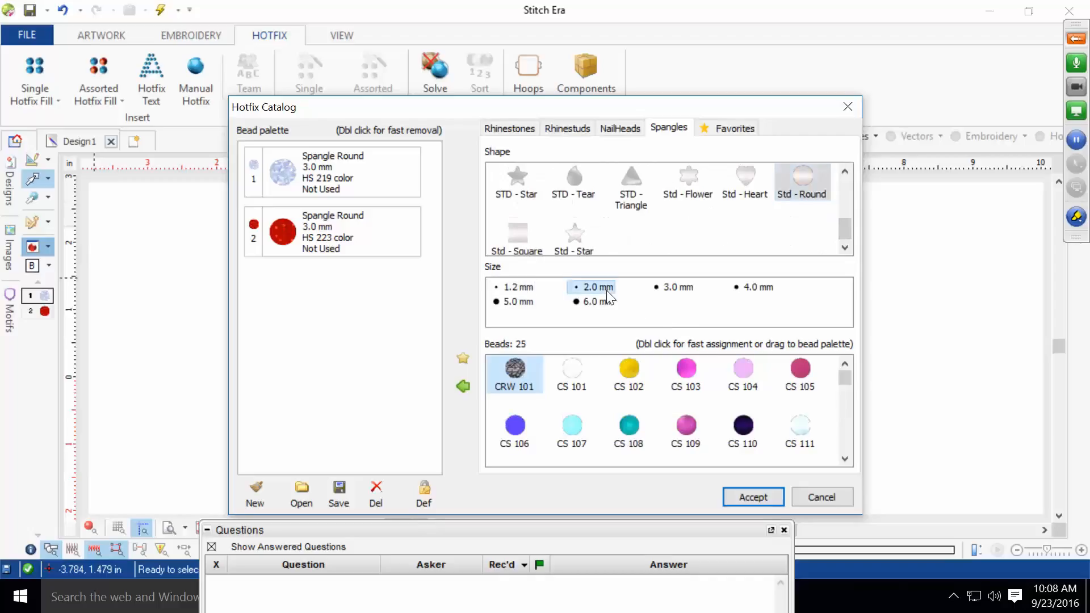
pyautogui.moveTo(845, 381); pyautogui.dragTo(847, 410)
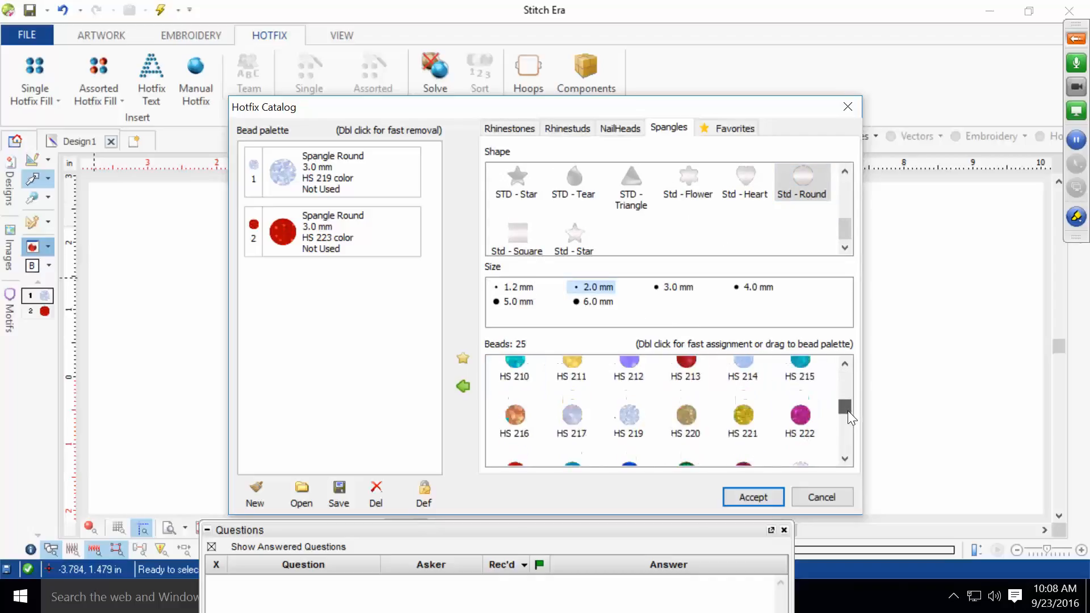
pyautogui.click(630, 418)
pyautogui.click(461, 388)
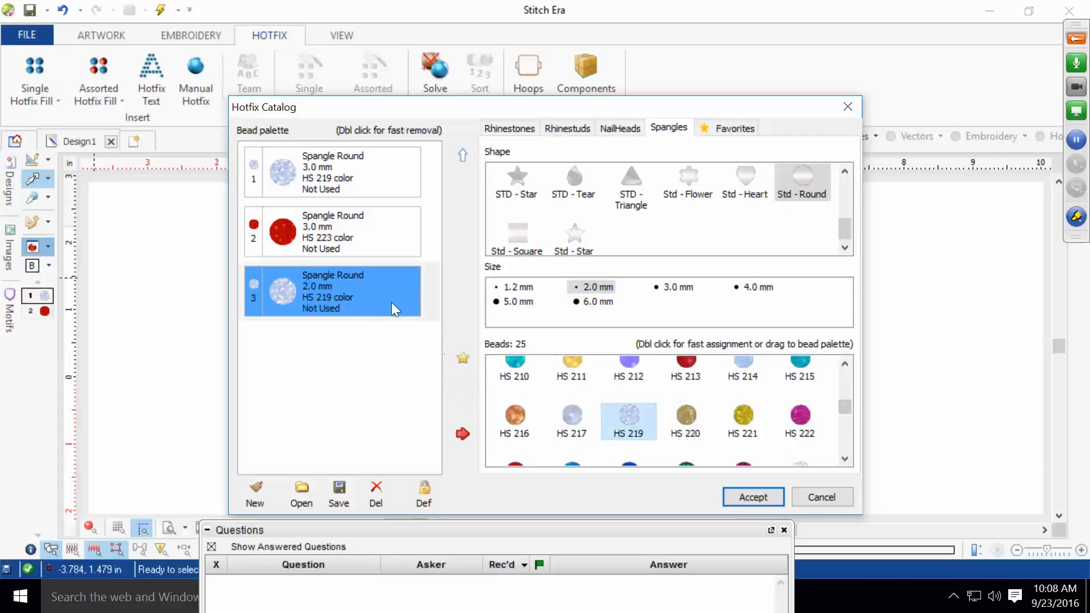
# - Move the 2.0 mm HS 219 spangle to the top of the bead palette, add the 2.0 mm HS 223 below it, and accept
pyautogui.click(463, 155)
pyautogui.click(463, 155)
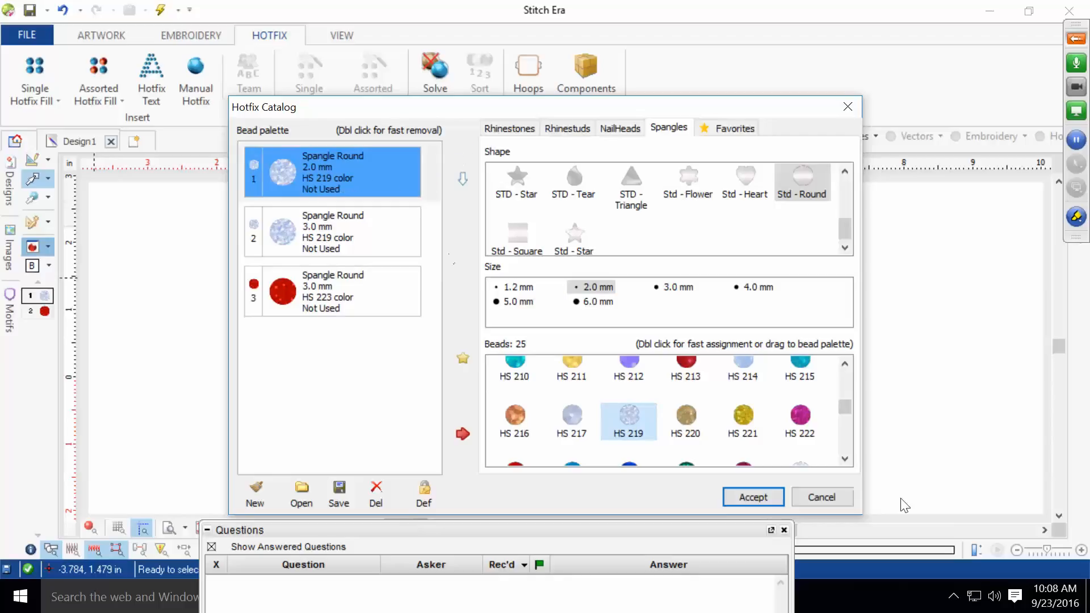
pyautogui.click(845, 458)
pyautogui.click(516, 448)
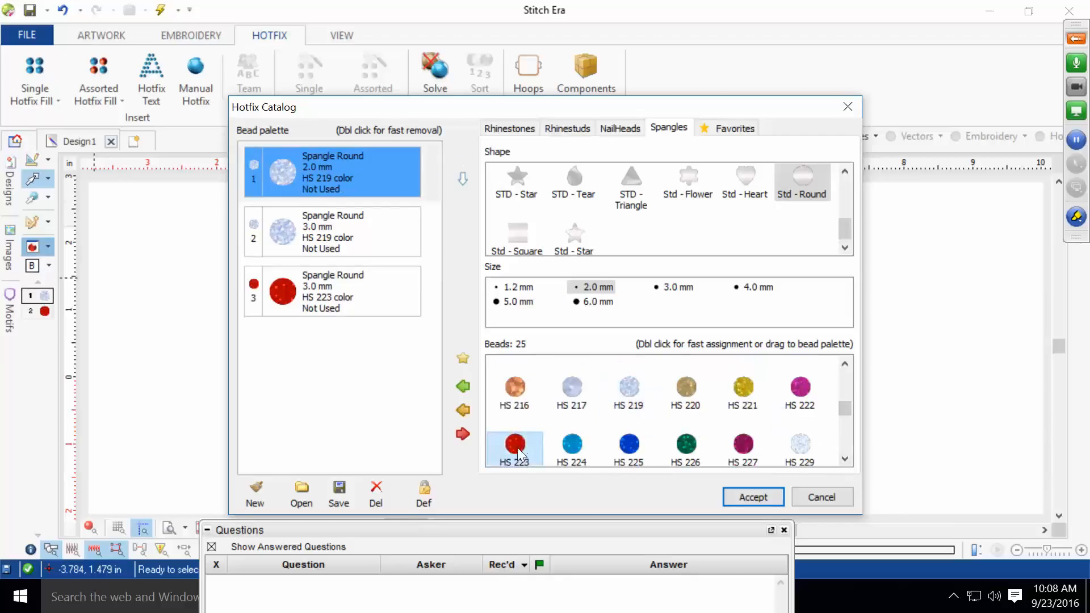
pyautogui.click(463, 388)
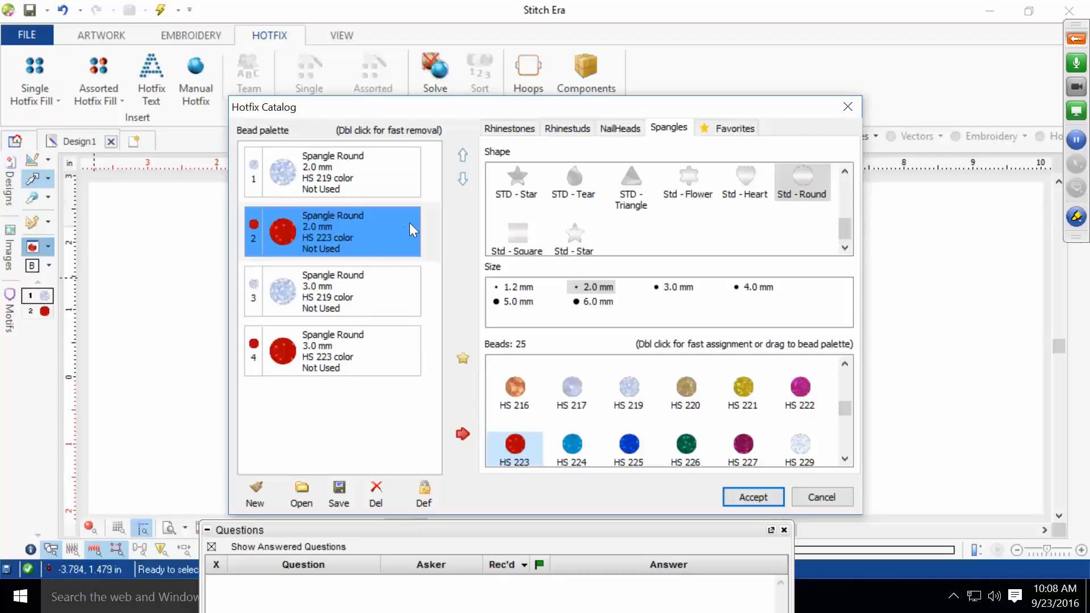
pyautogui.click(739, 501)
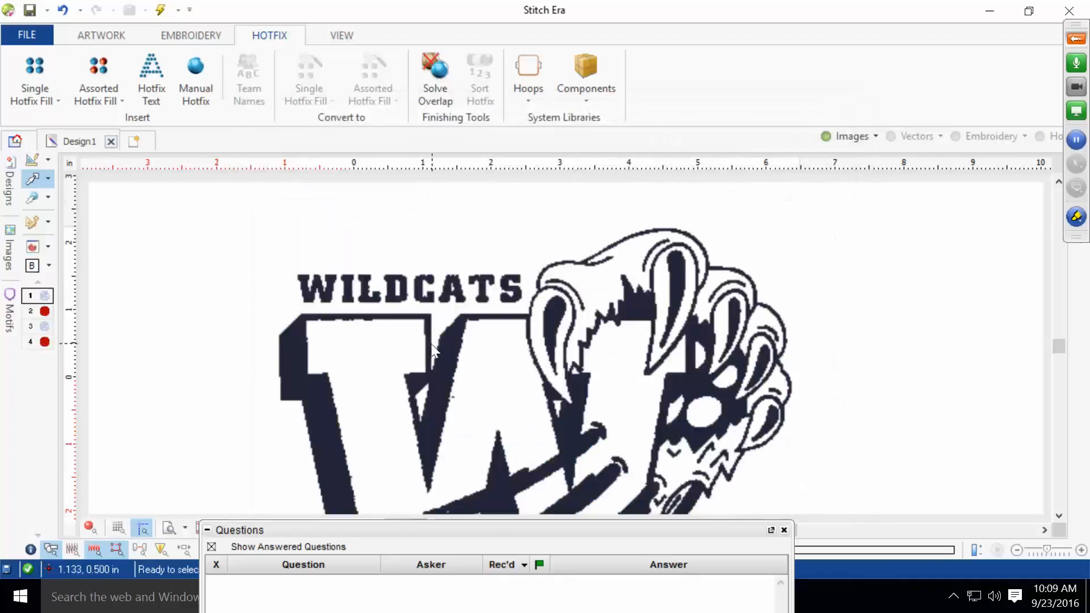
# - Move the Wildcats logo image down on the canvas so the whole artwork is in view, and deselect it
pyautogui.moveTo(425, 529); pyautogui.dragTo(445, 552)
pyautogui.scroll(-3, 491, 377)
pyautogui.scroll(3, 487, 497)
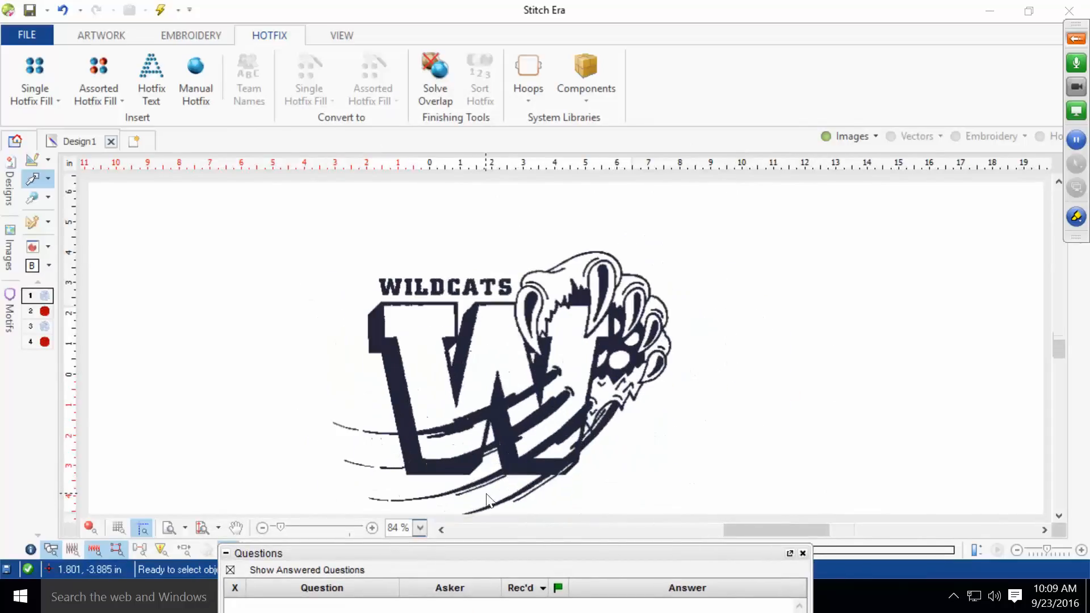
pyautogui.scroll(-1, 500, 93)
pyautogui.scroll(-1, 460, 233)
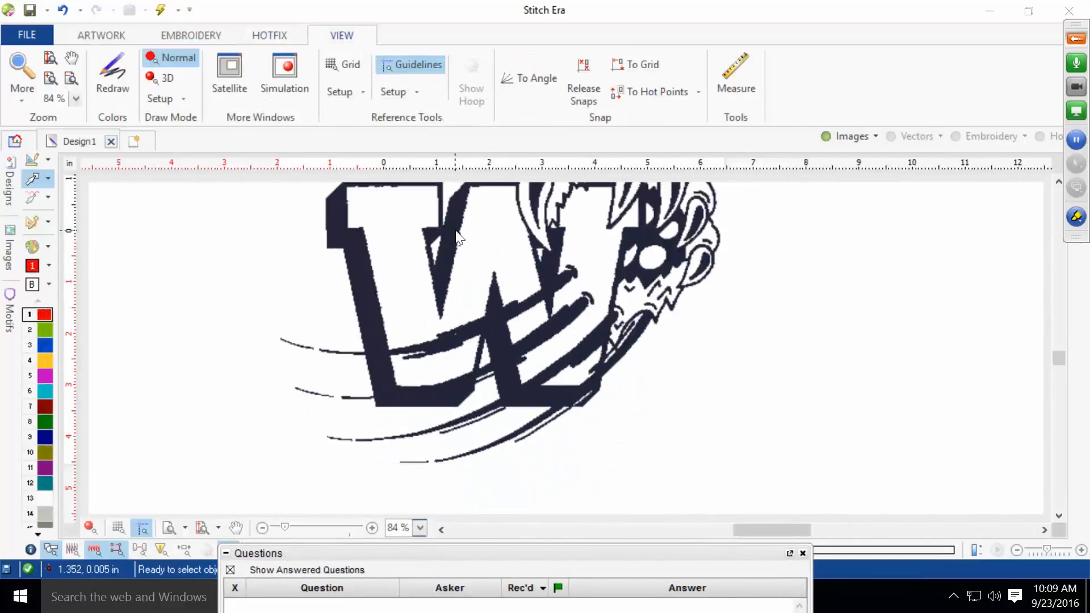
pyautogui.scroll(-2, 465, 232)
pyautogui.scroll(3, 466, 232)
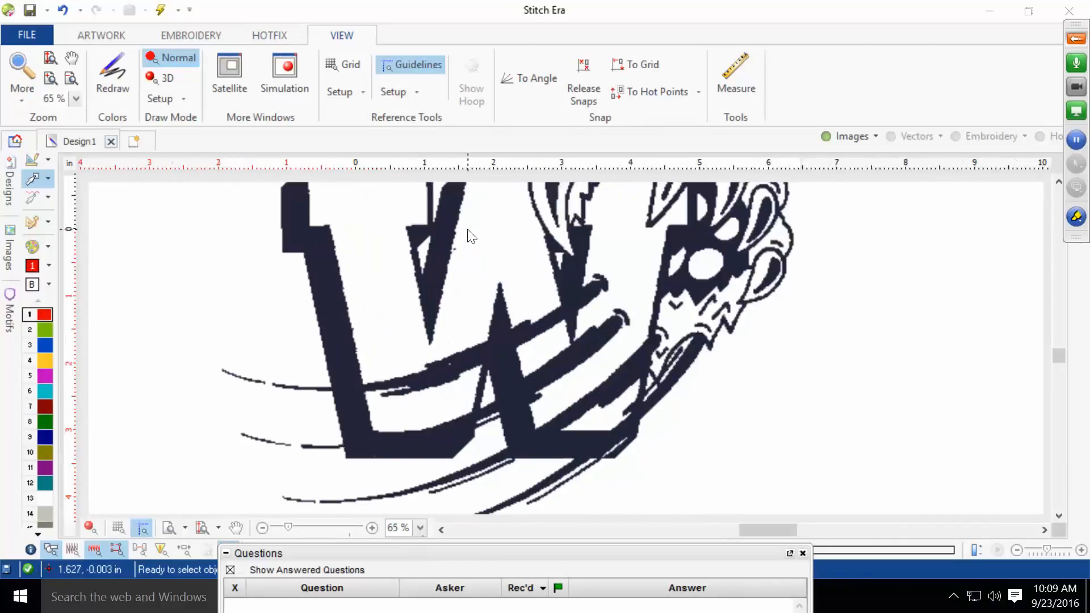
pyautogui.click(461, 233)
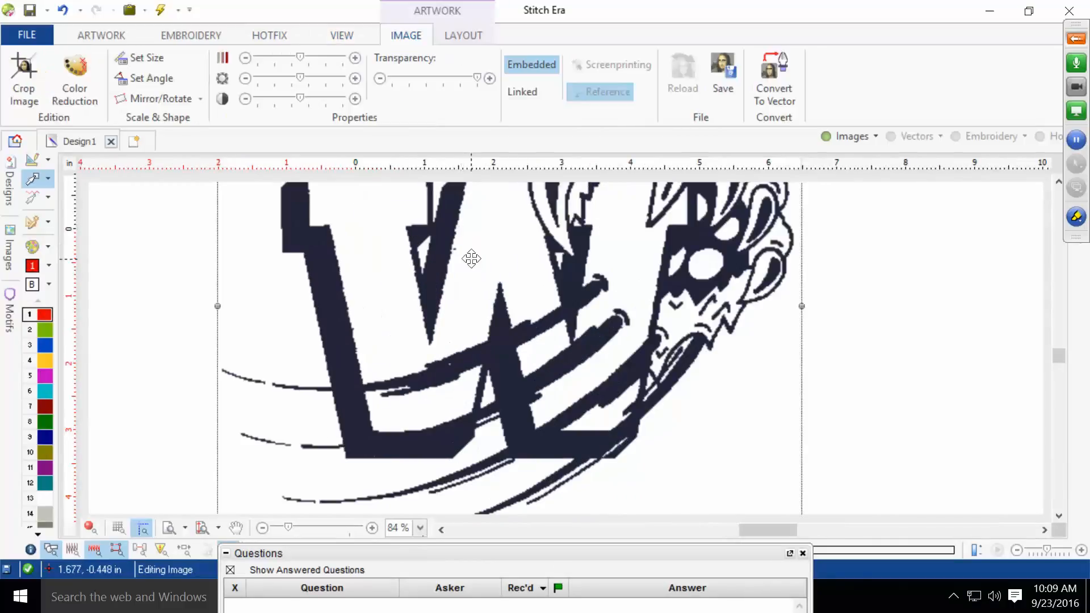
pyautogui.scroll(-2, 845, 233)
pyautogui.click(840, 250)
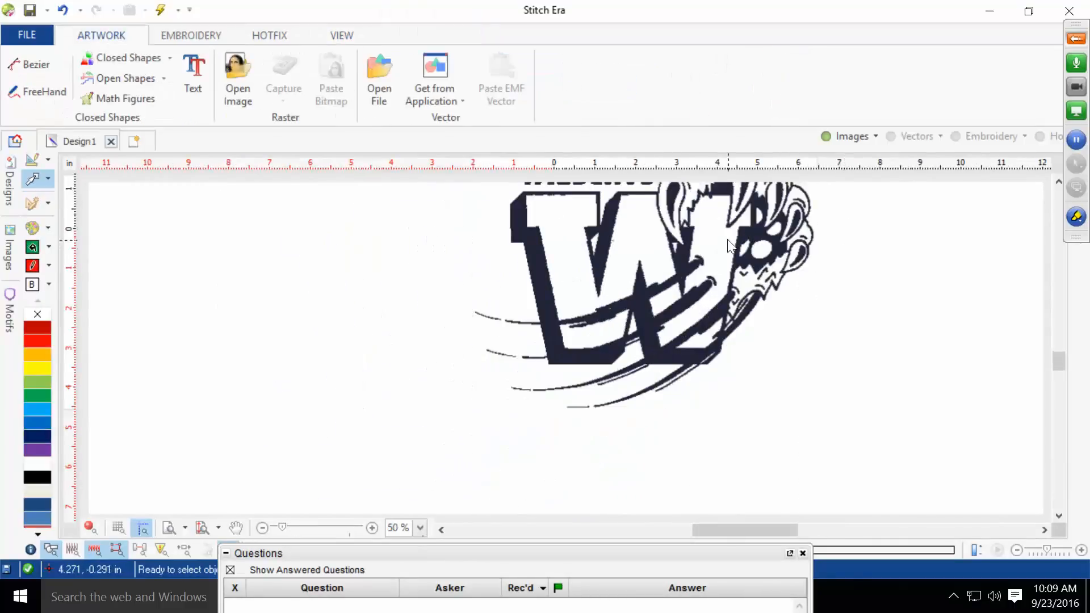
pyautogui.click(716, 241)
pyautogui.moveTo(716, 242); pyautogui.dragTo(679, 306)
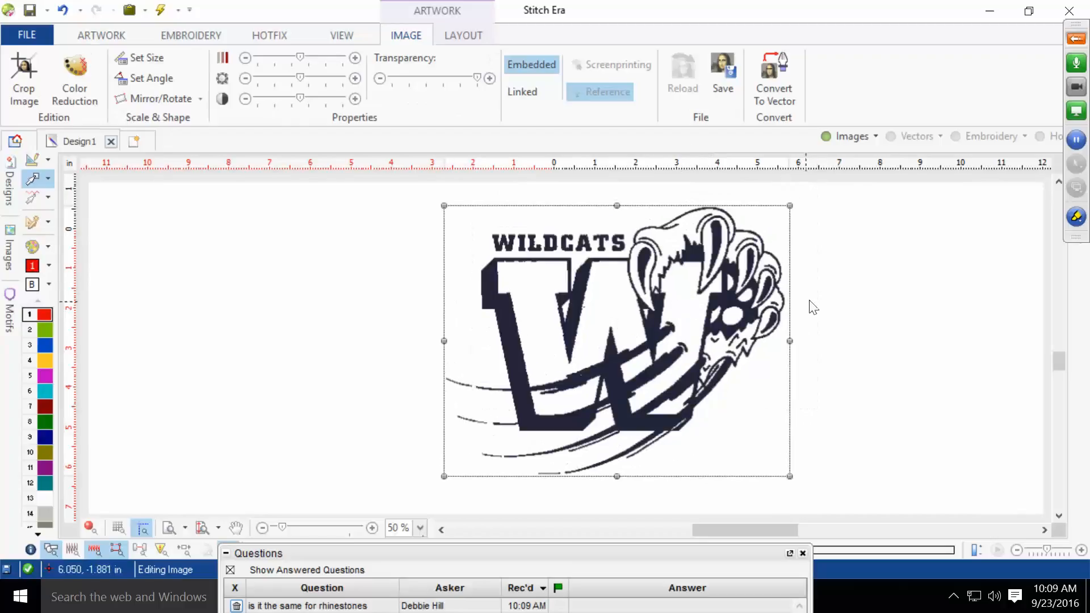
pyautogui.click(840, 287)
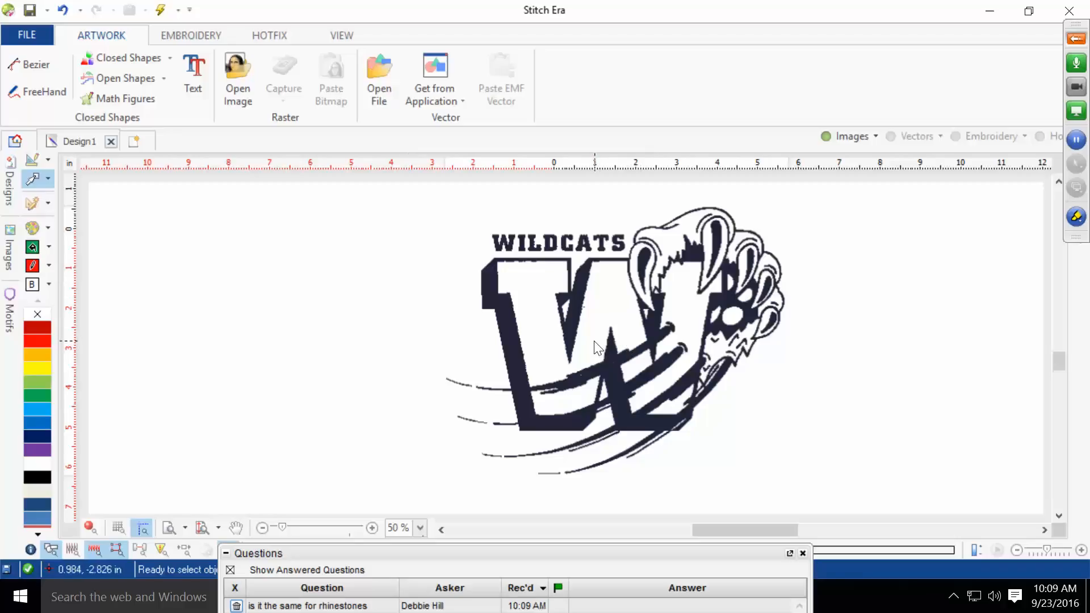
# - Move the Questions window clear of the zoom controls and shift the Wildcats logo toward the middle of the canvas
pyautogui.click(545, 533)
pyautogui.scroll(1, 840, 305)
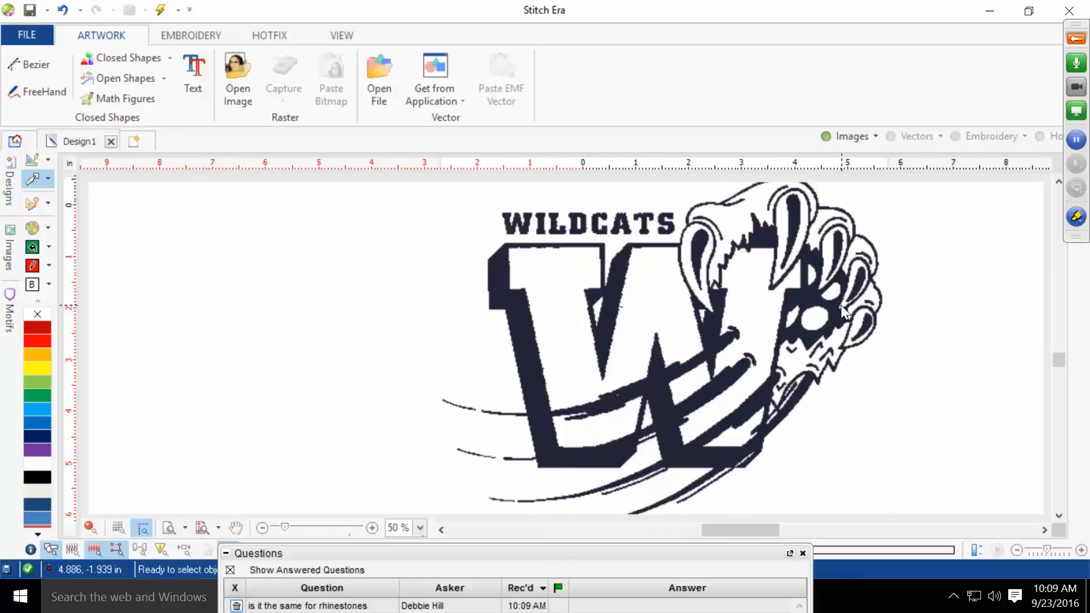
pyautogui.scroll(-1, 840, 305)
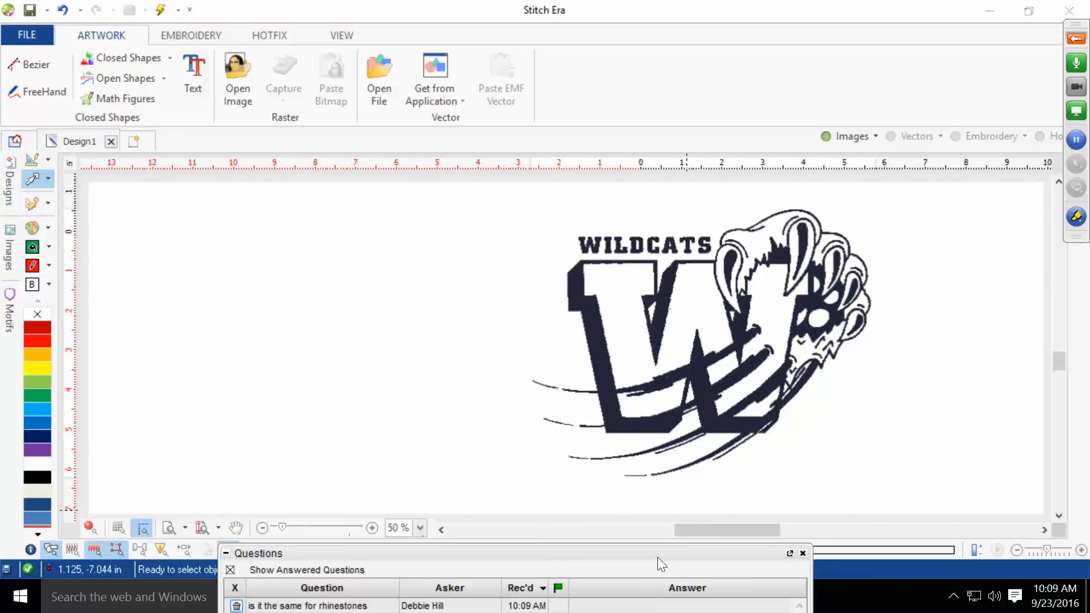
pyautogui.moveTo(657, 557); pyautogui.dragTo(733, 523)
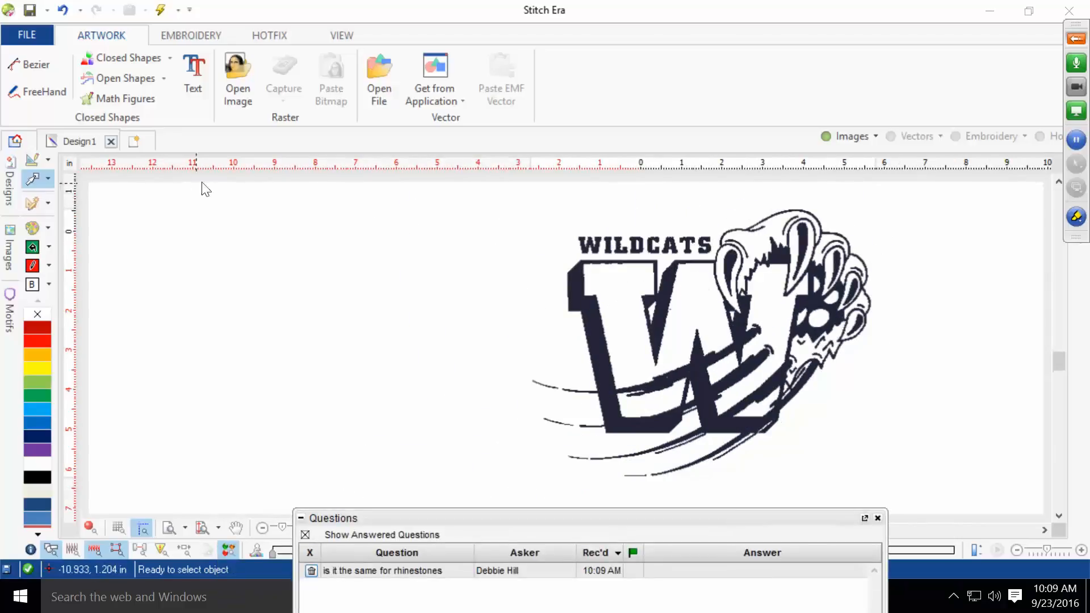
pyautogui.click(738, 318)
pyautogui.moveTo(738, 318); pyautogui.dragTo(625, 321)
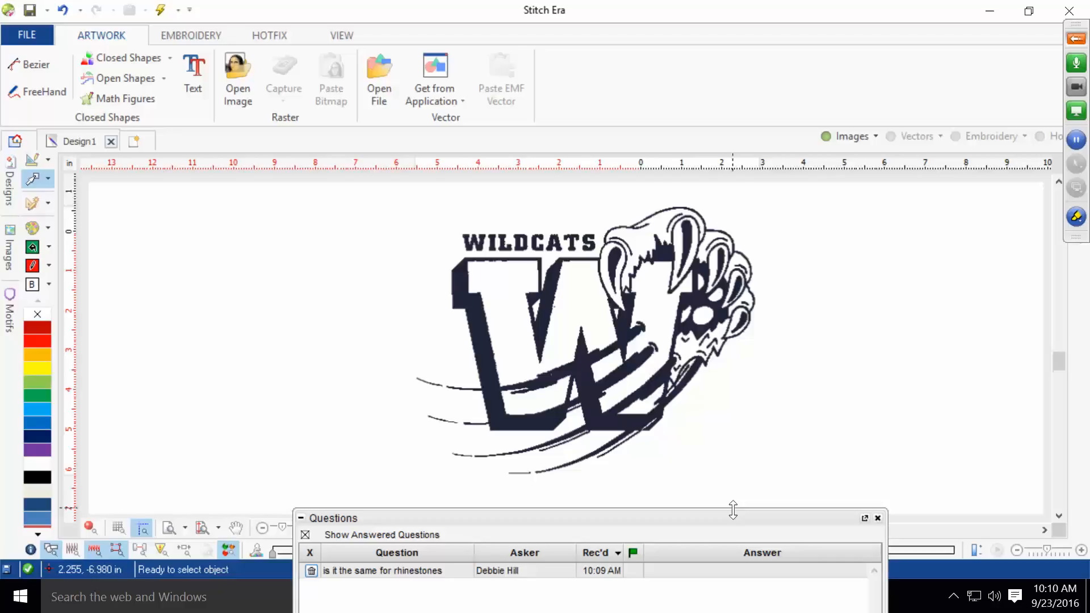
# - Set up a Uniform Fill hotfix area with the 3.0 mm HS 219 palette bead and the Auto Complete digitizing method
pyautogui.click(266, 35)
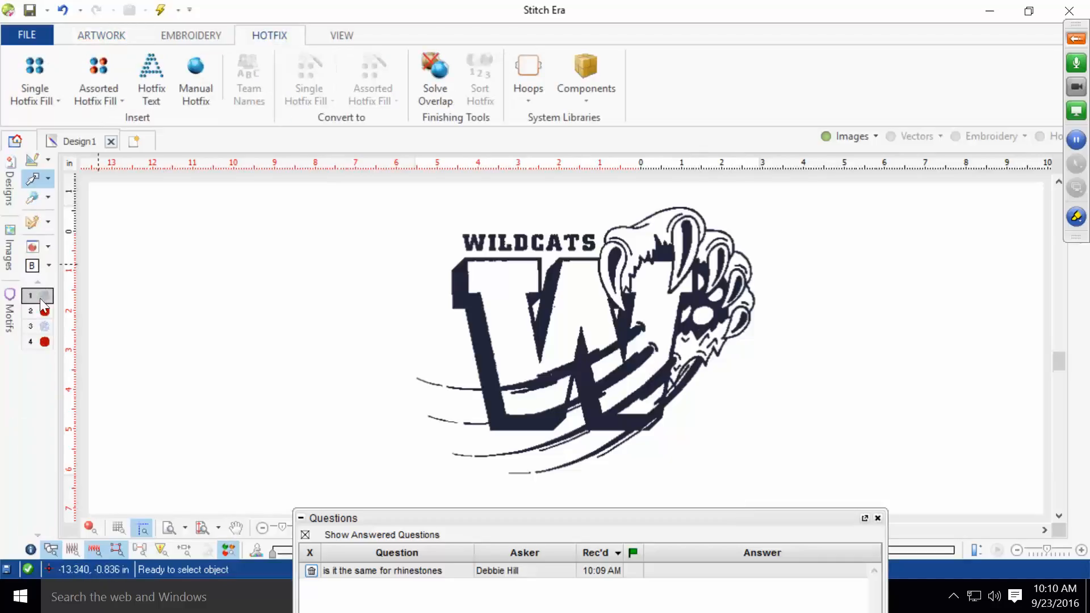
pyautogui.moveTo(44, 336)
pyautogui.click(307, 574)
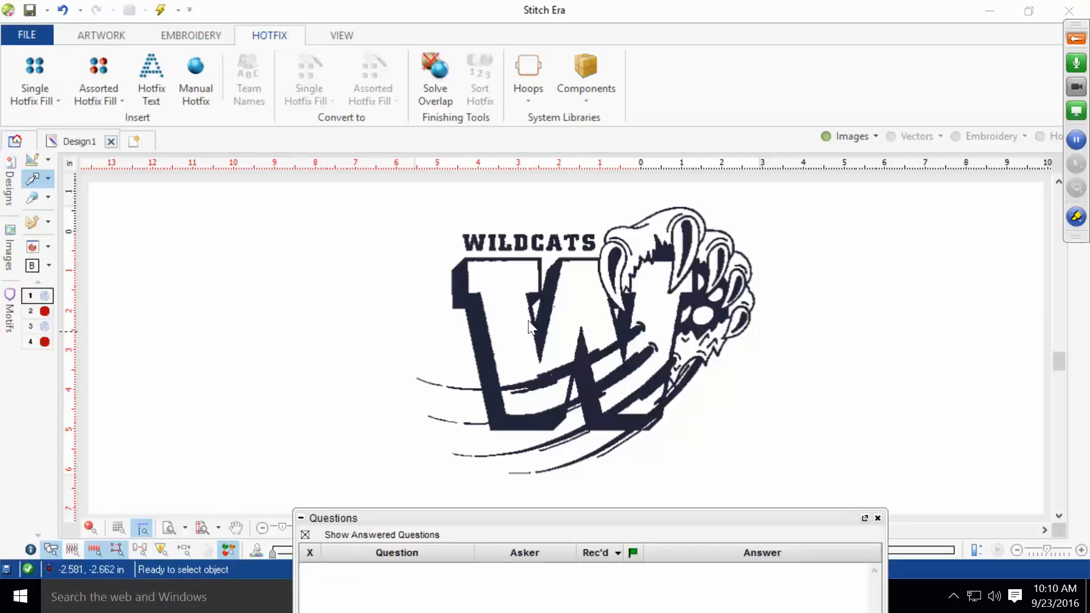
pyautogui.click(50, 328)
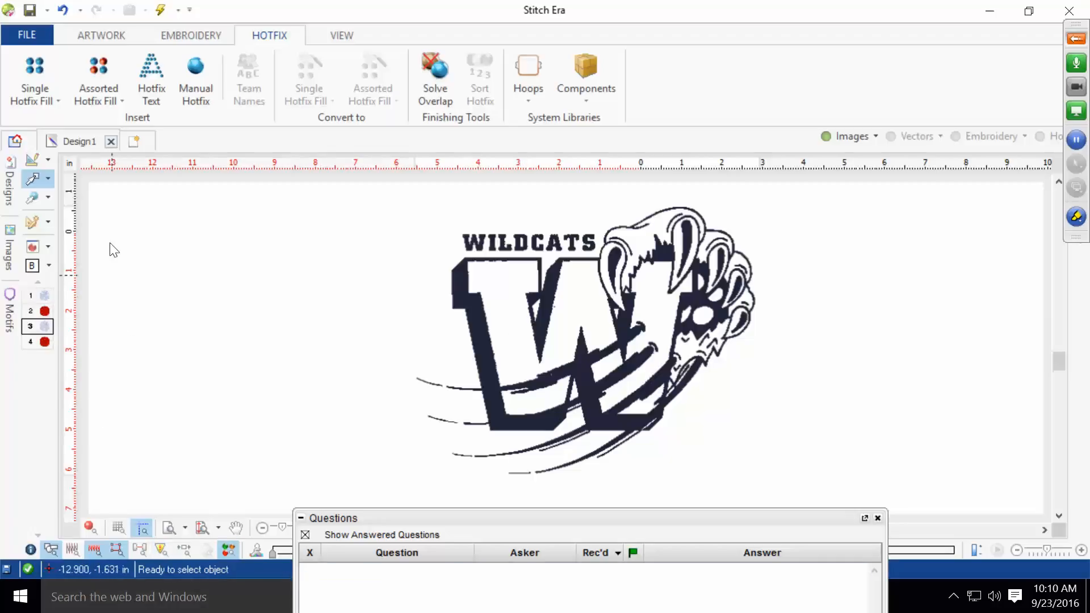
pyautogui.click(50, 58)
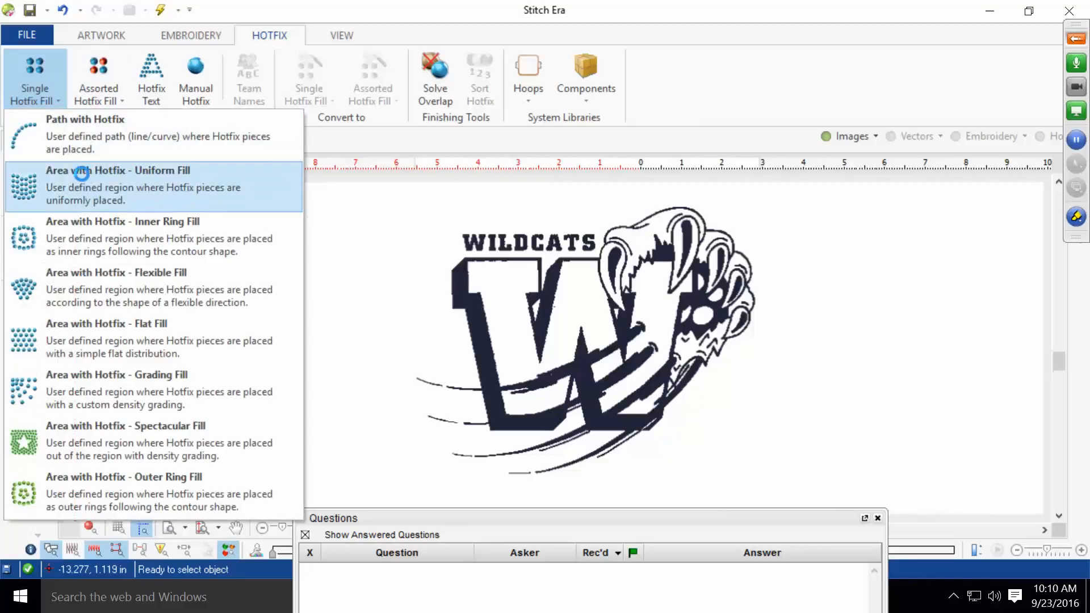
pyautogui.click(45, 177)
pyautogui.click(38, 69)
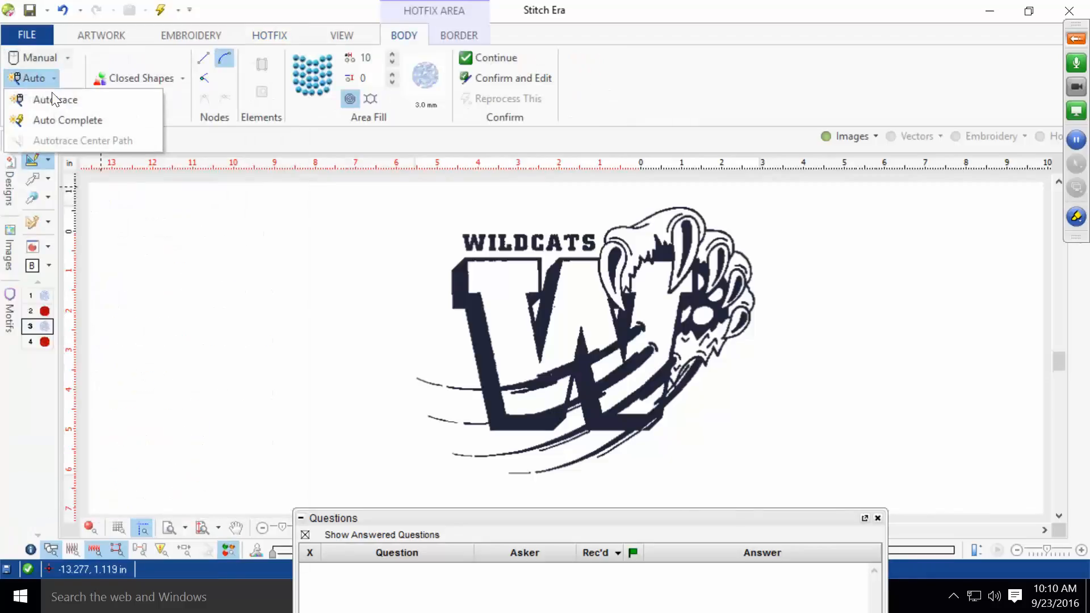
pyautogui.click(69, 117)
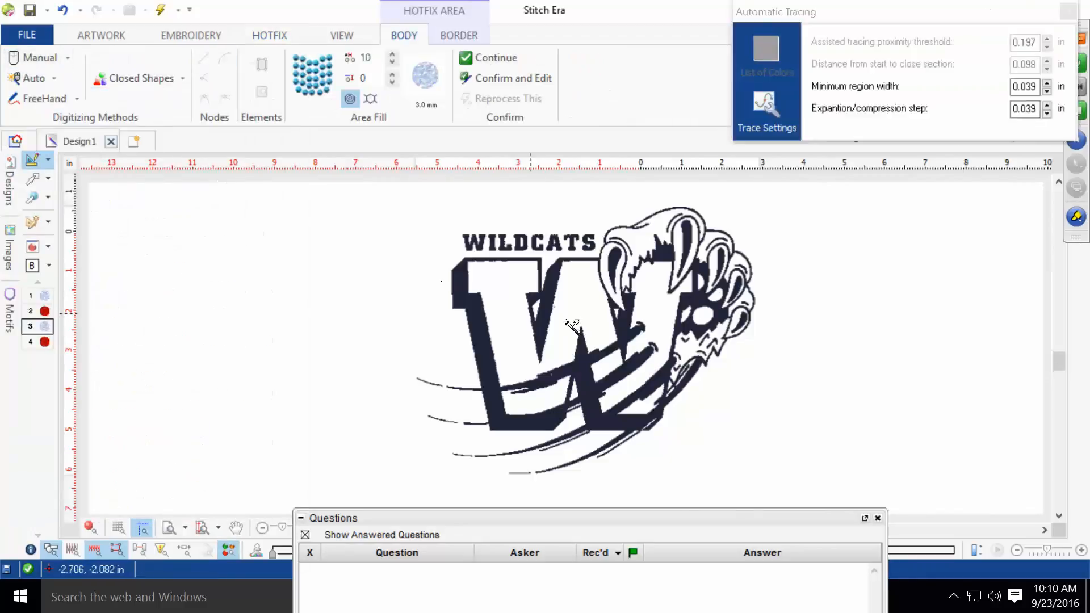
# - Fill the large white parts of the W and the sections cut off by the claw marks with the 3.0 mm spangles
pyautogui.click(503, 294)
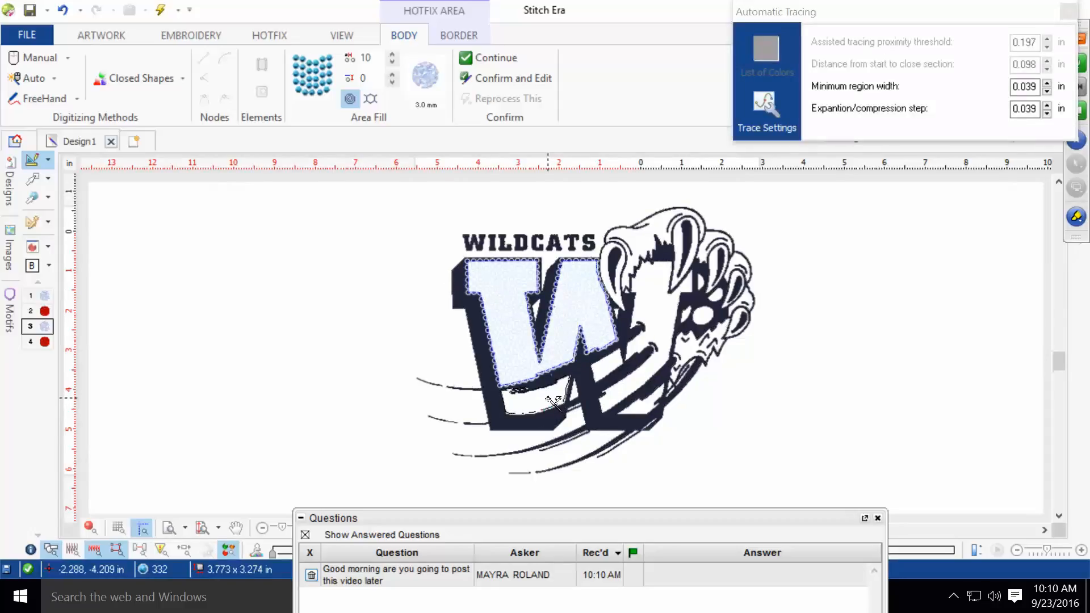
pyautogui.click(548, 400)
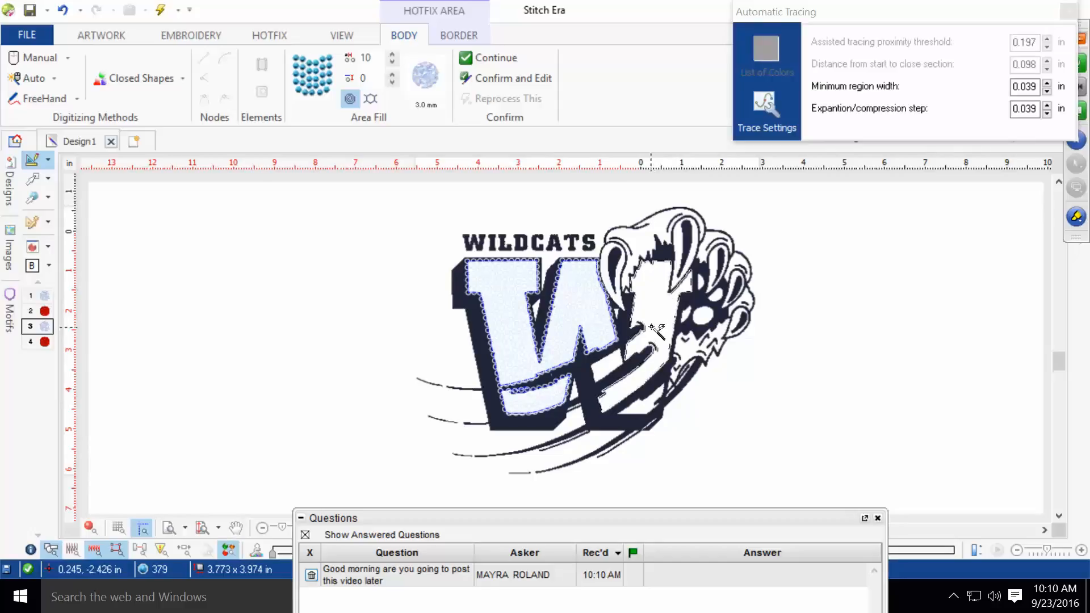
pyautogui.click(652, 363)
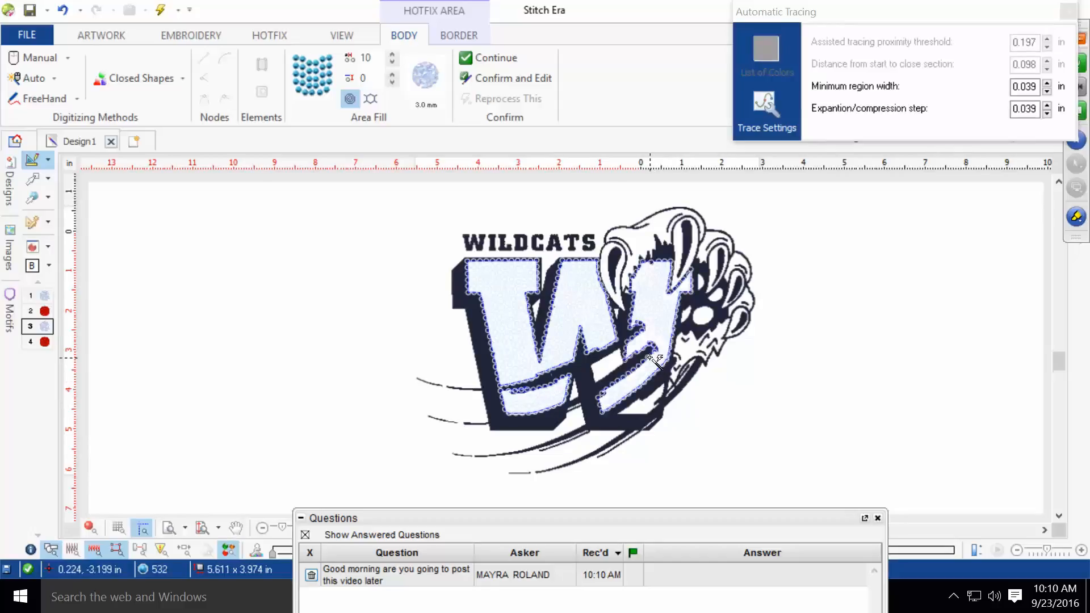
pyautogui.click(653, 408)
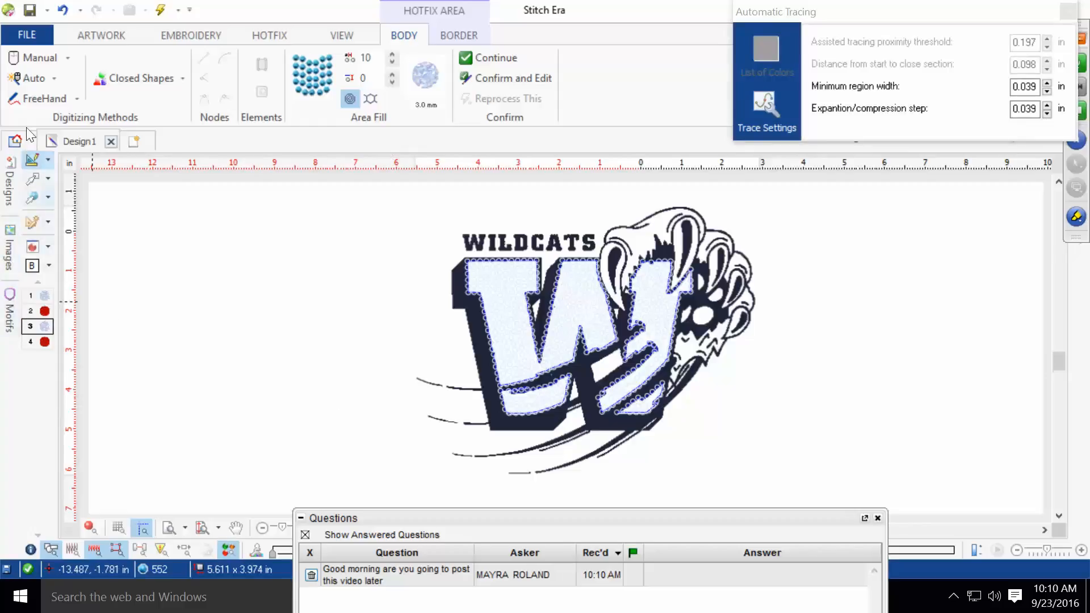
pyautogui.click(32, 179)
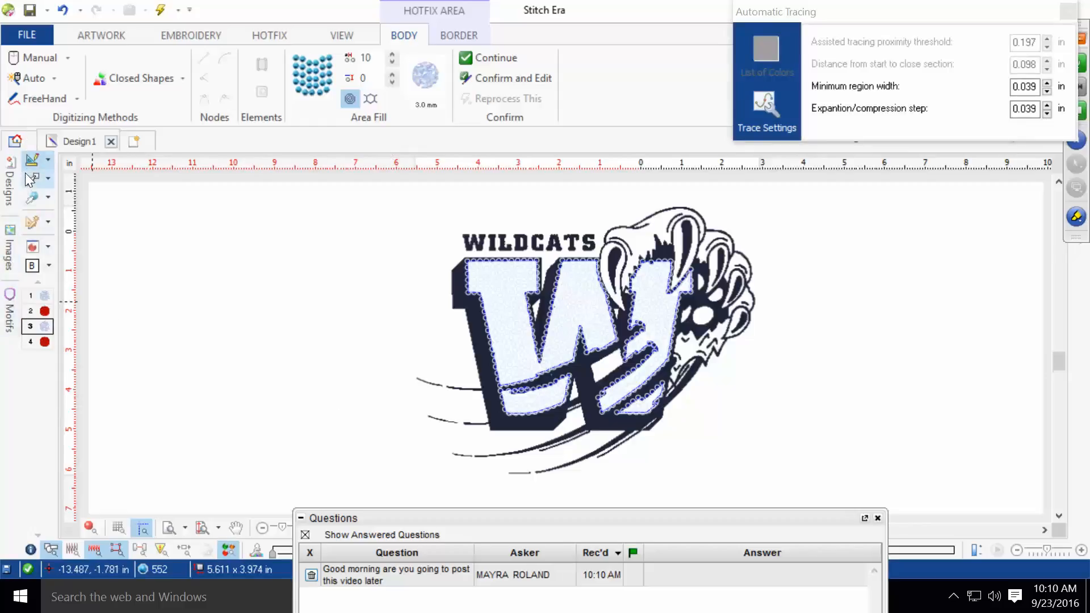
pyautogui.click(203, 265)
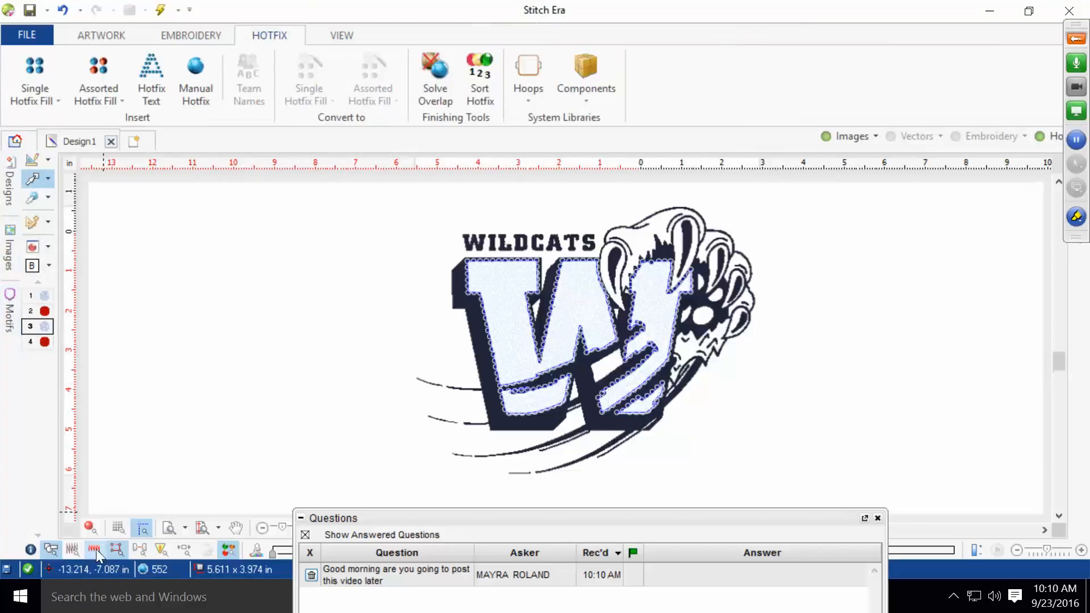
# - Turn on the 3D display and fill the remaining white patch between the claw marks in the W with uniform 3.0 mm HS 219 spangles
pyautogui.click(89, 528)
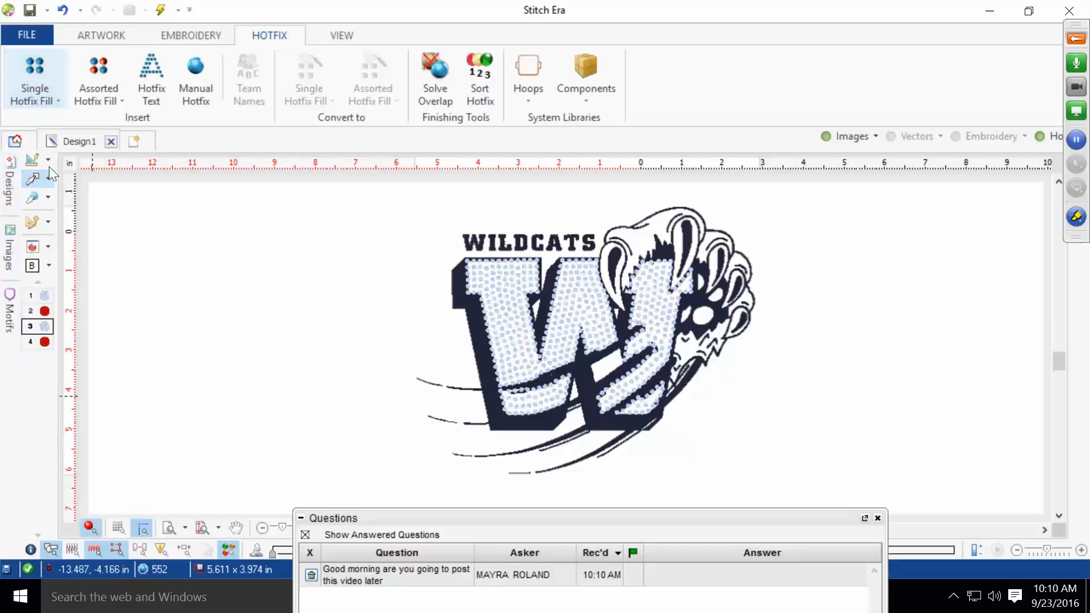
pyautogui.click(50, 97)
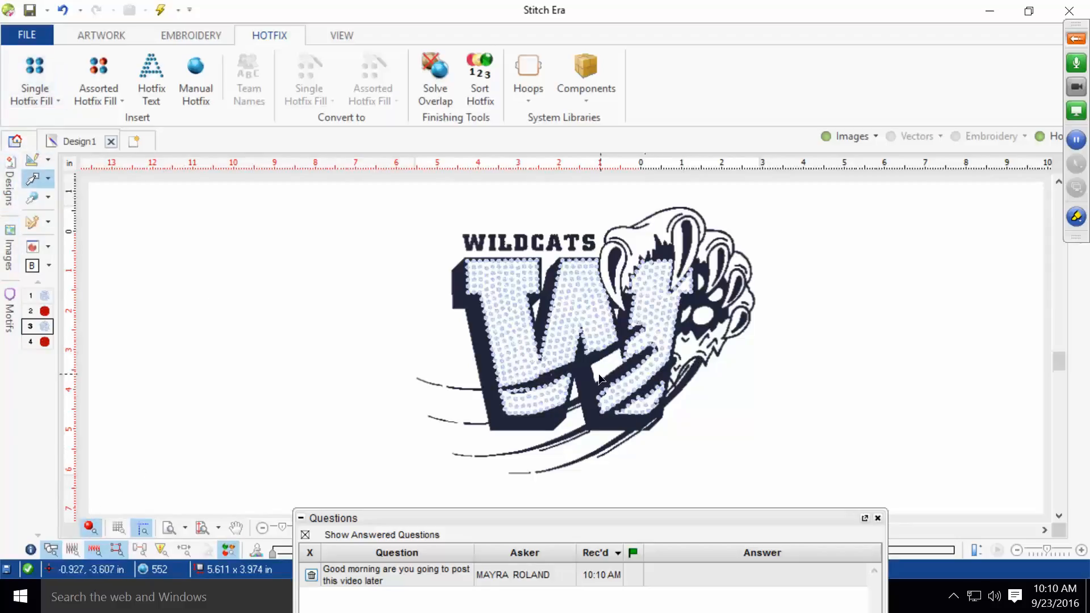
pyautogui.click(39, 101)
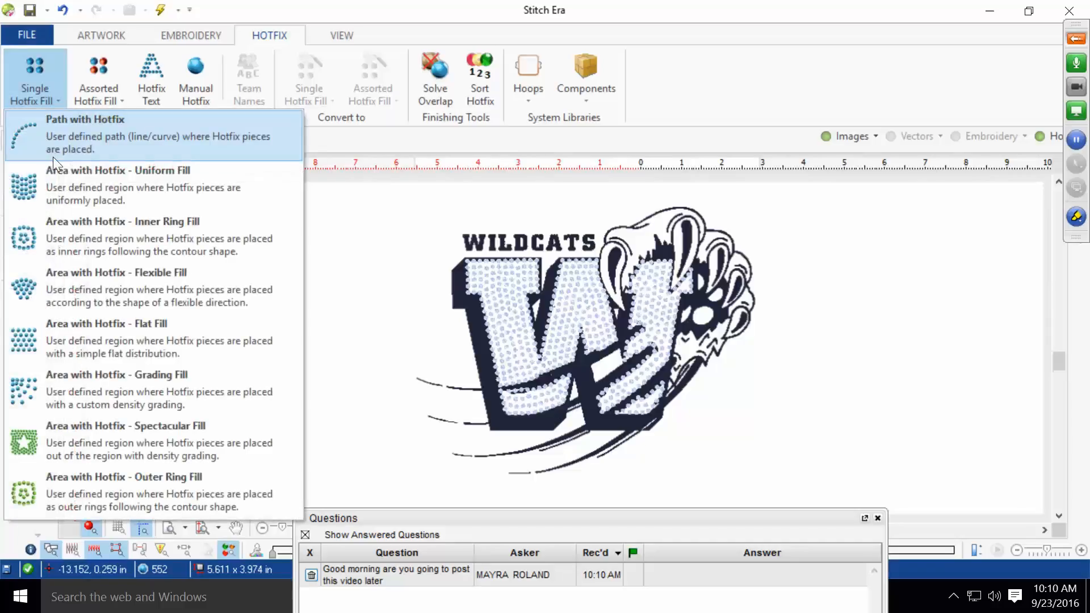
pyautogui.click(65, 189)
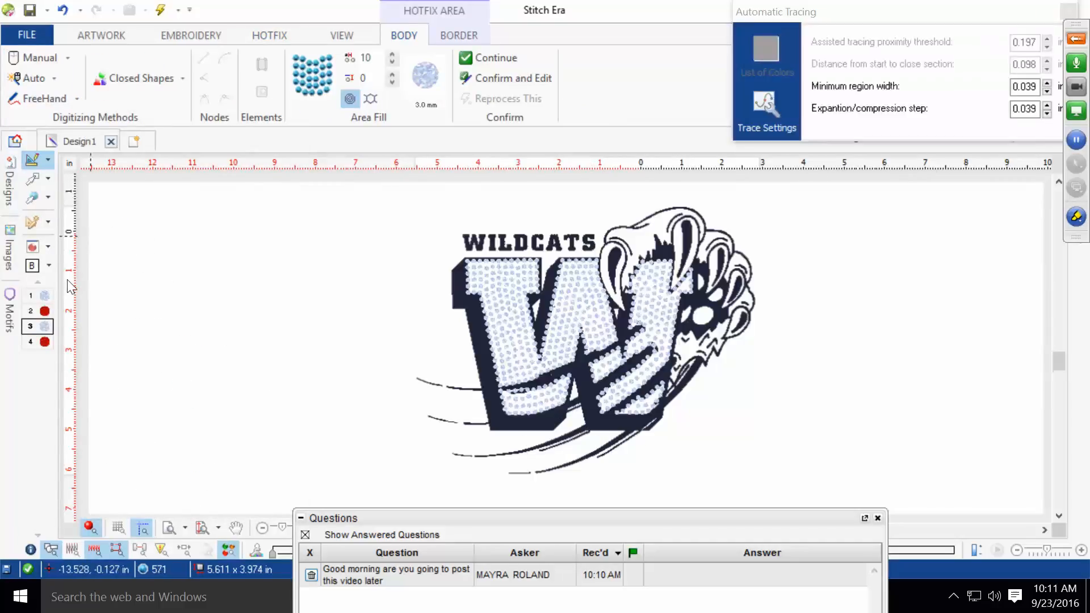
# - Fill the white fur, claw and pad regions of the paw with uniform 2.0 mm spangles
pyautogui.click(46, 296)
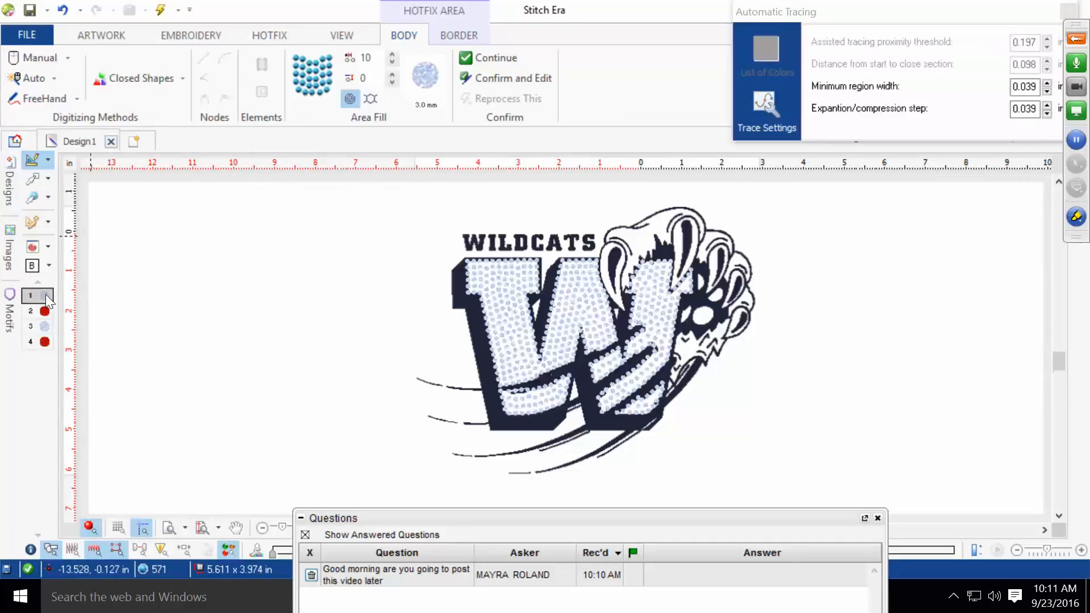
pyautogui.click(648, 239)
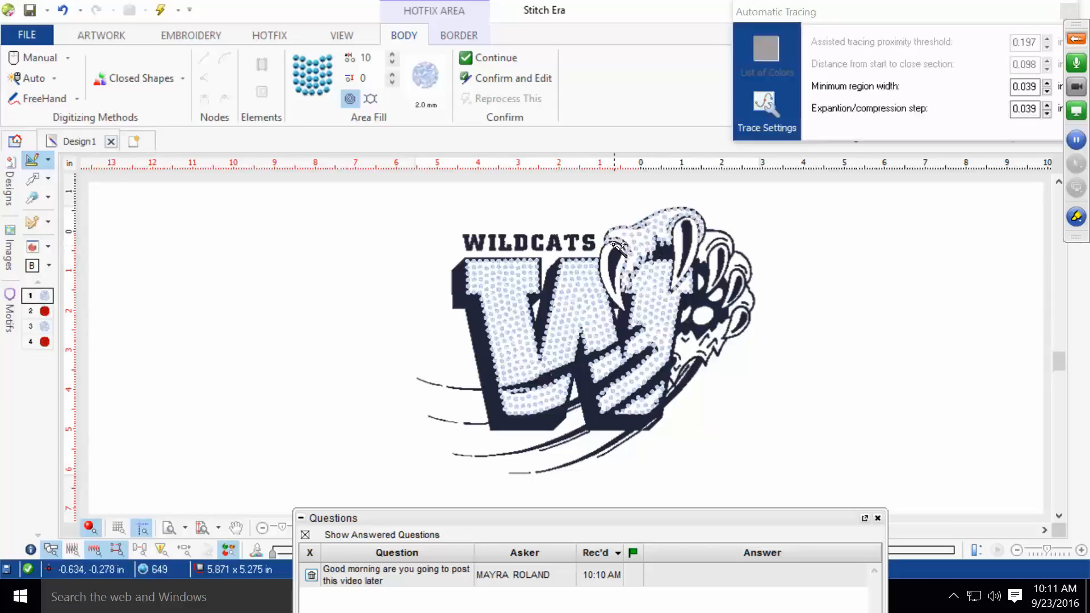
pyautogui.click(608, 262)
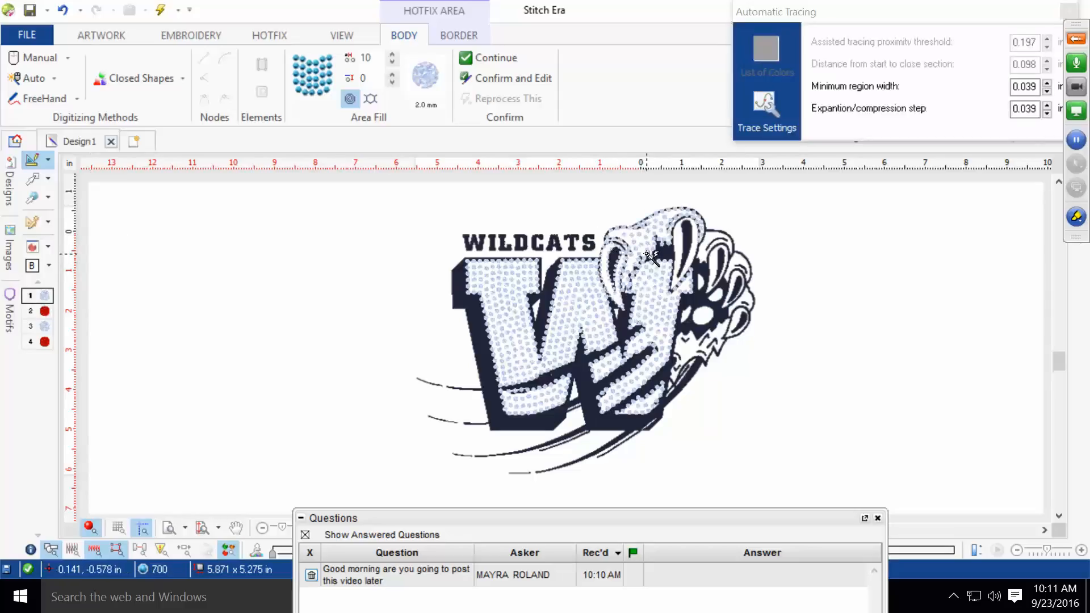
pyautogui.click(718, 243)
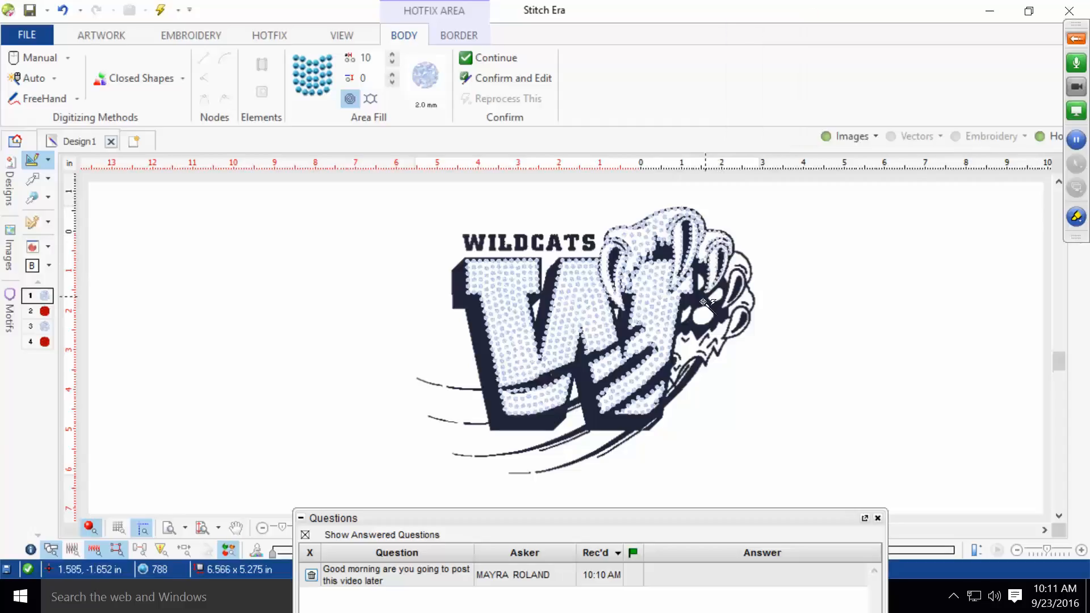
pyautogui.click(704, 325)
pyautogui.click(691, 348)
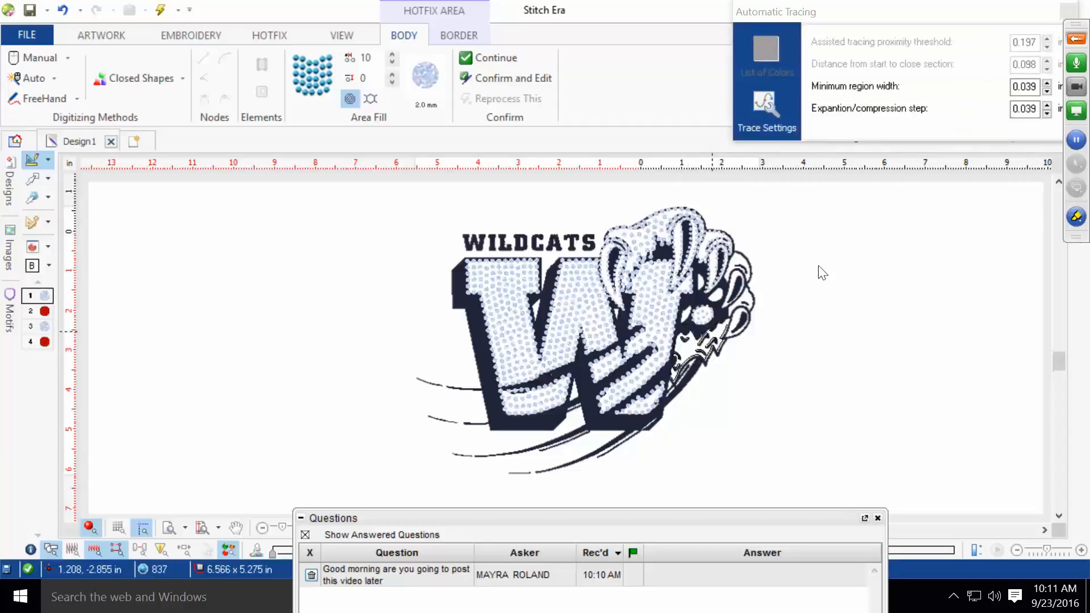
pyautogui.click(749, 294)
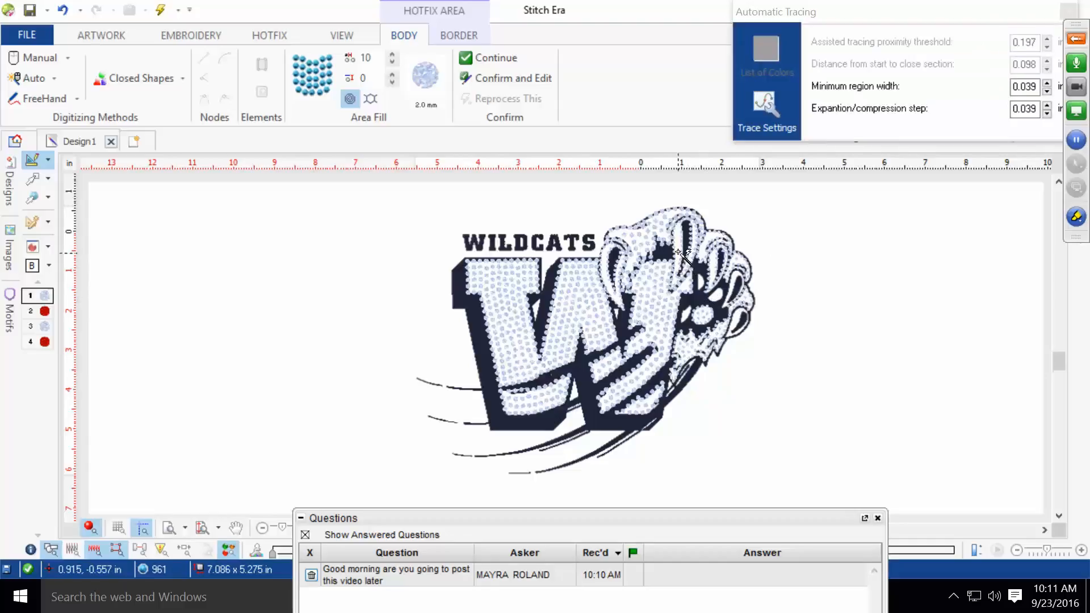
# - Select the 2.0 mm fills around the paw's claws and lower fur together and set their initial layout to Hexagon
pyautogui.click(25, 175)
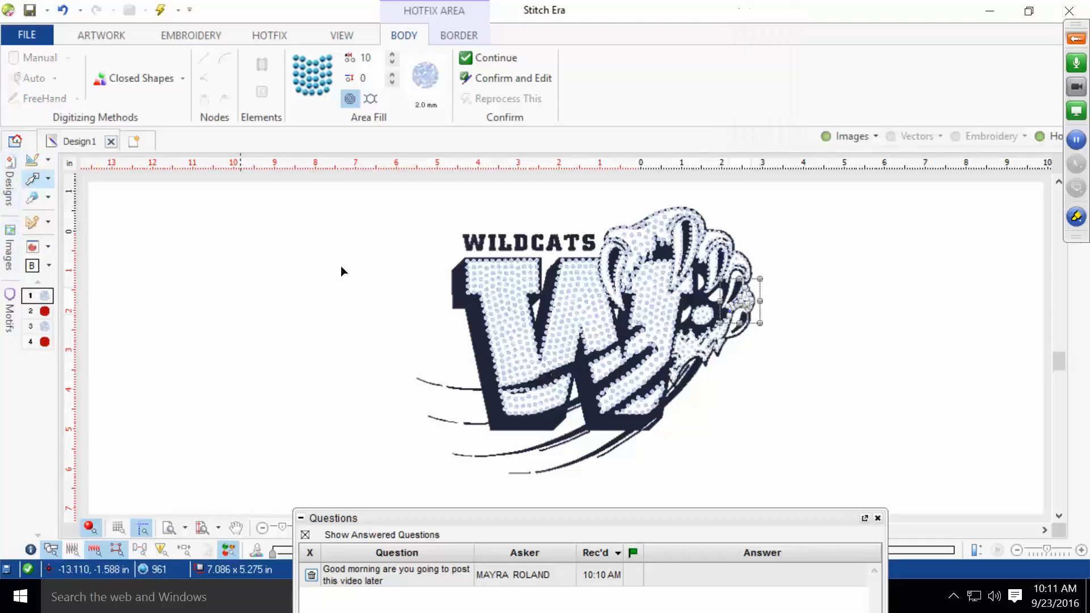
pyautogui.click(726, 251)
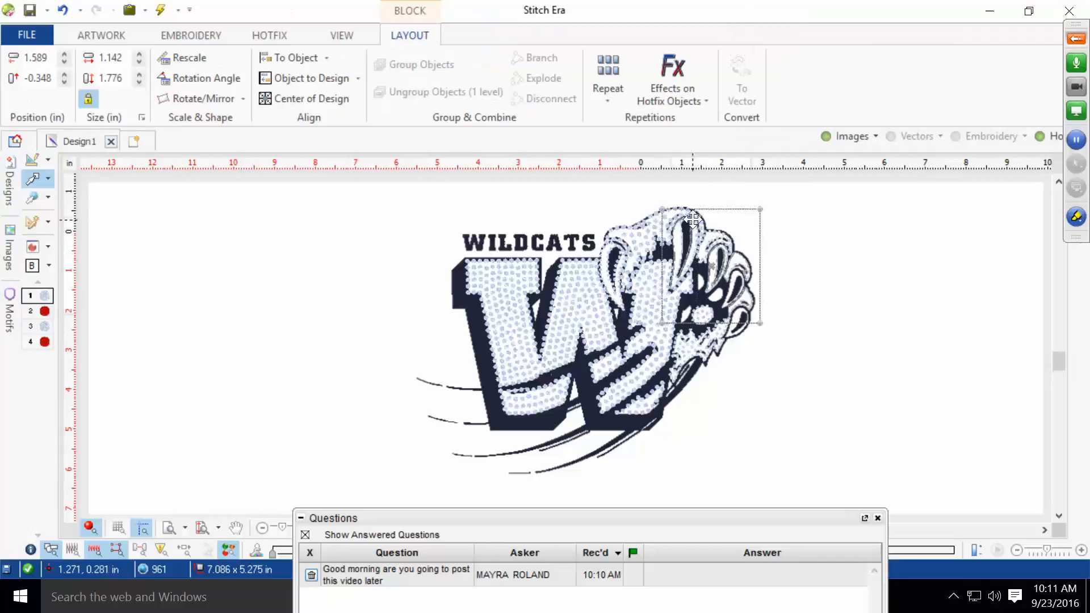
pyautogui.click(628, 224)
pyautogui.click(610, 275)
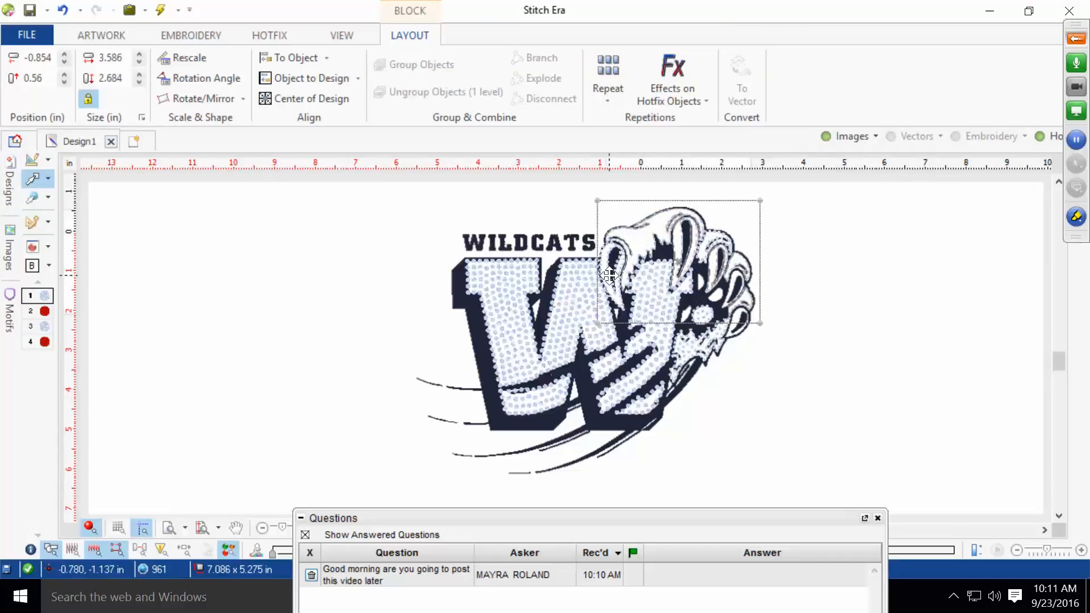
pyautogui.click(703, 348)
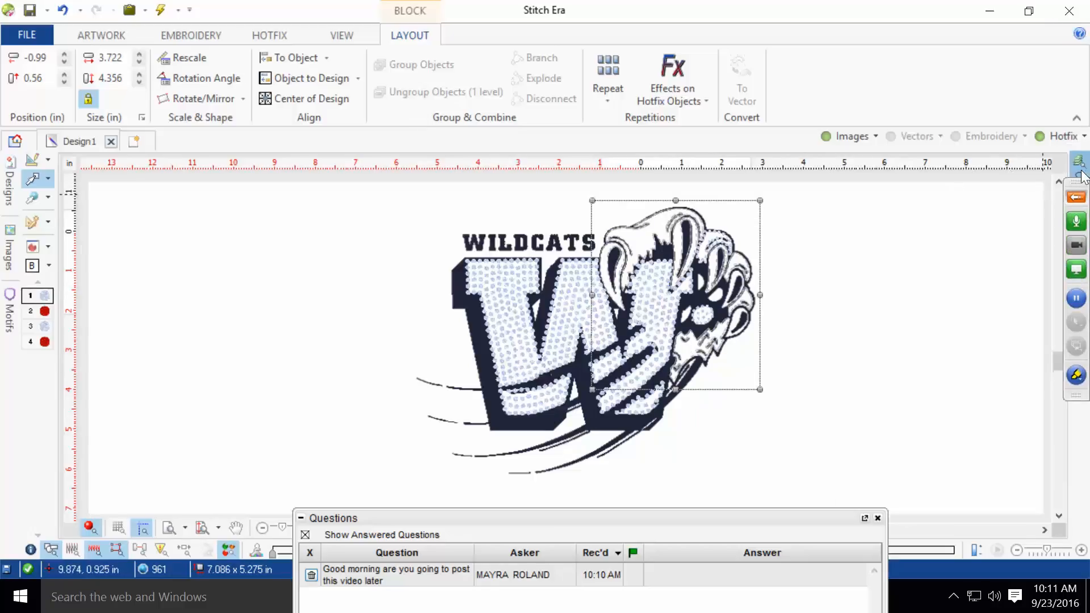
pyautogui.click(1080, 169)
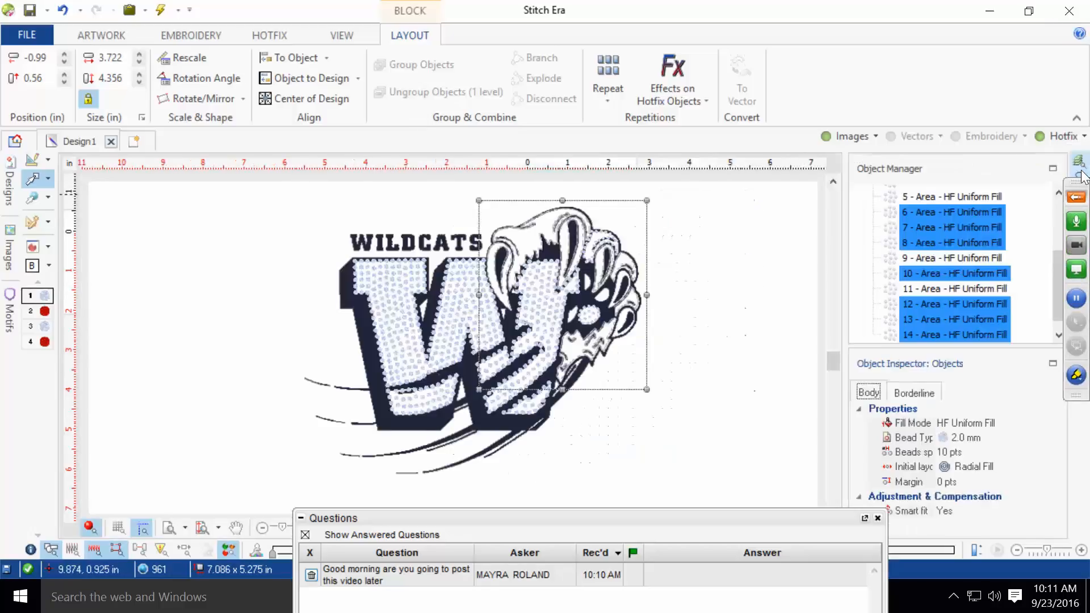
pyautogui.click(965, 467)
pyautogui.click(971, 497)
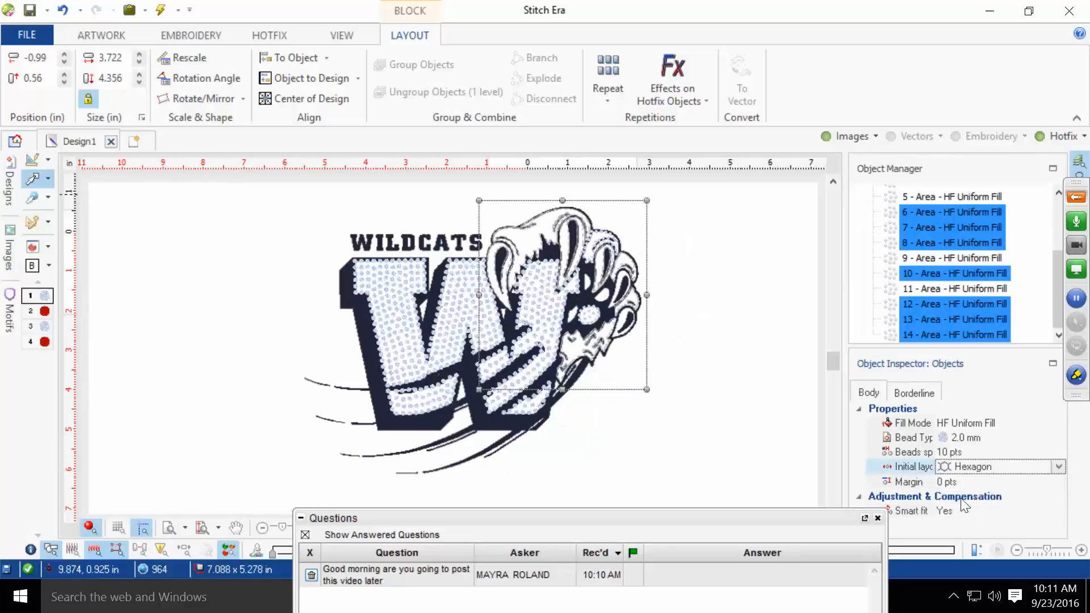
pyautogui.click(712, 359)
pyautogui.scroll(3, 562, 236)
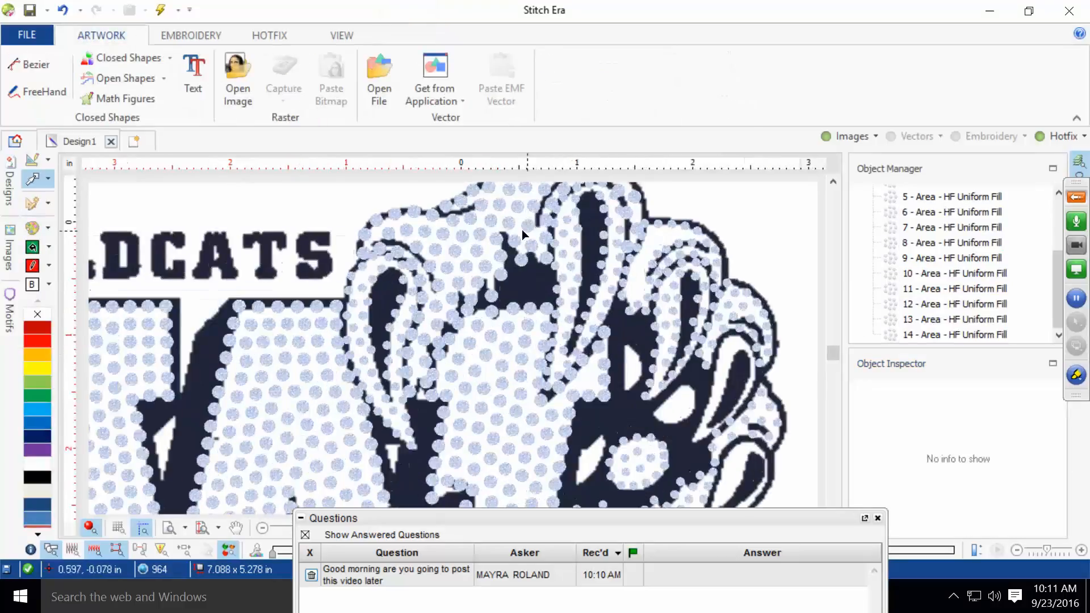
pyautogui.scroll(-2, 627, 263)
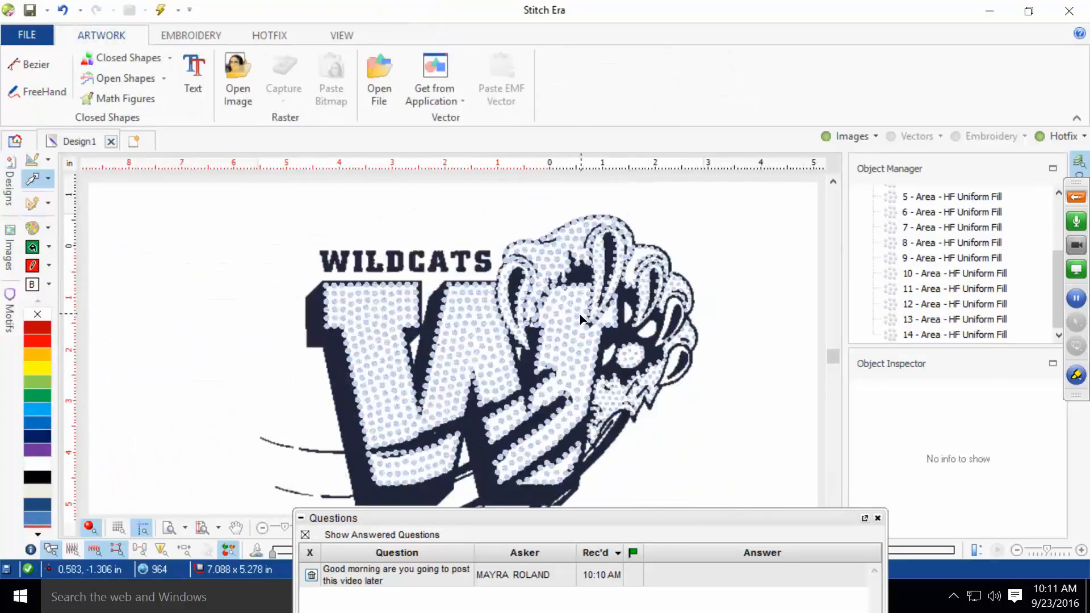
pyautogui.scroll(-1, 581, 314)
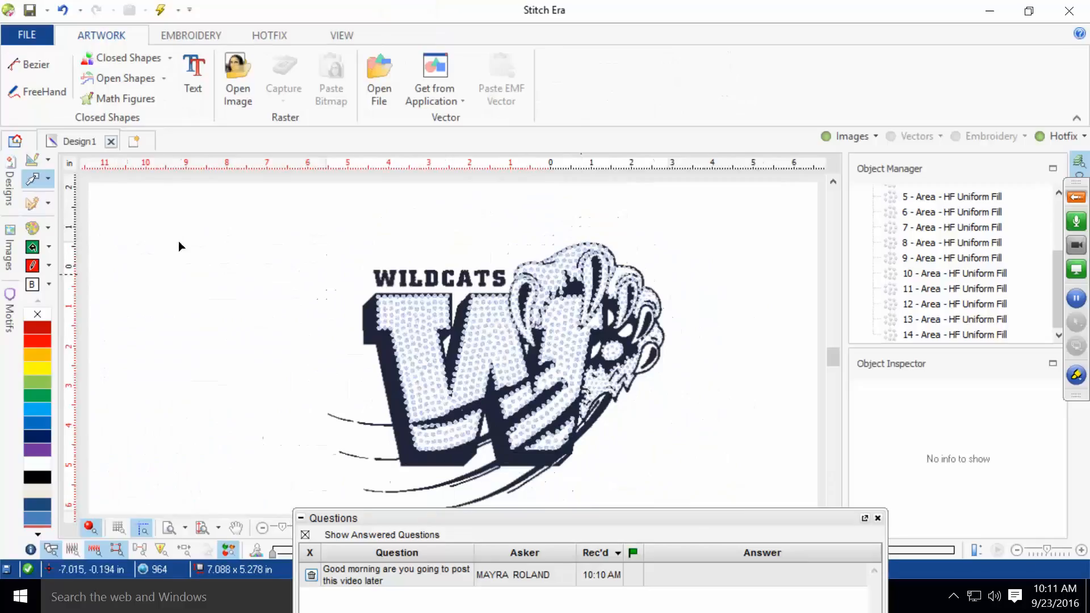
# - Fill the connected navy outline of the W and paw with red 3.0 mm spangles using the hotfix Uniform Fill
pyautogui.click(259, 32)
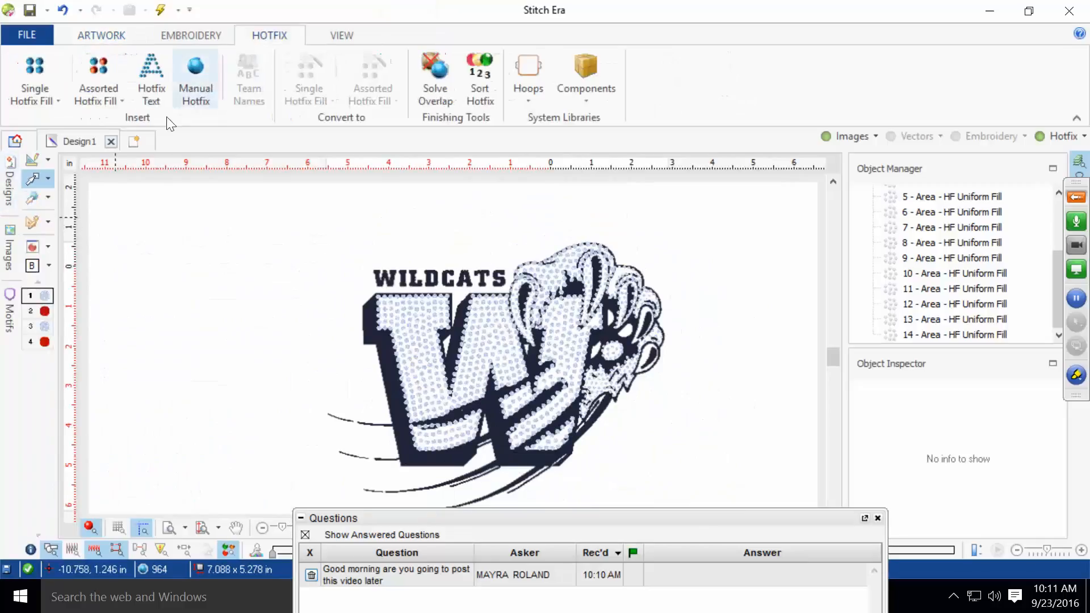
pyautogui.click(50, 341)
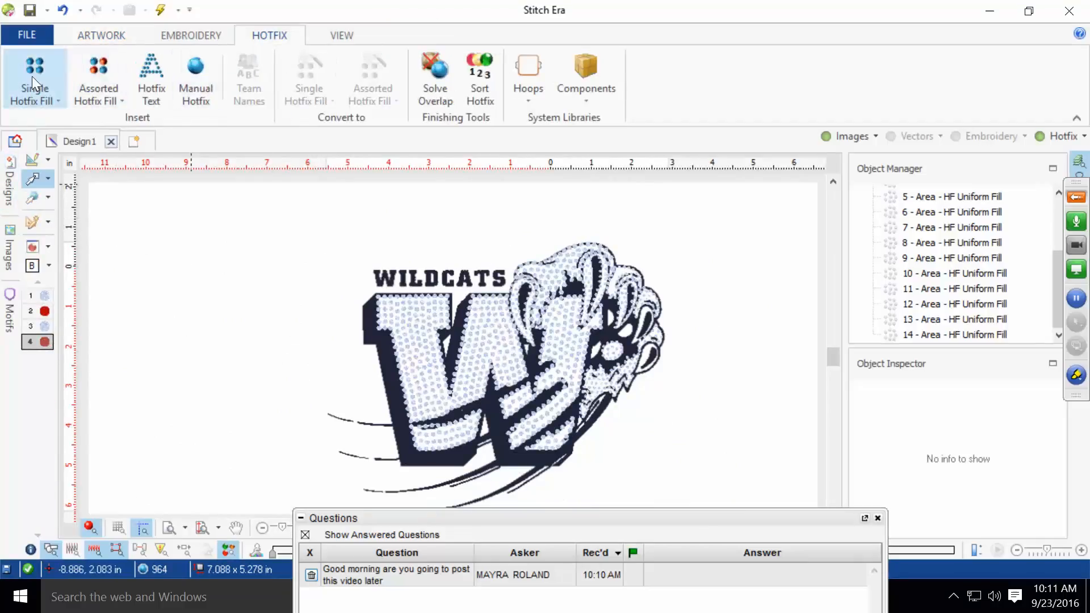
pyautogui.click(34, 94)
pyautogui.click(66, 170)
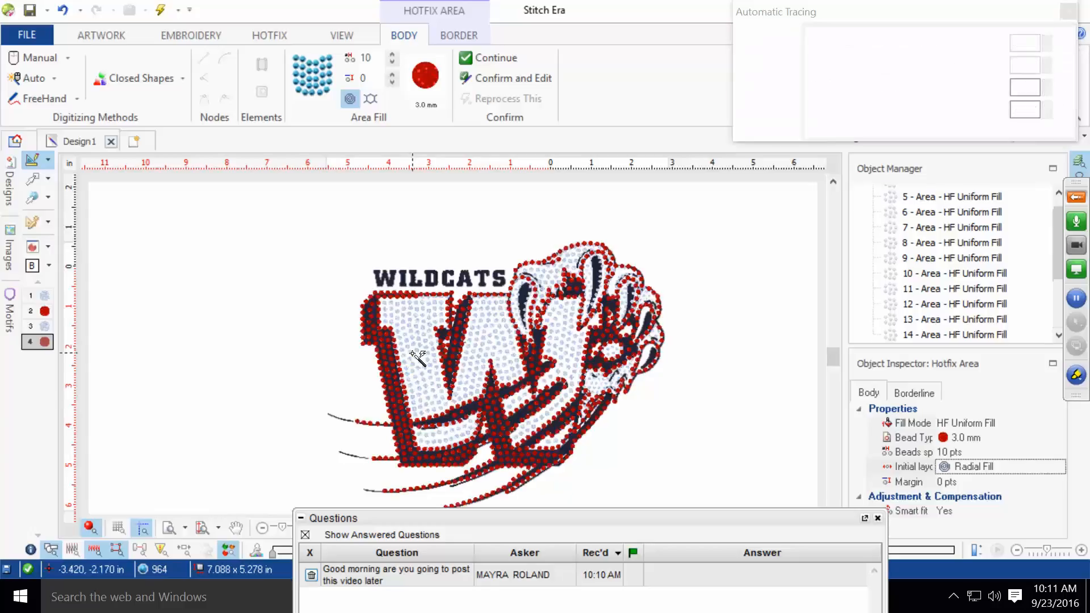
pyautogui.click(32, 179)
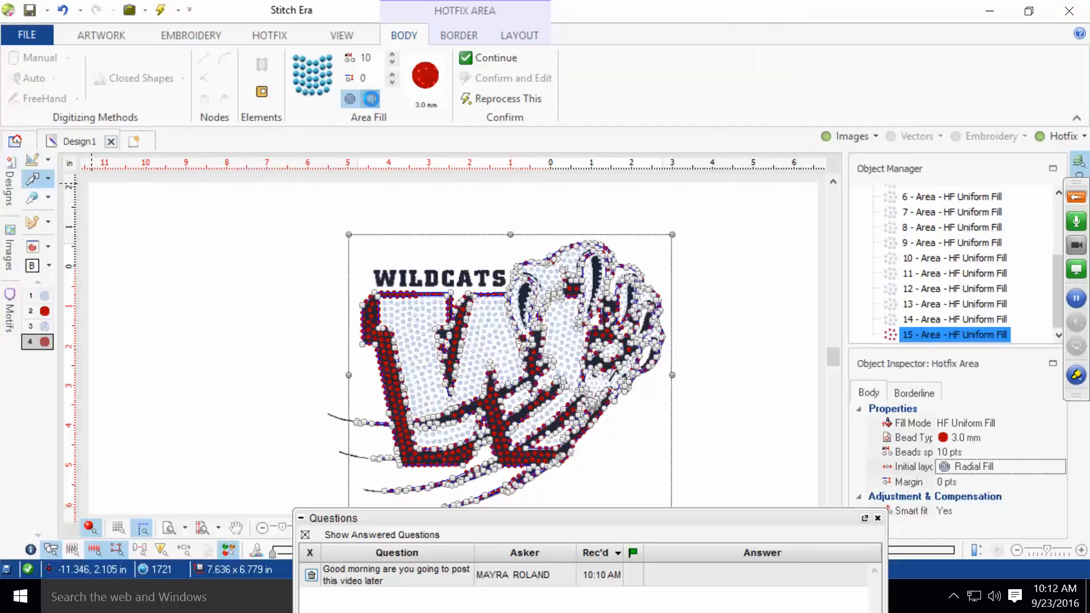
# - Set the red outline fill to the Hexagon layout with a bead spacing of 5 pts
pyautogui.click(371, 98)
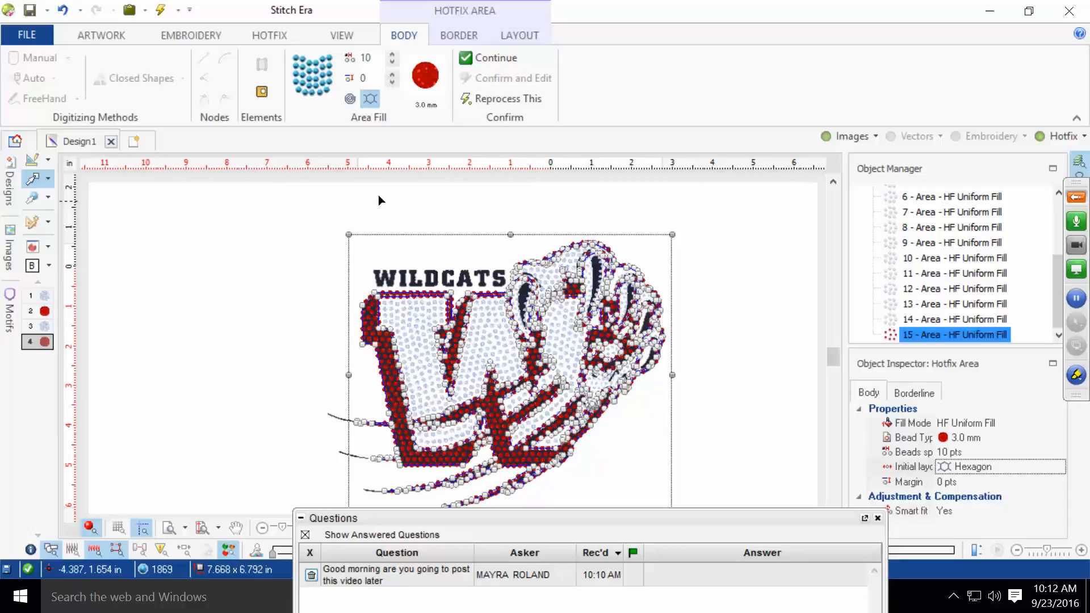
pyautogui.click(365, 61)
pyautogui.write('5')
pyautogui.press('Return')
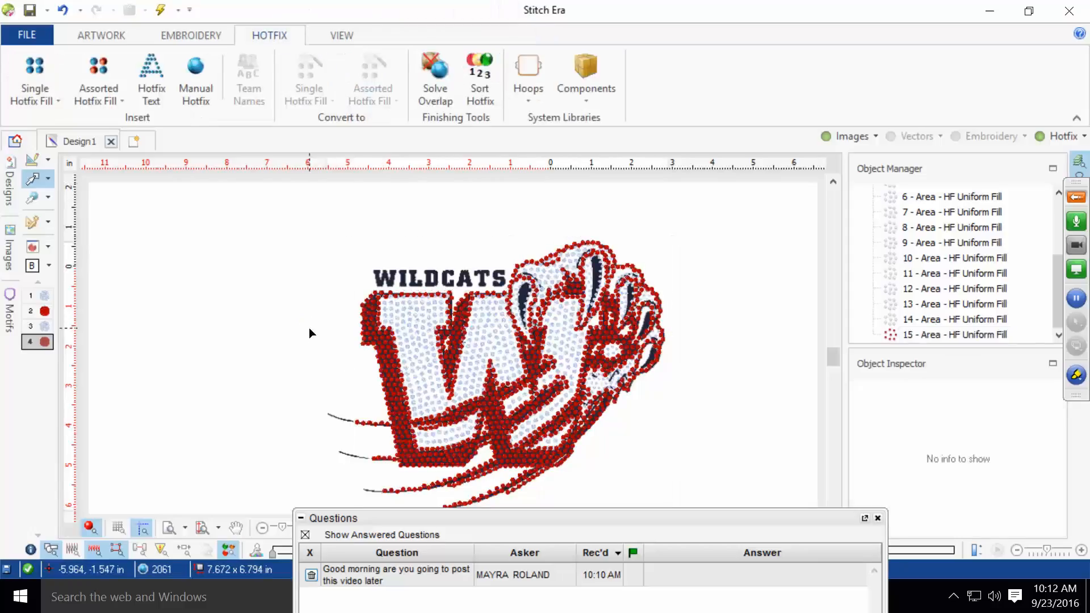
# - Remove the listed question from the Questions window
pyautogui.click(311, 573)
pyautogui.click(310, 575)
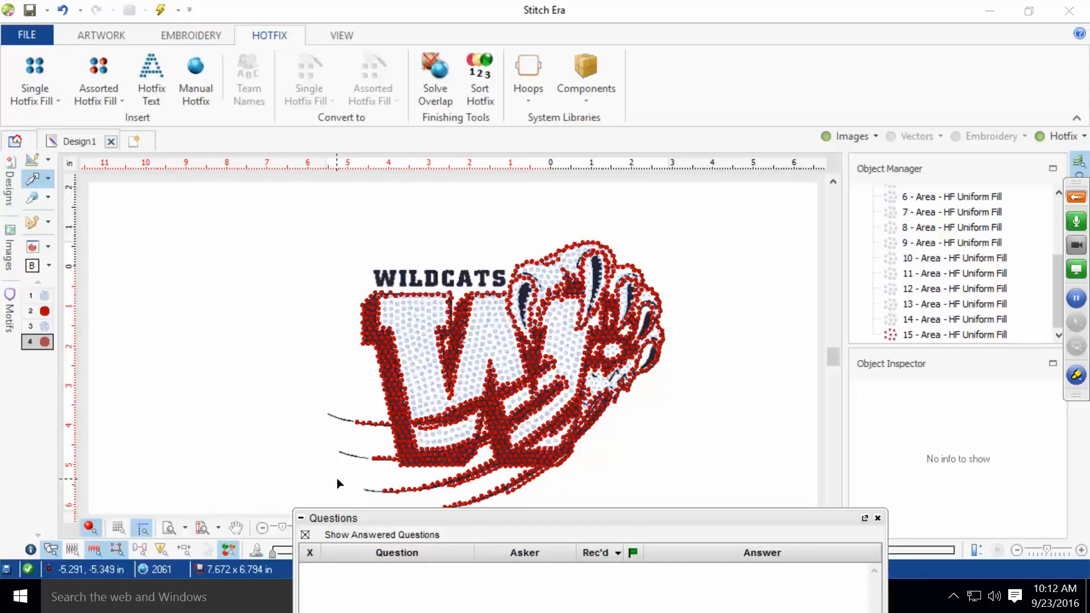
# - Delete the red 3.0 mm spangle fill from the navy outline
pyautogui.click(387, 390)
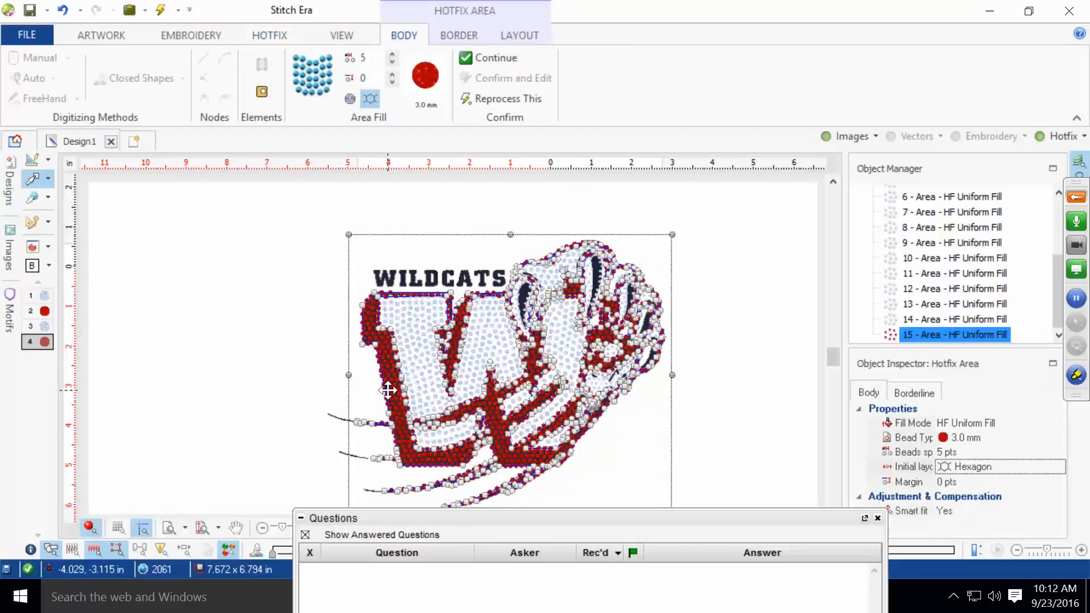
pyautogui.click(339, 332)
# - Set the large white W area's fill to a bead spacing of 8 pts and a margin of 12 pts
pyautogui.scroll(3, 339, 331)
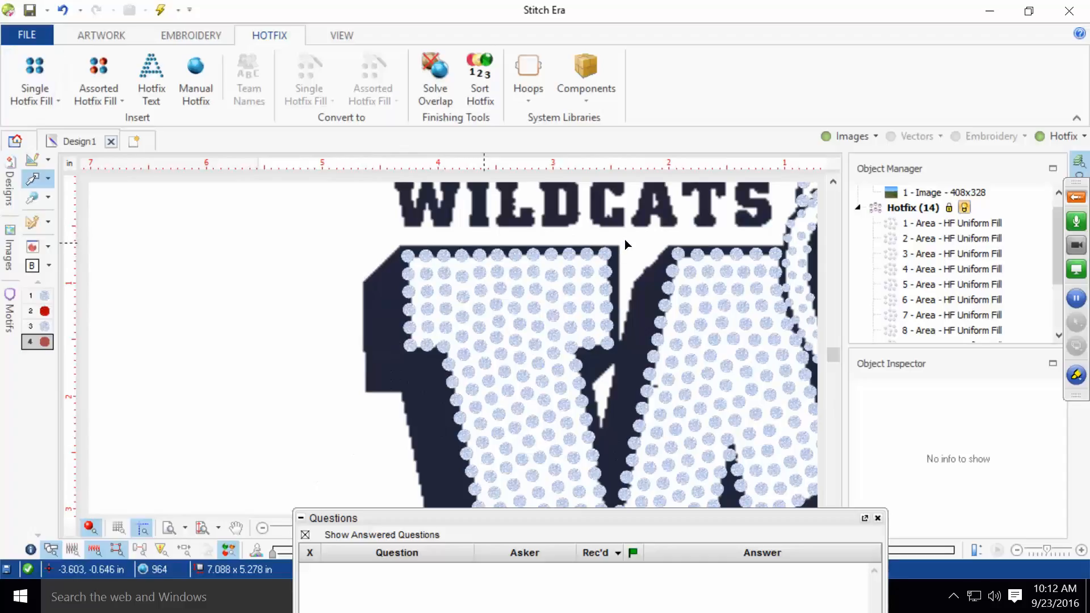
pyautogui.click(533, 273)
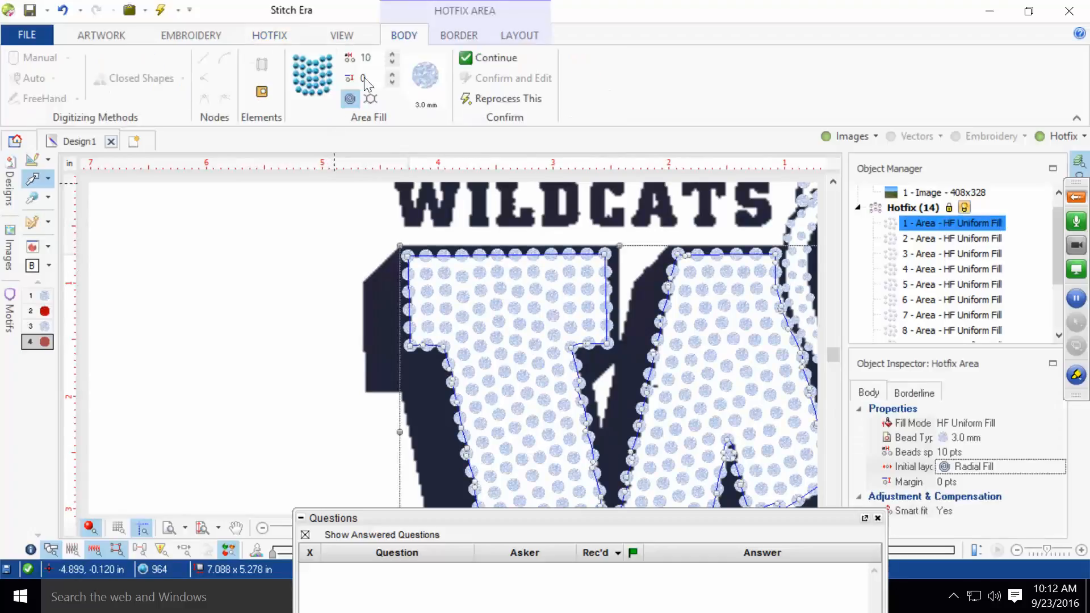
pyautogui.doubleClick(375, 58)
pyautogui.write('8')
pyautogui.press('Return')
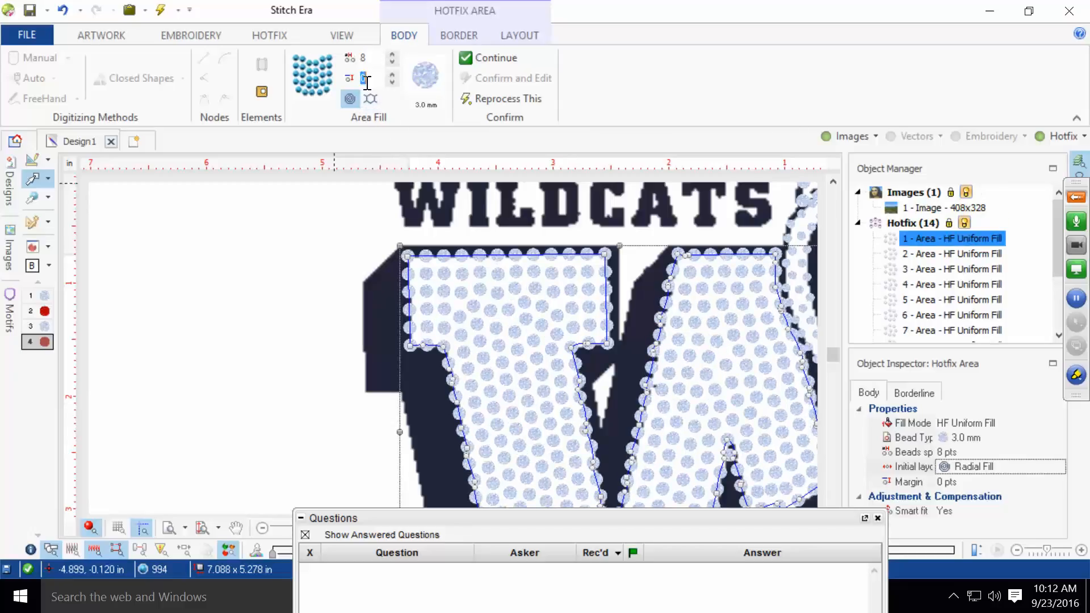
pyautogui.write('12')
pyautogui.press('Return')
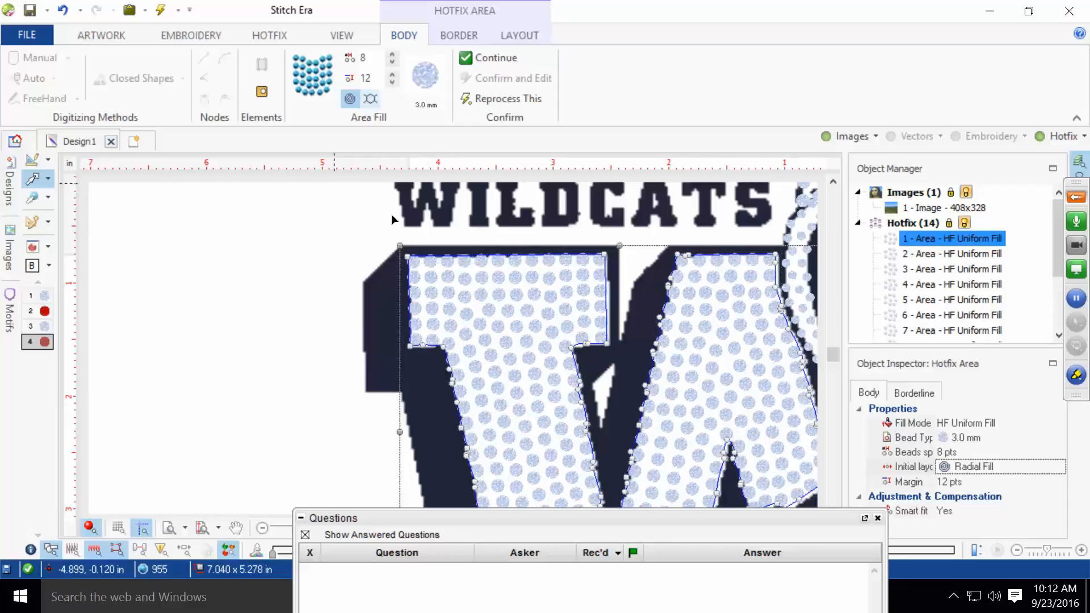
pyautogui.click(210, 333)
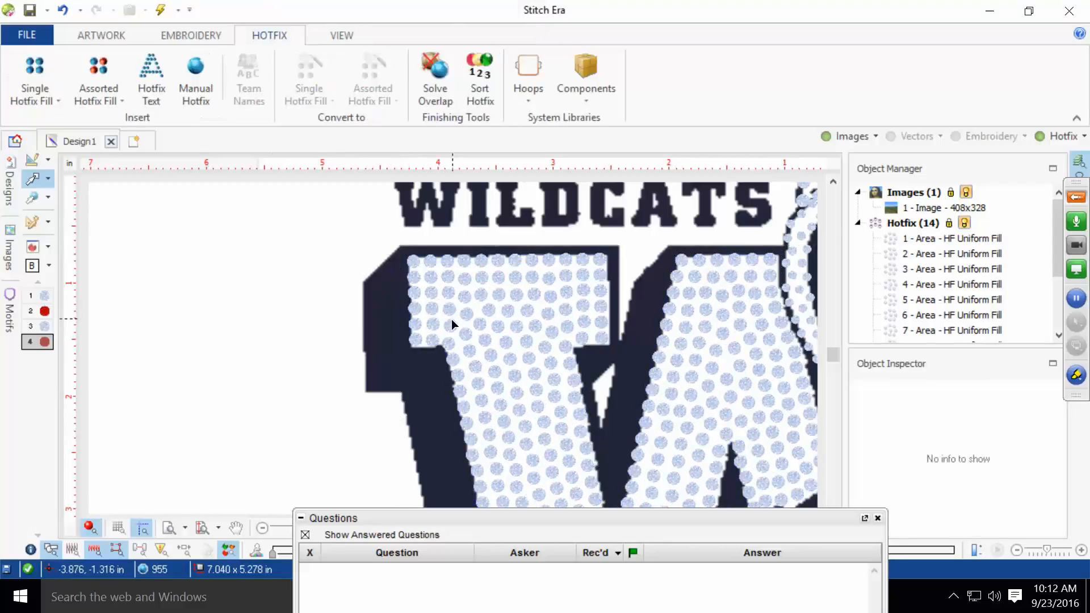
# - Set up a manually digitized Uniform Fill hotfix area with red 3.0 mm spangles and a 5 pts margin
pyautogui.click(36, 58)
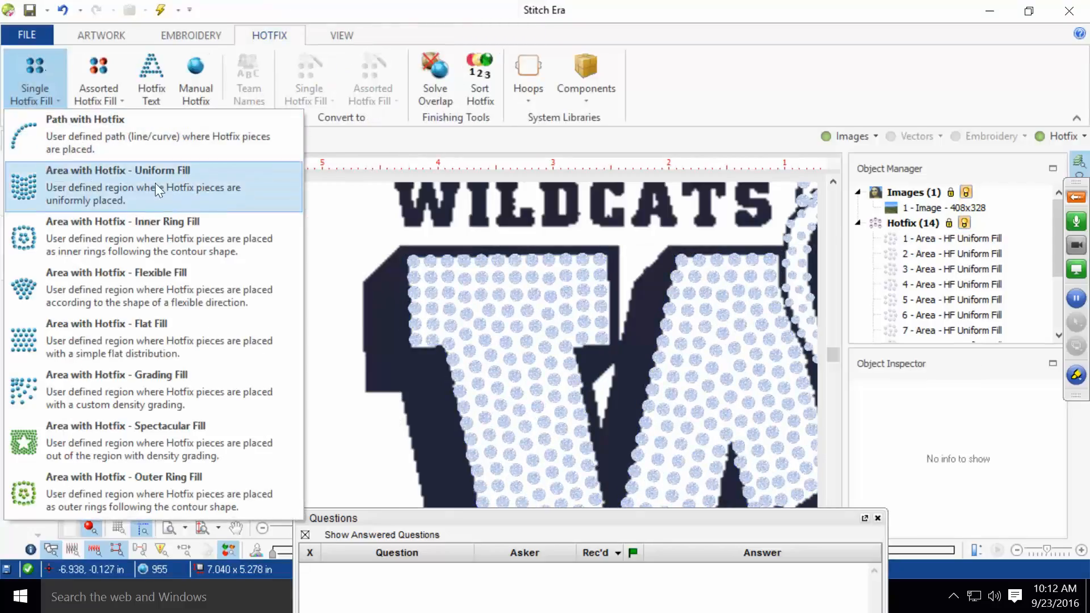
pyautogui.click(109, 174)
pyautogui.click(35, 57)
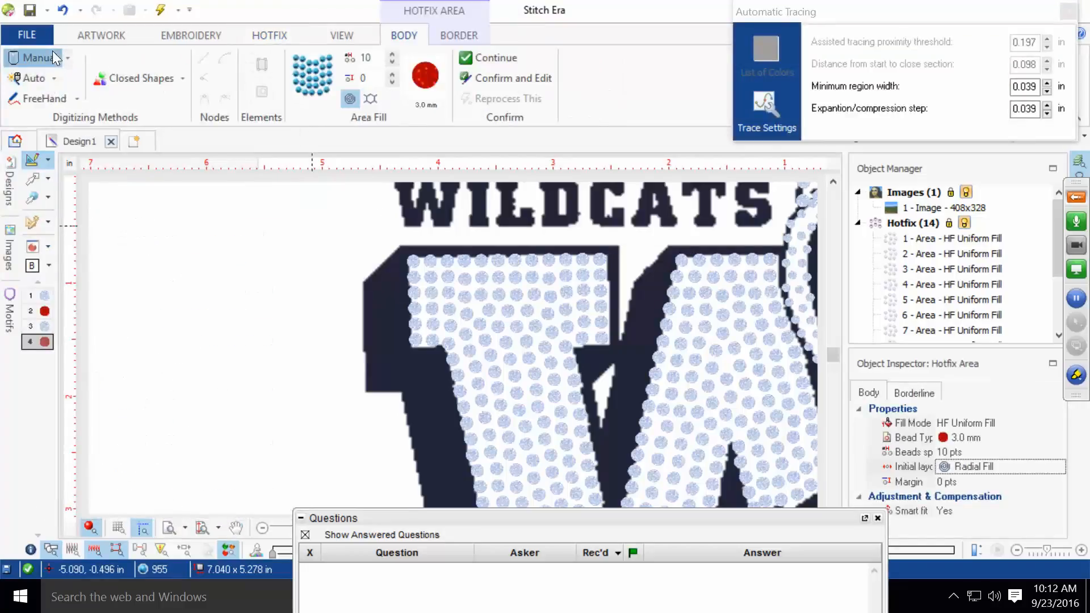
pyautogui.doubleClick(365, 59)
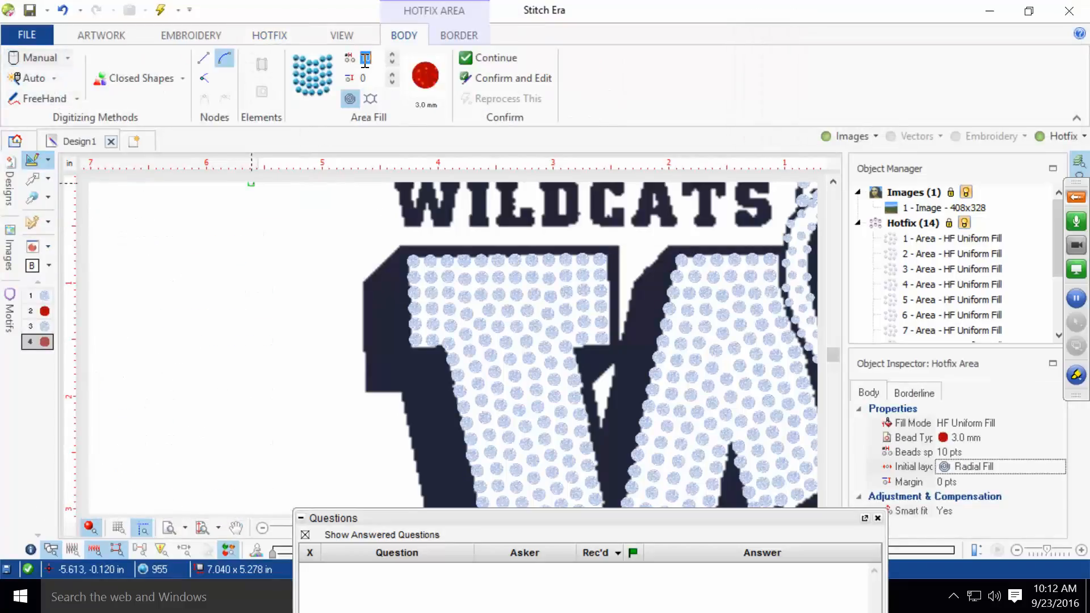
pyautogui.write('5')
pyautogui.press('Return')
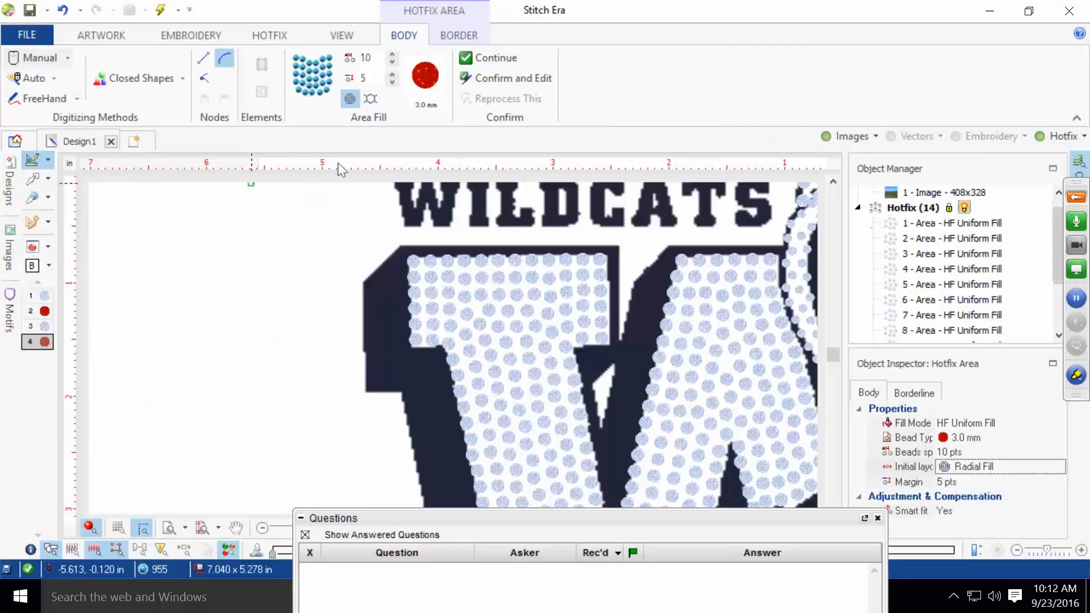
# - Start the red area's outline with straight nodes around the outer edge of the W's upper-left navy serif
pyautogui.click(364, 286)
pyautogui.click(401, 244)
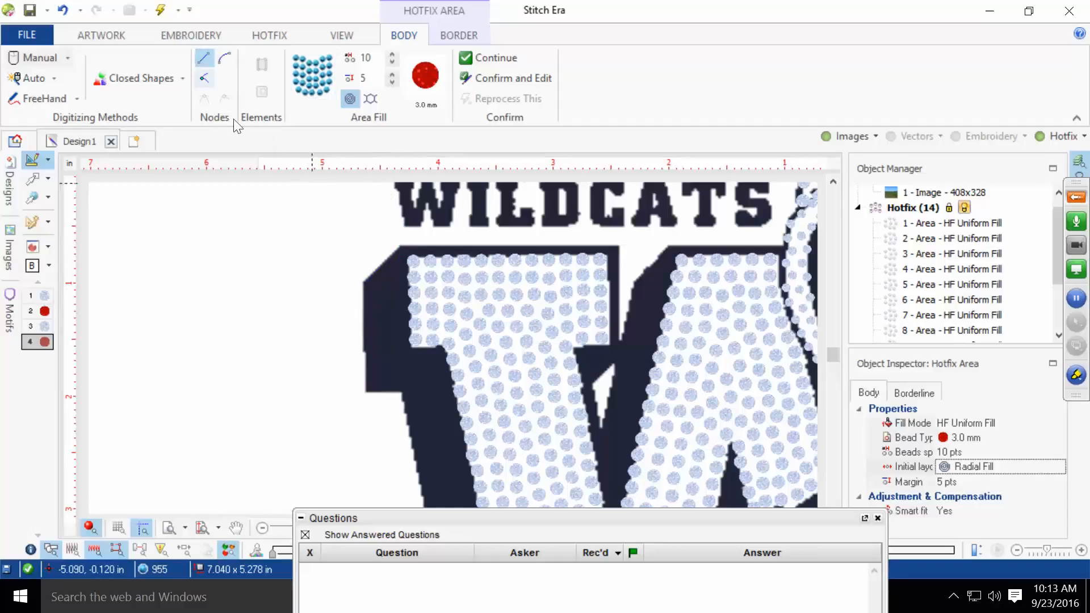
pyautogui.click(361, 282)
pyautogui.click(365, 392)
pyautogui.click(401, 391)
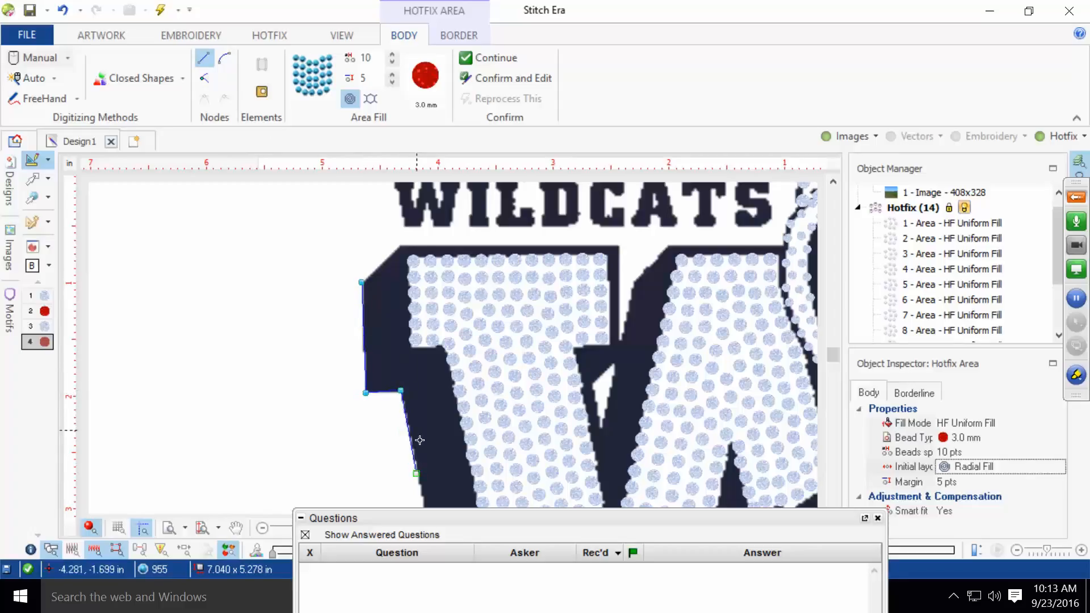
# - Show the Satellite View and continue the outline down the W's left leg and around its bottom edge and angled corner
pyautogui.scroll(-5, 426, 470)
pyautogui.scroll(7, 427, 474)
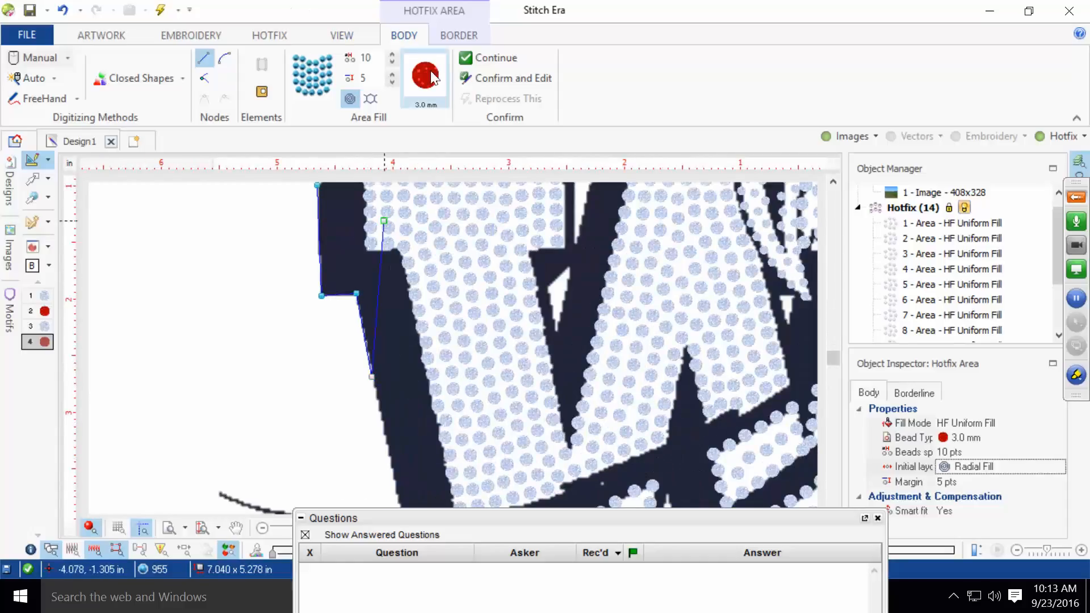
pyautogui.click(334, 38)
pyautogui.click(228, 76)
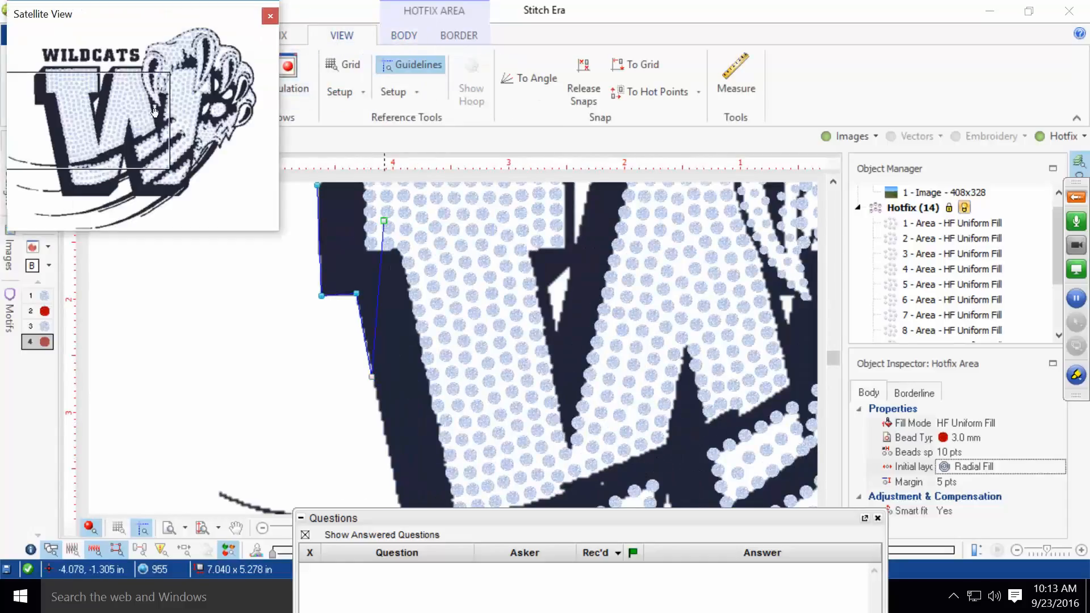
pyautogui.moveTo(218, 97); pyautogui.dragTo(219, 257)
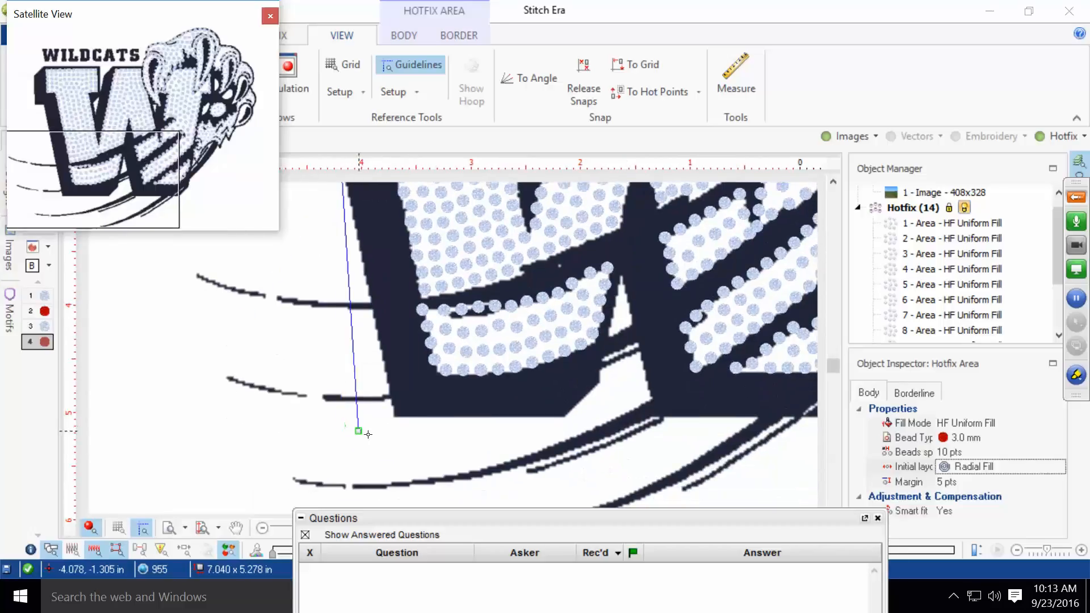
pyautogui.click(396, 416)
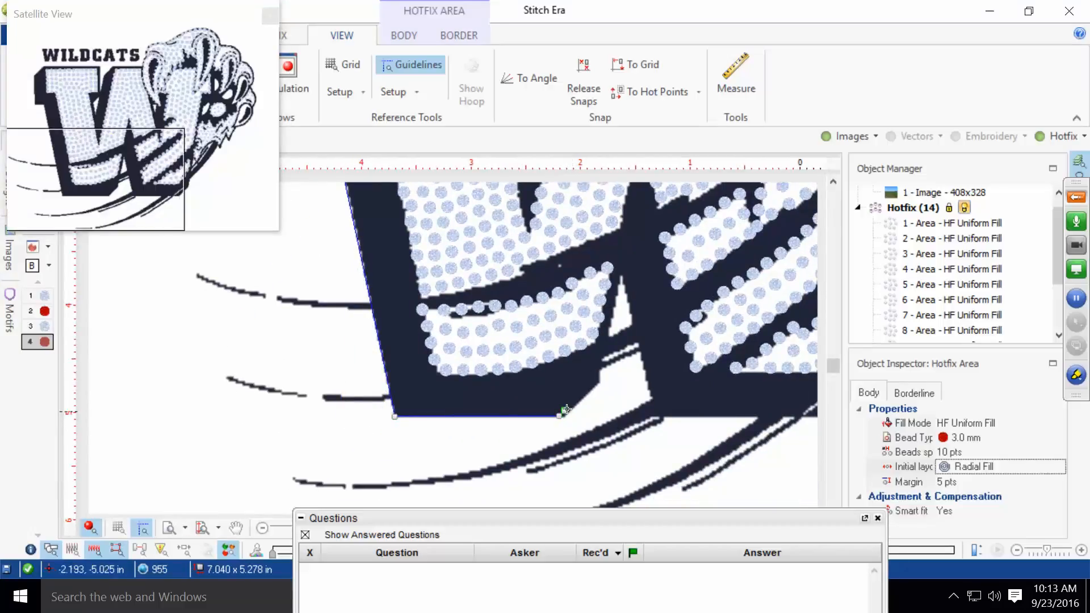
pyautogui.click(599, 383)
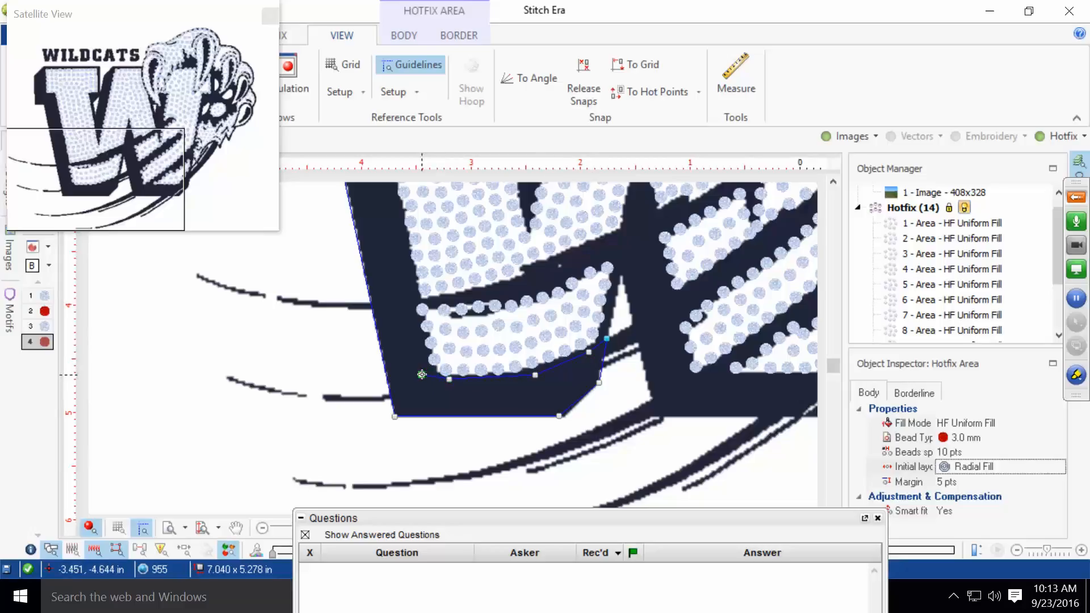
# - Remove the last misplaced nodes and retrace the lower edge of the bottom white area with curved nodes
pyautogui.press('BackSpace')
pyautogui.press('BackSpace')
pyautogui.press('BackSpace')
pyautogui.rightClick(592, 331)
pyautogui.rightClick(578, 344)
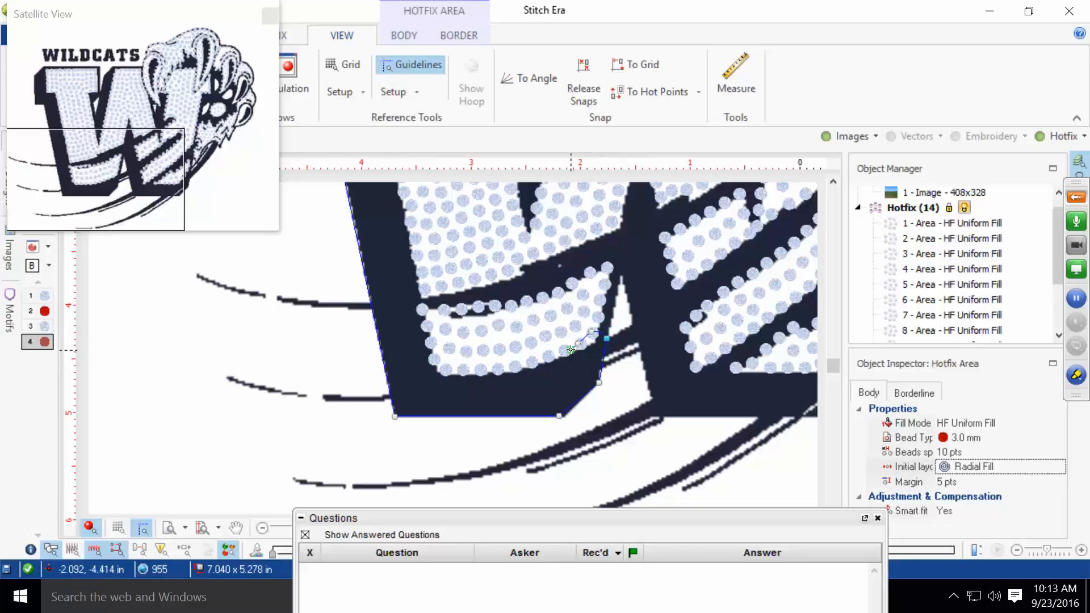
pyautogui.rightClick(529, 362)
pyautogui.rightClick(466, 370)
pyautogui.rightClick(434, 358)
pyautogui.click(428, 342)
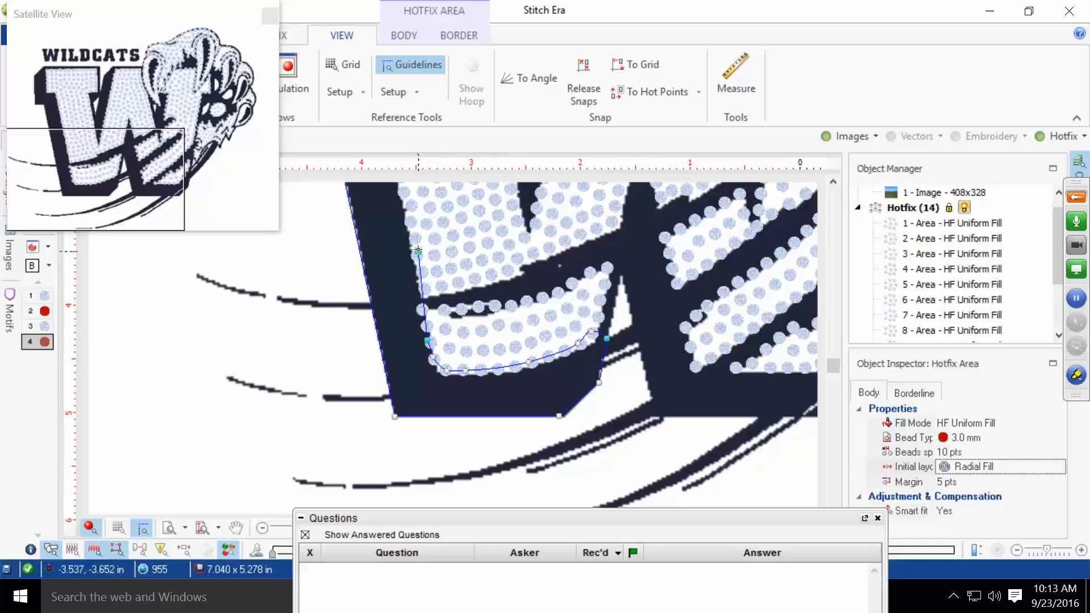
# - Continue the outline up the inner edge of the left leg and move the Satellite View clear of the ribbon
pyautogui.click(402, 185)
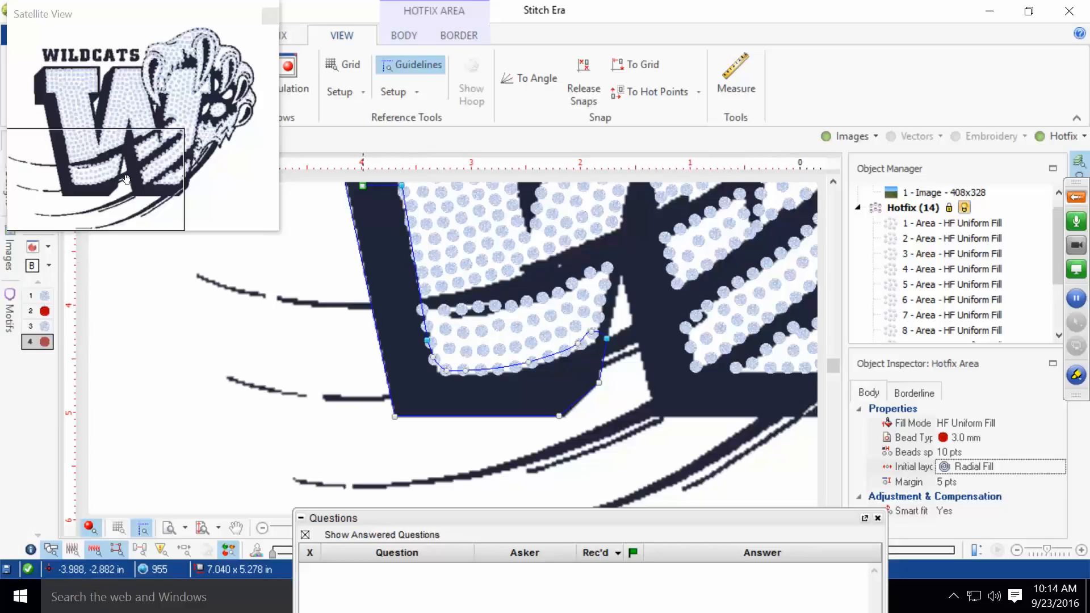
pyautogui.moveTo(126, 181); pyautogui.dragTo(121, 100)
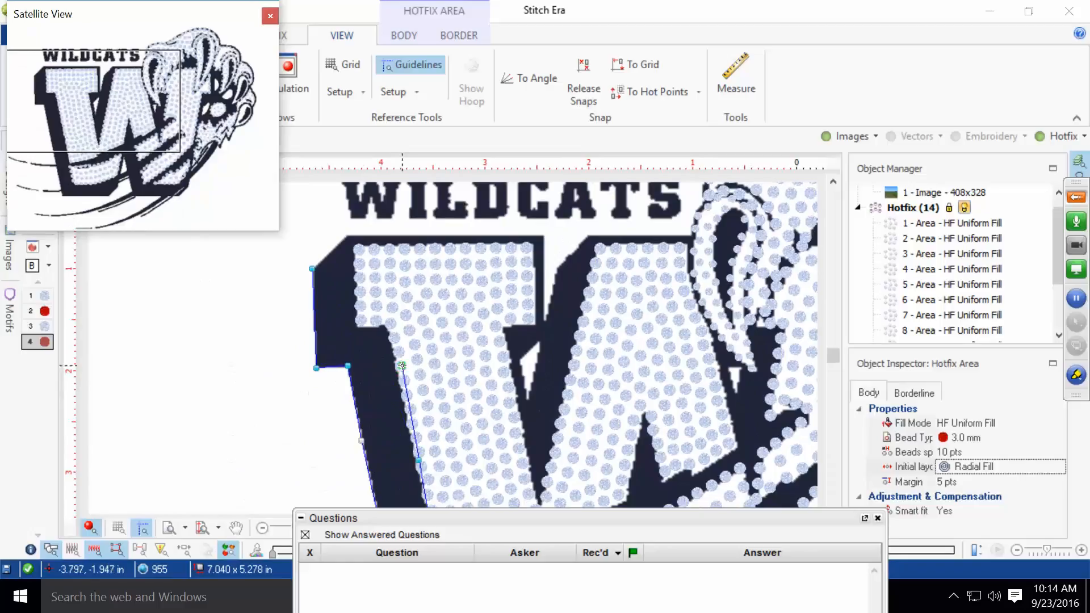
pyautogui.rightClick(389, 326)
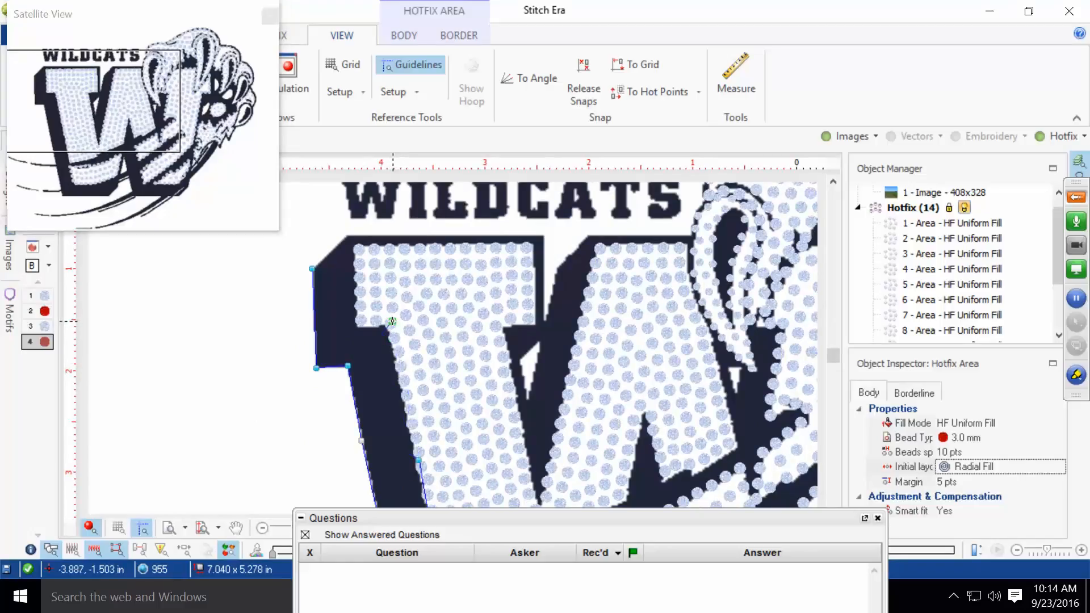
pyautogui.press('BackSpace')
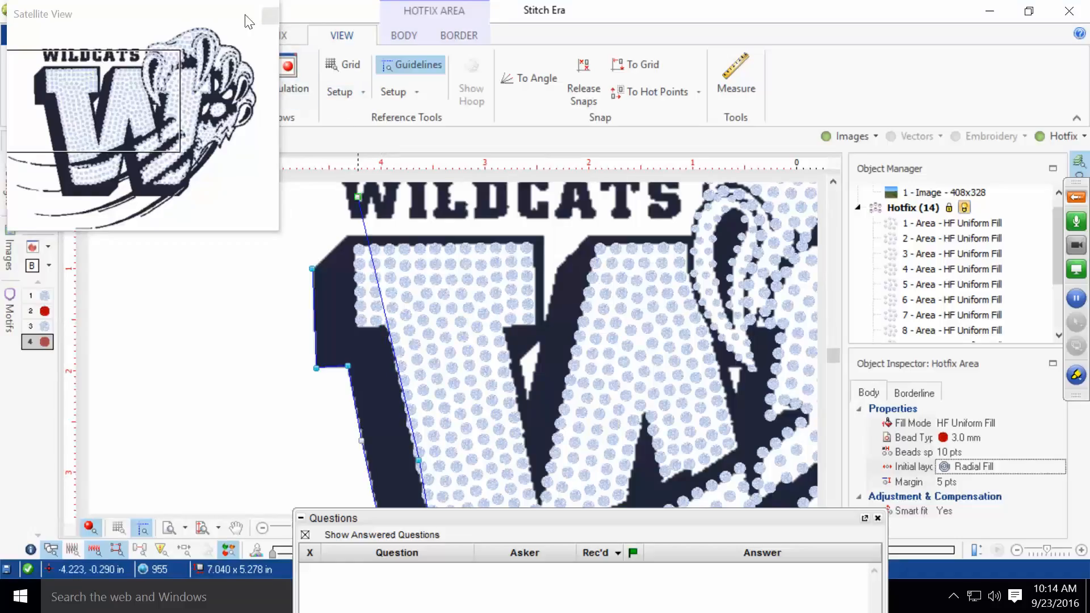
pyautogui.moveTo(248, 18); pyautogui.dragTo(263, 221)
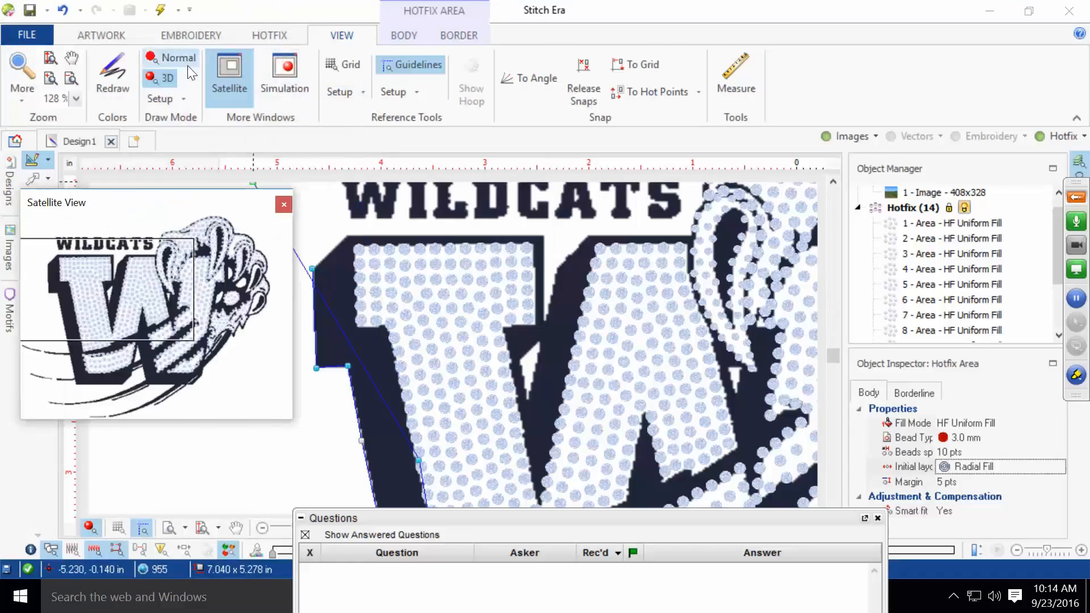
pyautogui.click(277, 38)
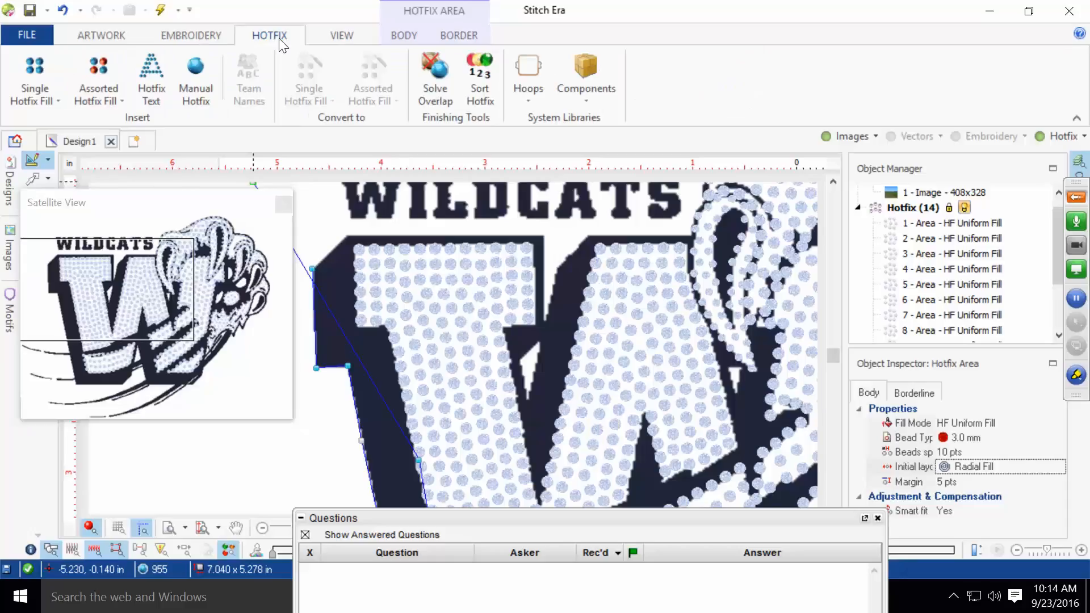
# - Close the outline around the inside and top of the W's left serif and generate the red 3.0 mm fill
pyautogui.click(391, 325)
pyautogui.click(357, 249)
pyautogui.click(359, 234)
pyautogui.click(343, 234)
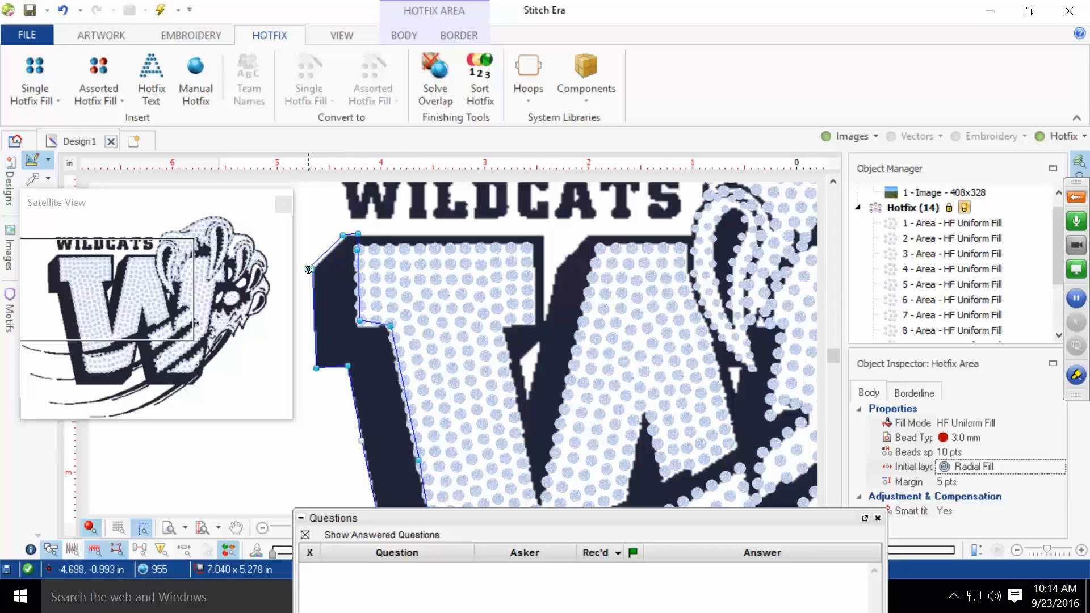
pyautogui.click(309, 270)
pyautogui.press('Return')
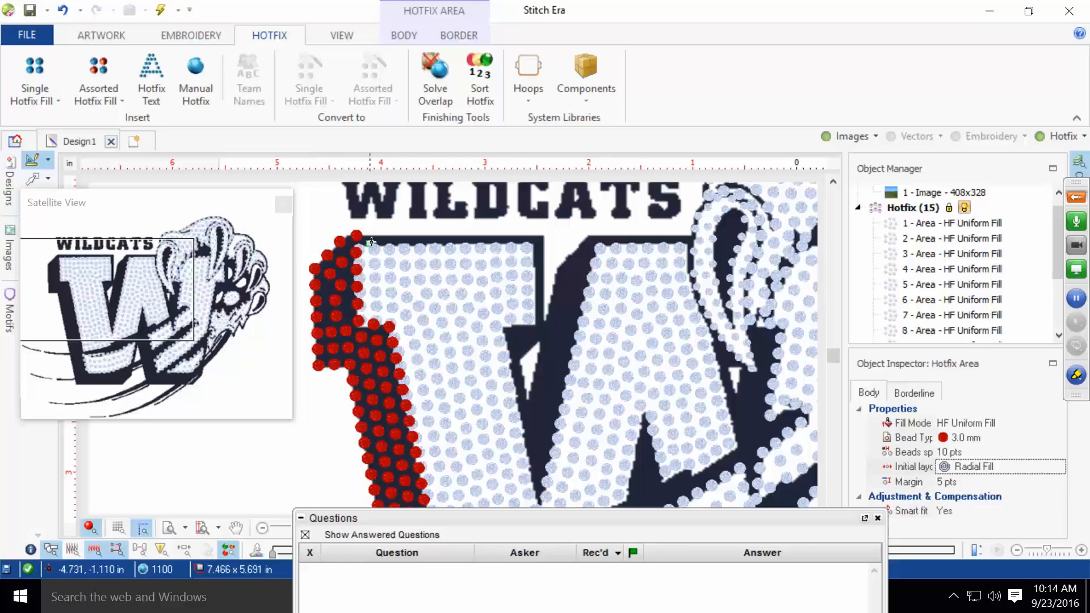
# - Add a Path with Hotfix of red 3.0 mm spangles along the top and right edges of the W's left serif
pyautogui.click(24, 93)
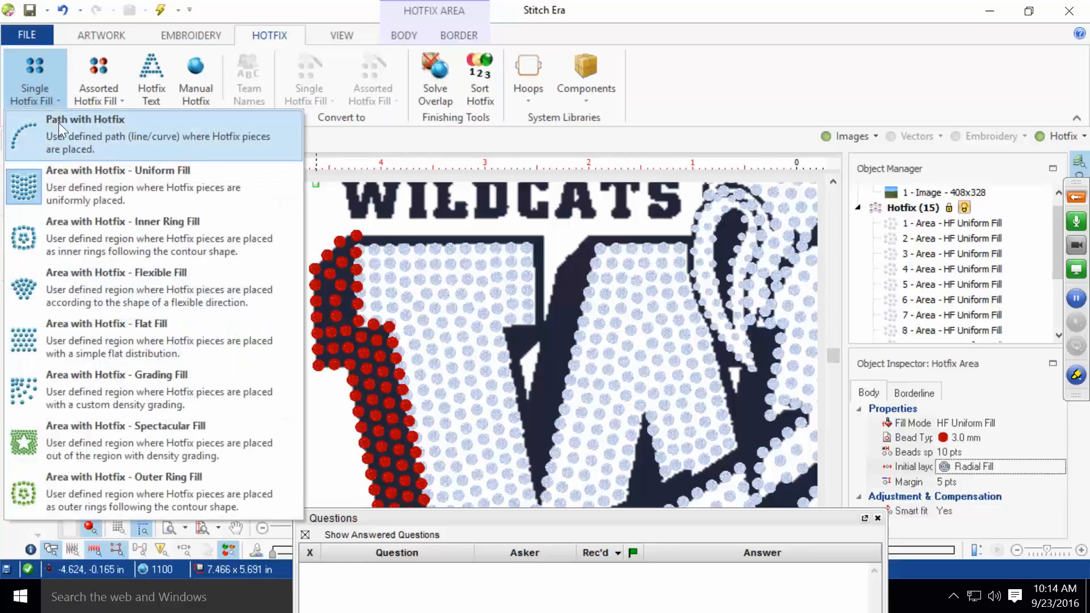
pyautogui.click(59, 121)
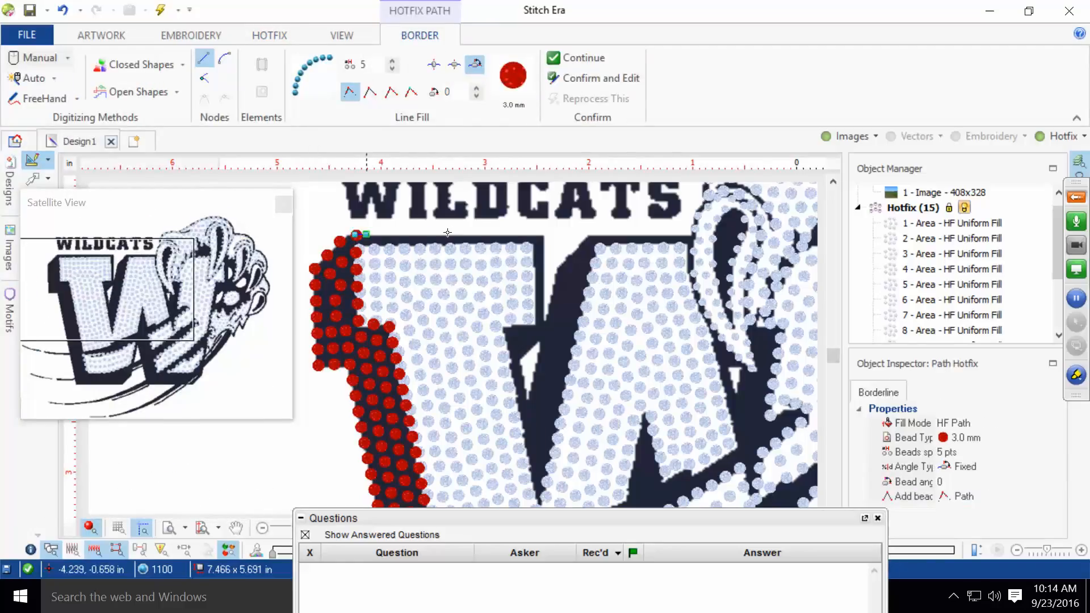
pyautogui.click(542, 236)
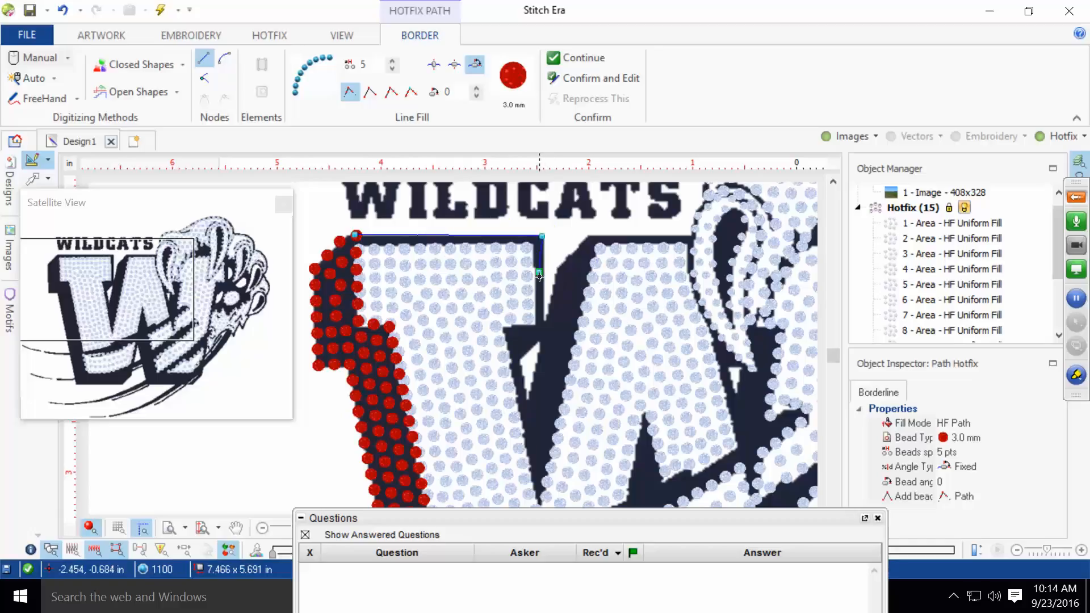
pyautogui.doubleClick(540, 319)
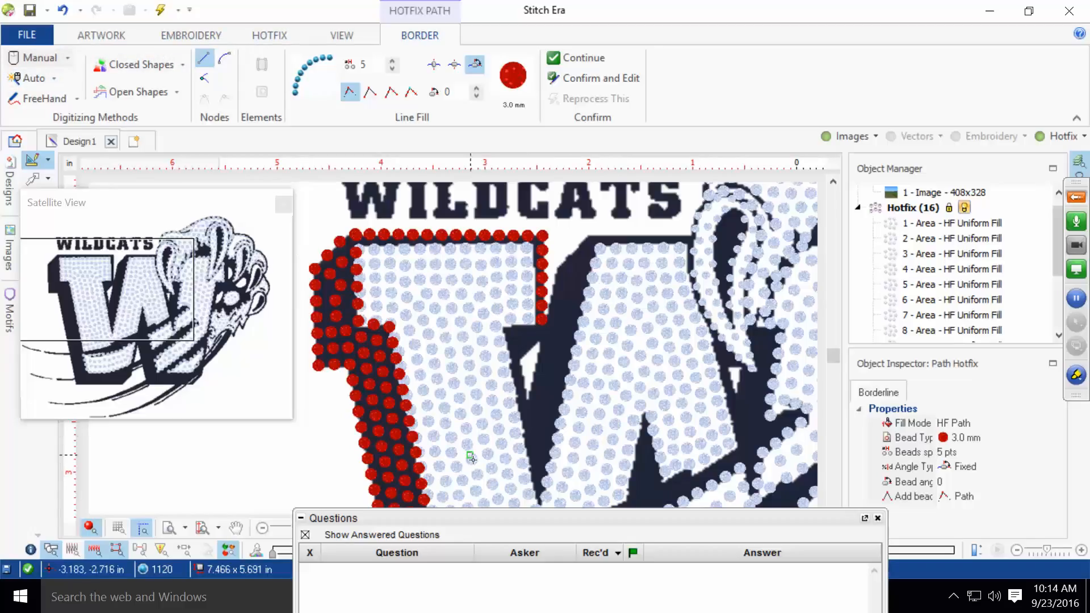
# - Start a new Uniform Fill hotfix area with its bead spacing set to 5 pts
pyautogui.scroll(-2, 478, 478)
pyautogui.scroll(2, 489, 456)
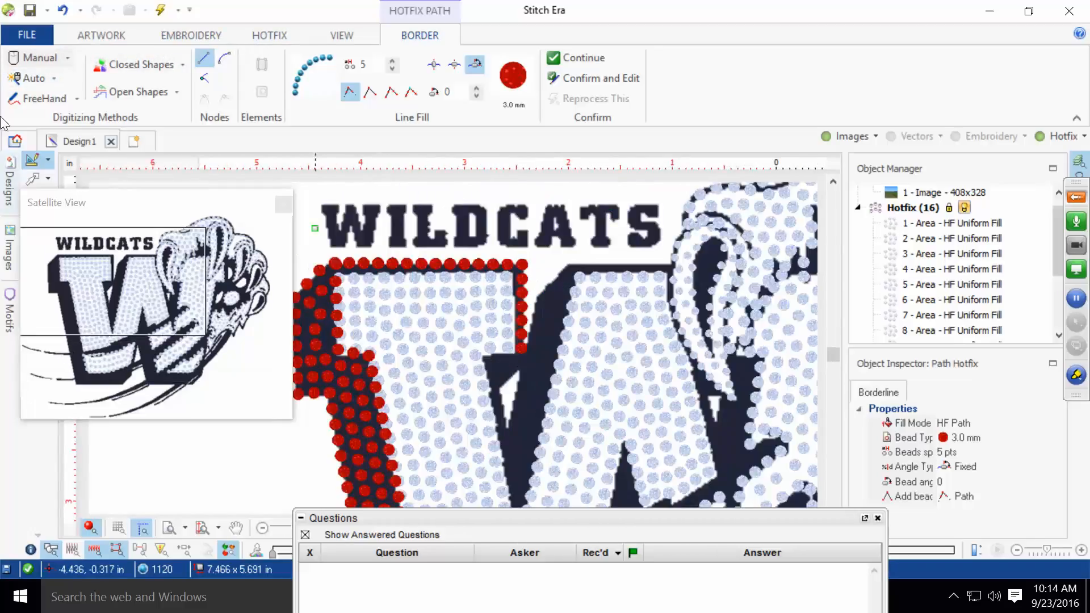
pyautogui.click(286, 34)
pyautogui.click(23, 89)
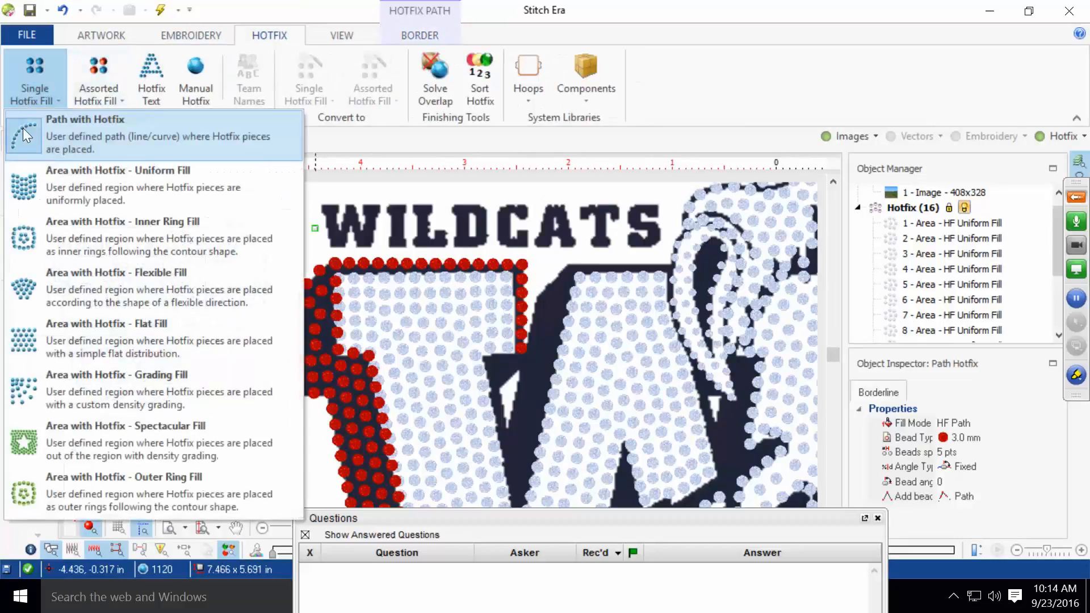
pyautogui.click(25, 188)
pyautogui.doubleClick(375, 58)
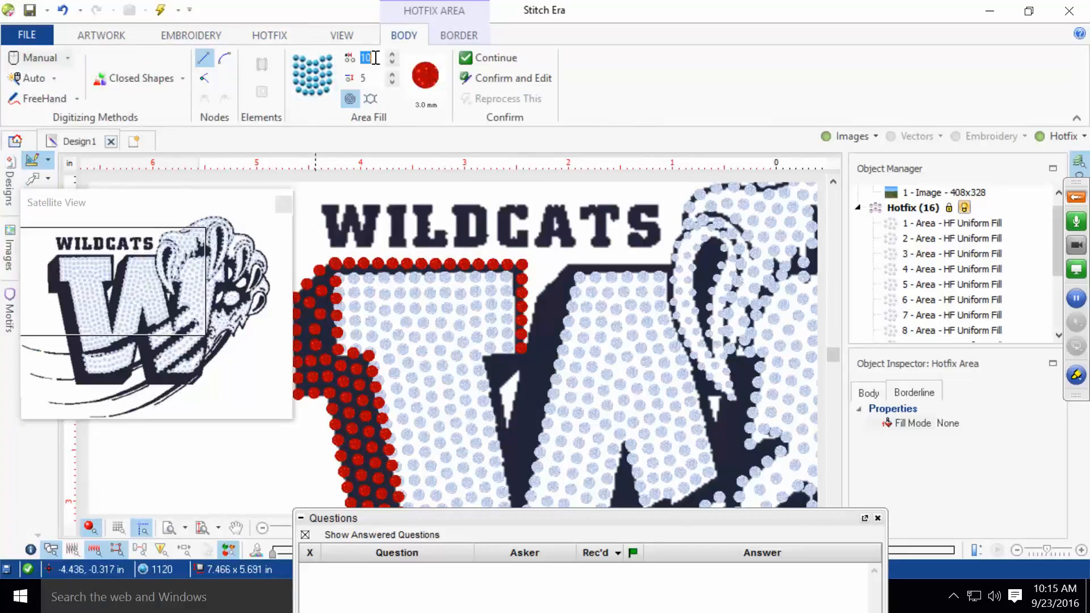
pyautogui.write('5')
# - Trace the navy strip between the W's left and middle white strokes down to its bottom tip and back up its left side
pyautogui.click(529, 500)
pyautogui.click(108, 309)
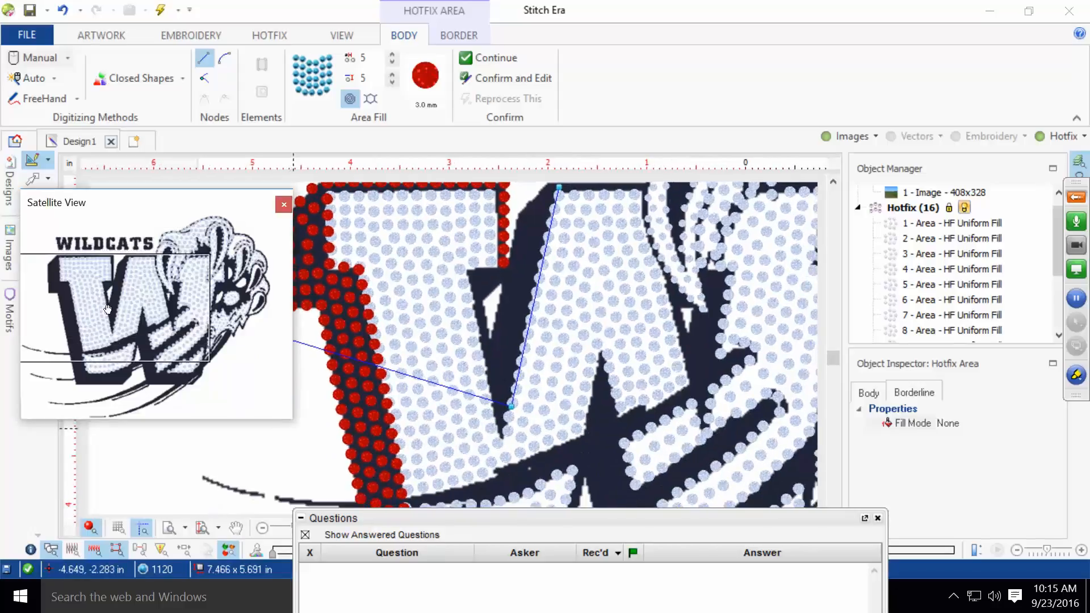
pyautogui.click(502, 440)
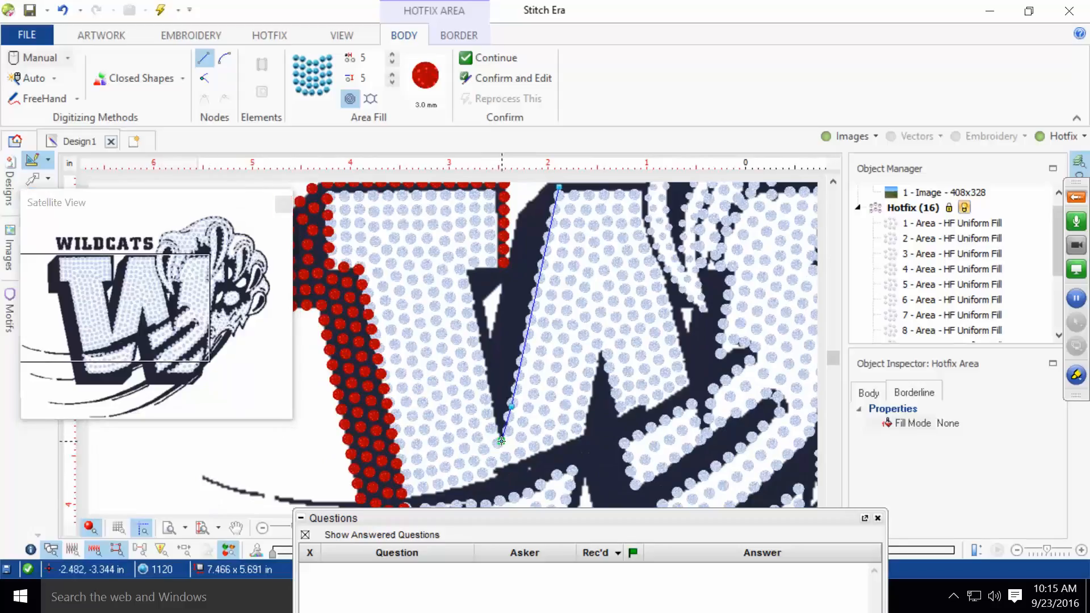
pyautogui.click(481, 356)
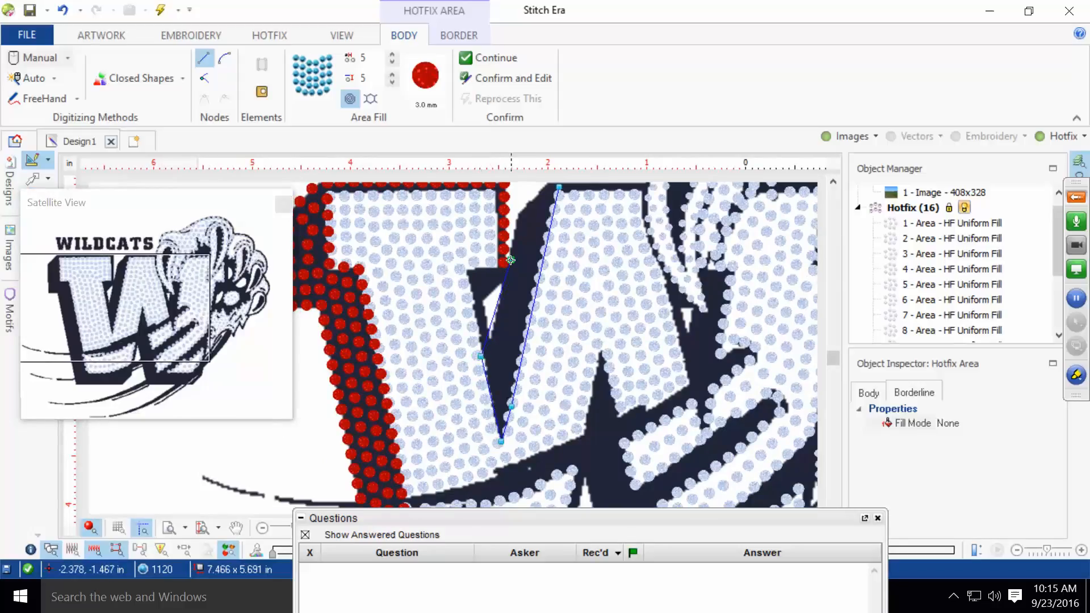
pyautogui.press('BackSpace')
pyautogui.click(480, 368)
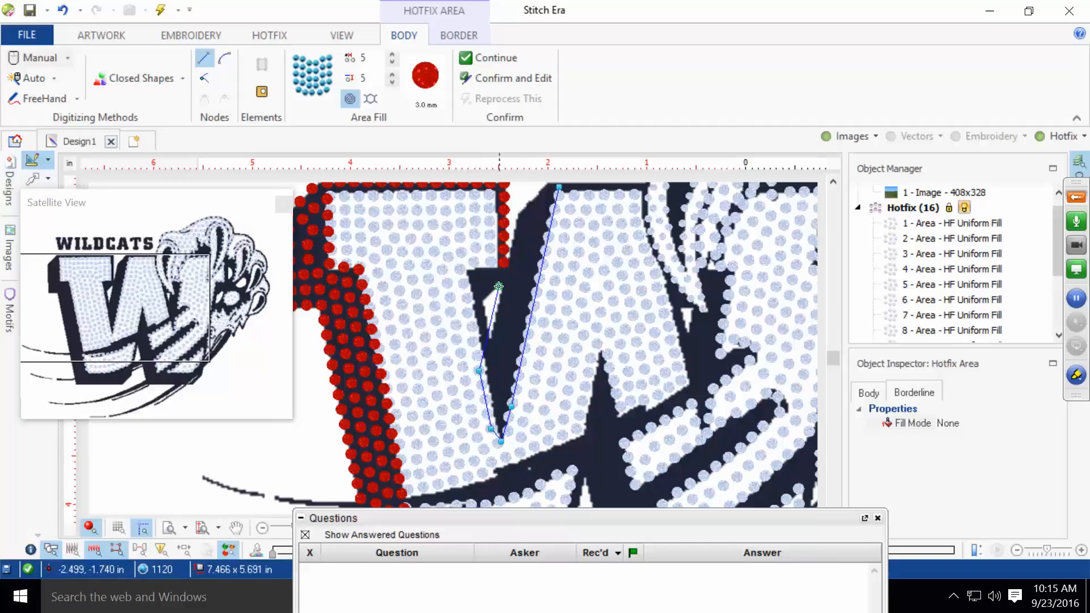
pyautogui.press('BackSpace')
pyautogui.click(481, 384)
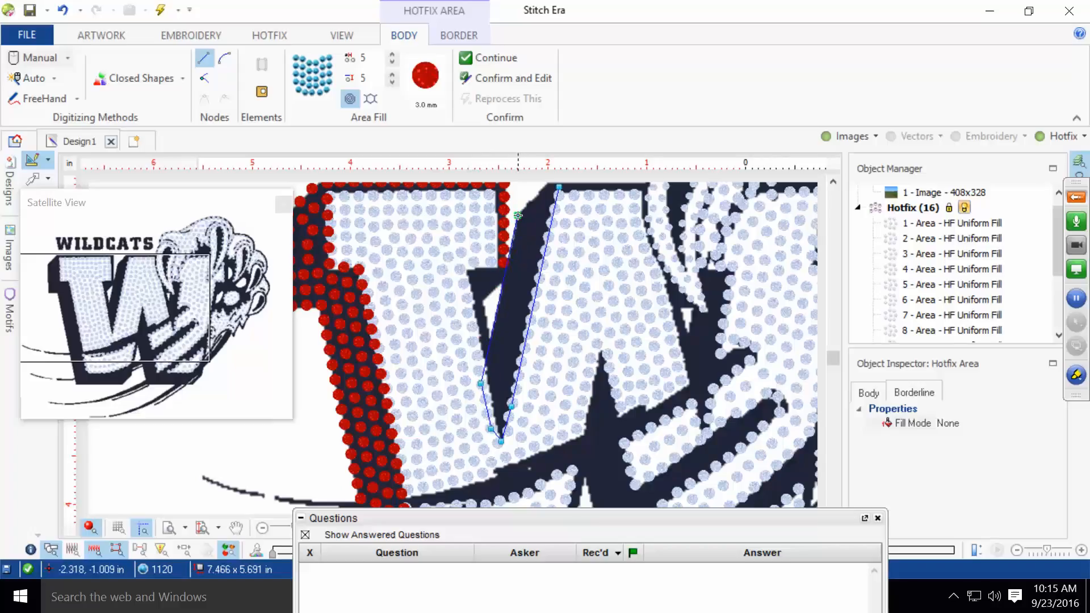
pyautogui.moveTo(125, 327); pyautogui.dragTo(151, 298)
pyautogui.scroll(-5, 378, 209)
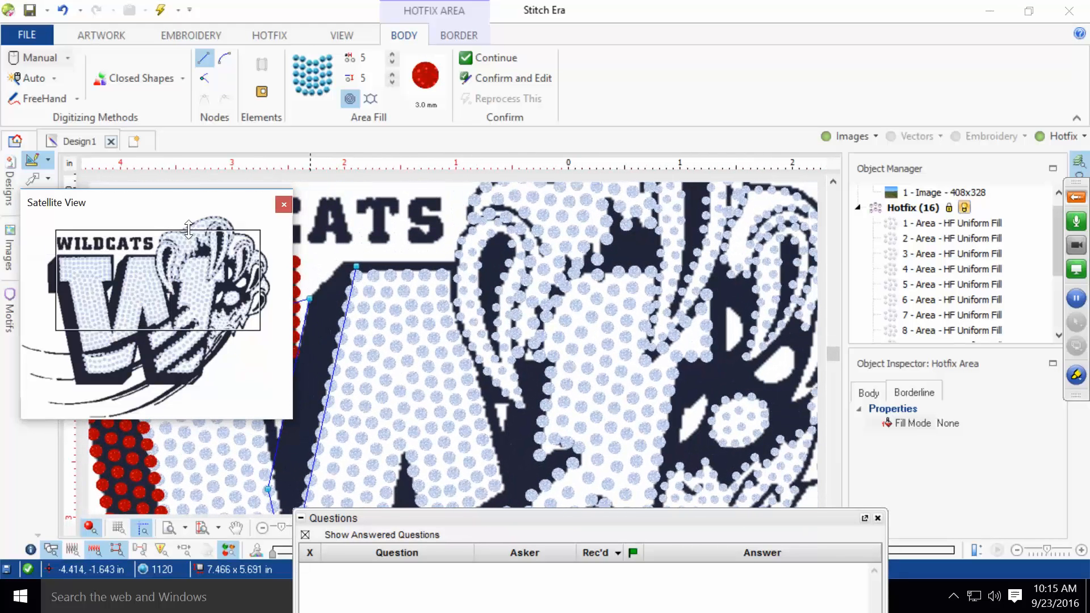